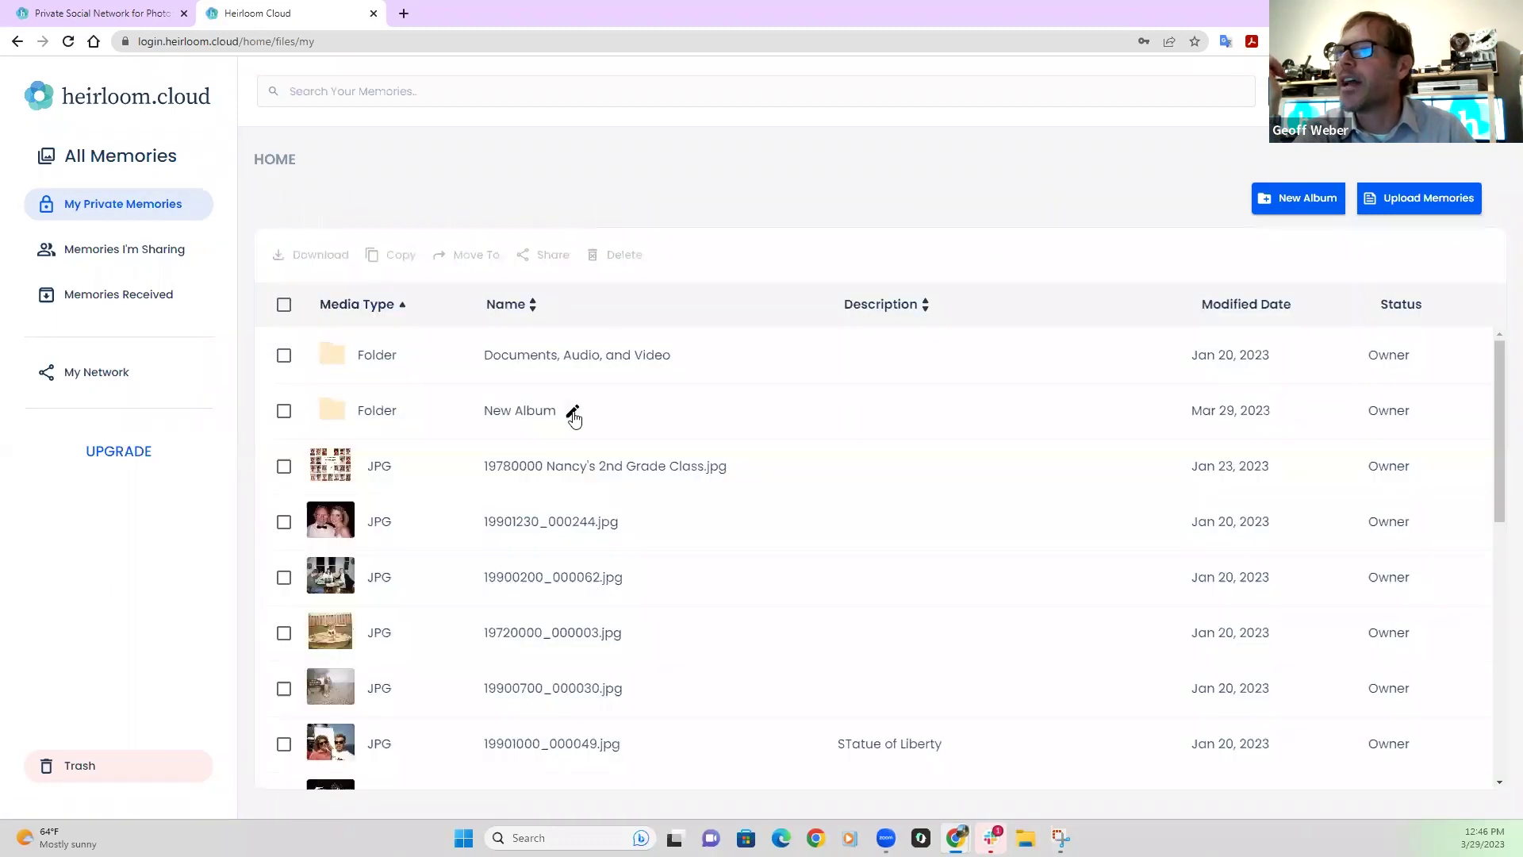
- Rename the album "New Album" to "Family" and save the new name
left_click(572, 413)
left_click_drag(573, 411, 537, 415)
left_click(554, 410)
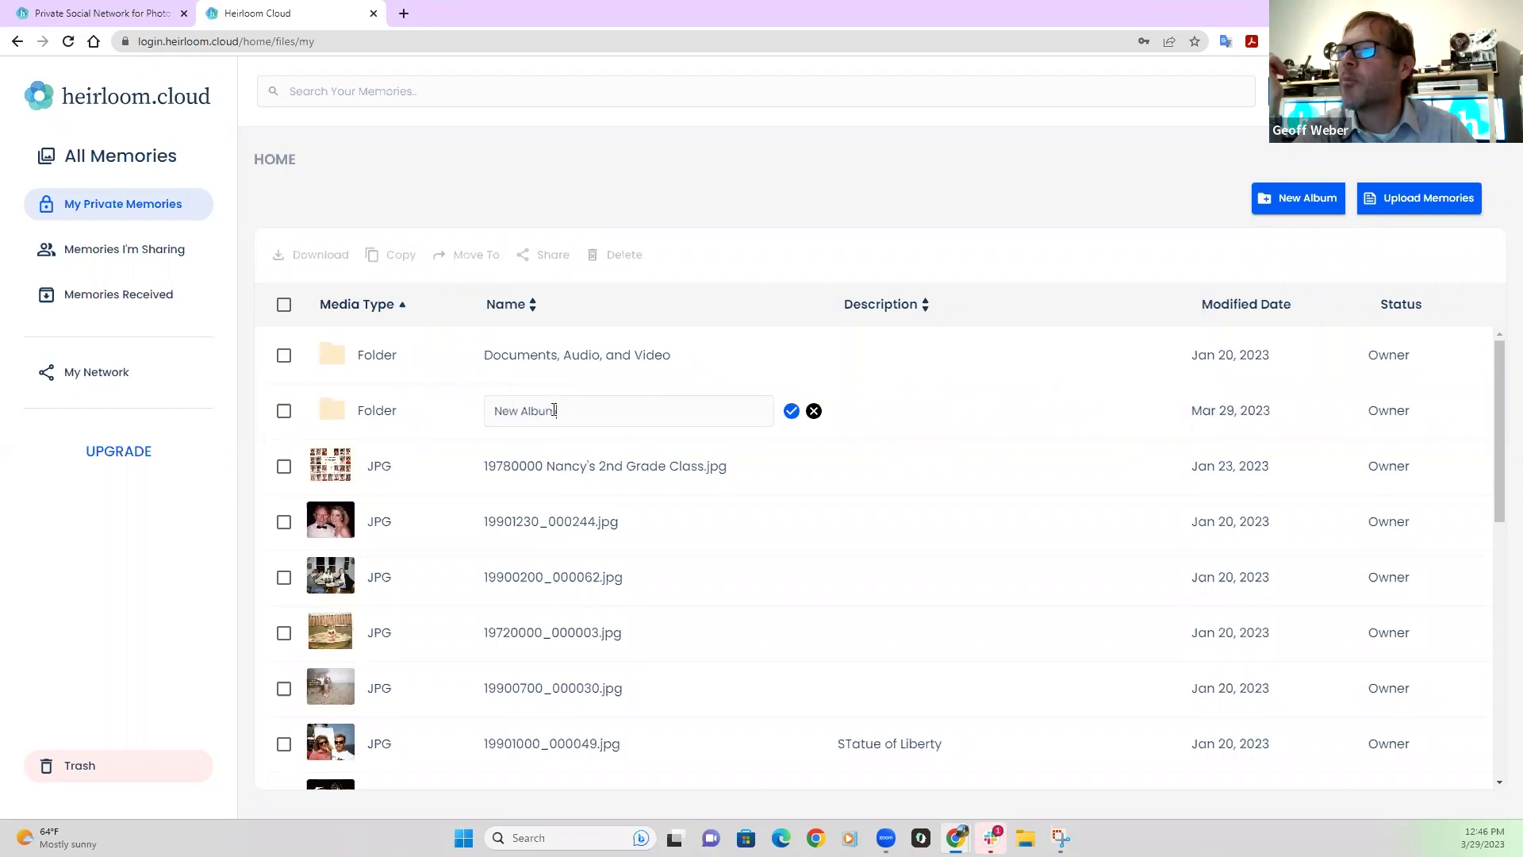
key("BackSpace")
key("BackSpace")
key("BackSpace")
key("BackSpace")
key("BackSpace")
key("BackSpace")
key("BackSpace")
key("BackSpace")
key("BackSpace")
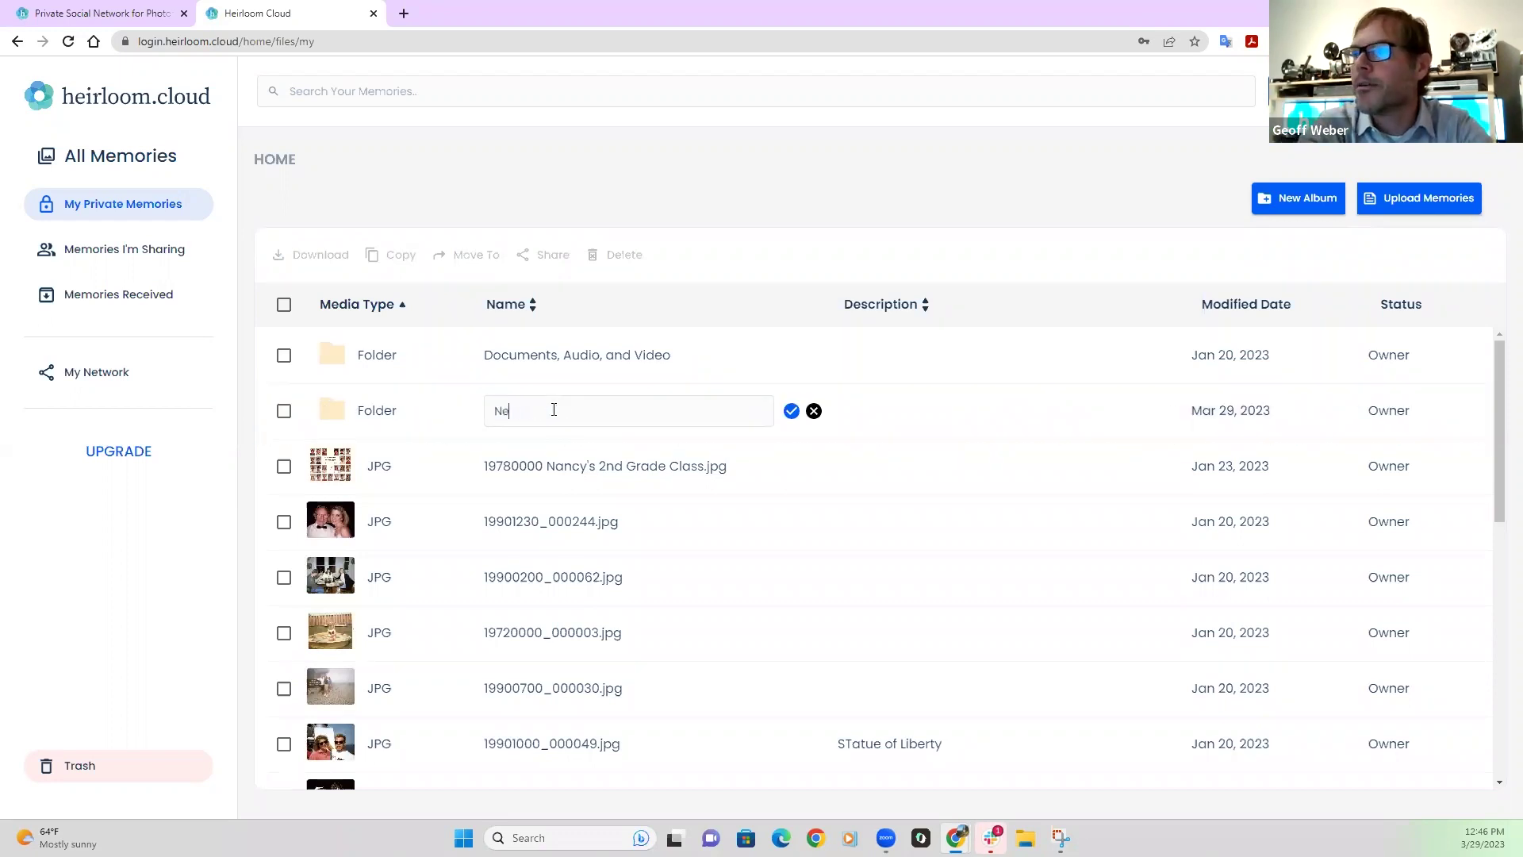
type("Famil")
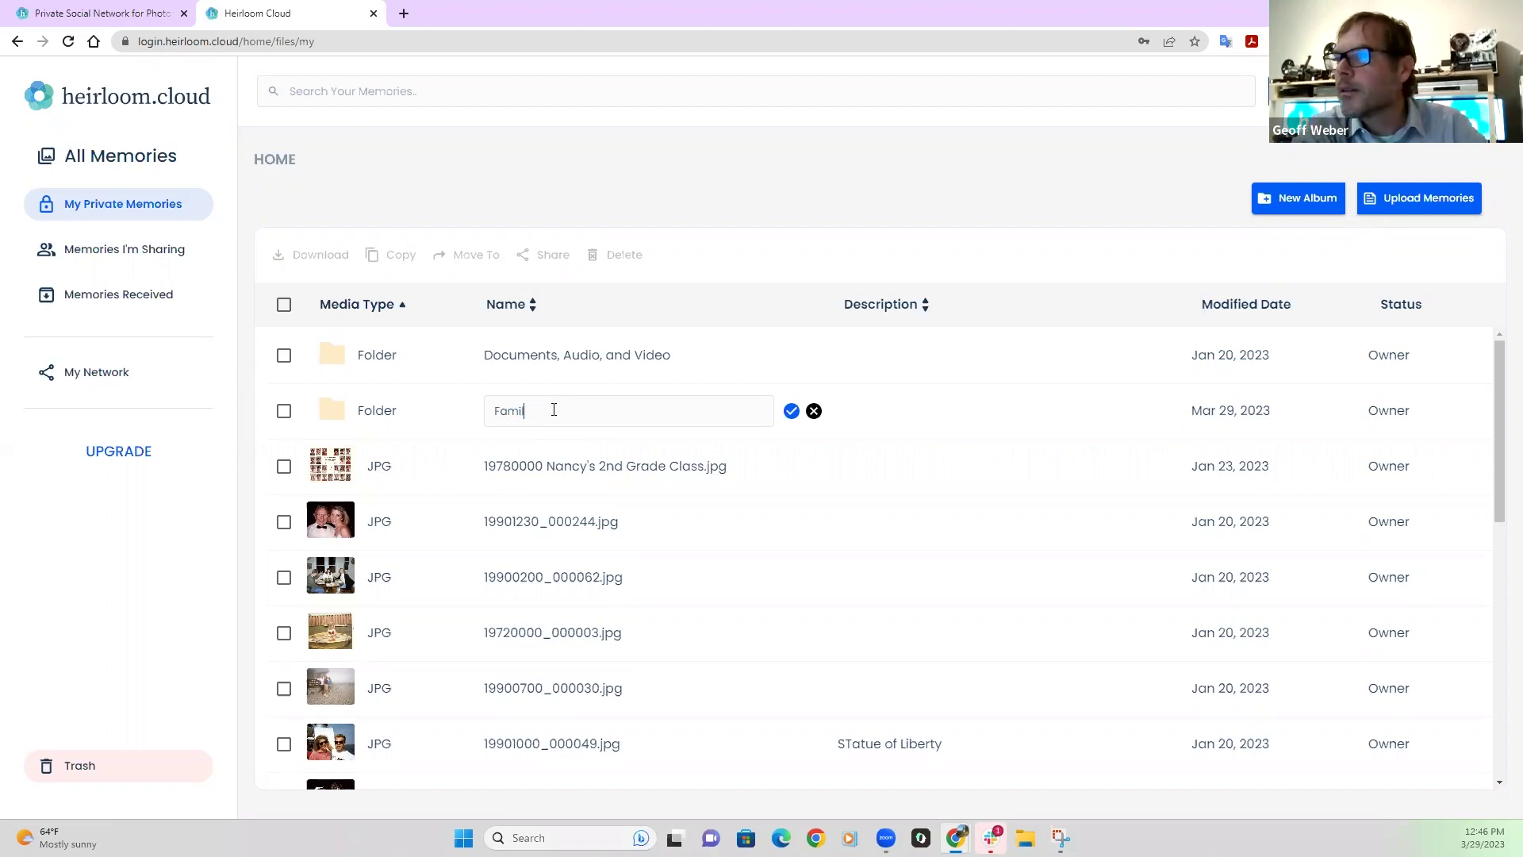
type("y")
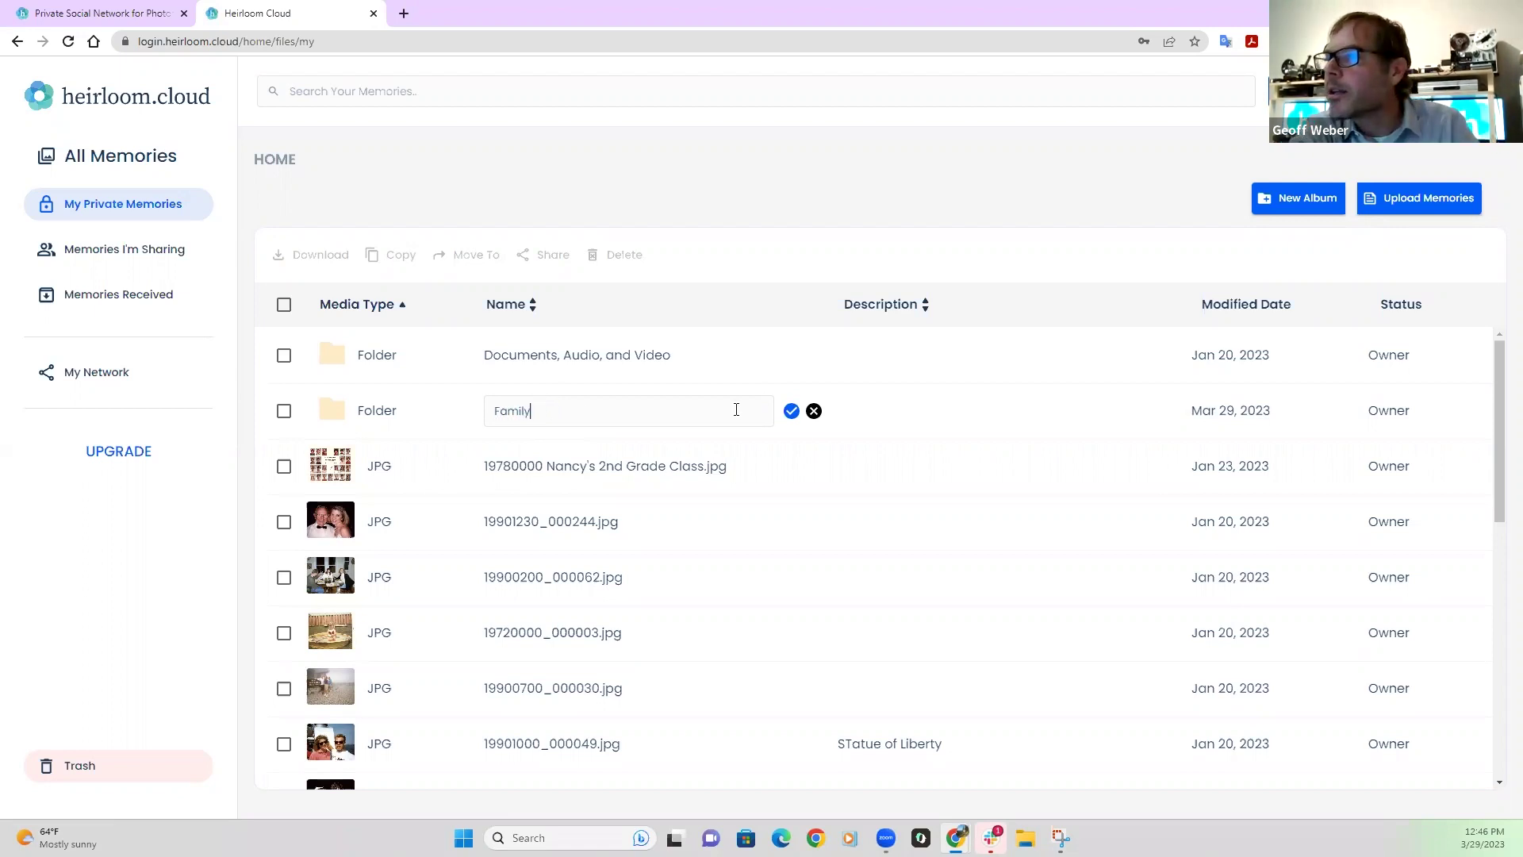
left_click(790, 411)
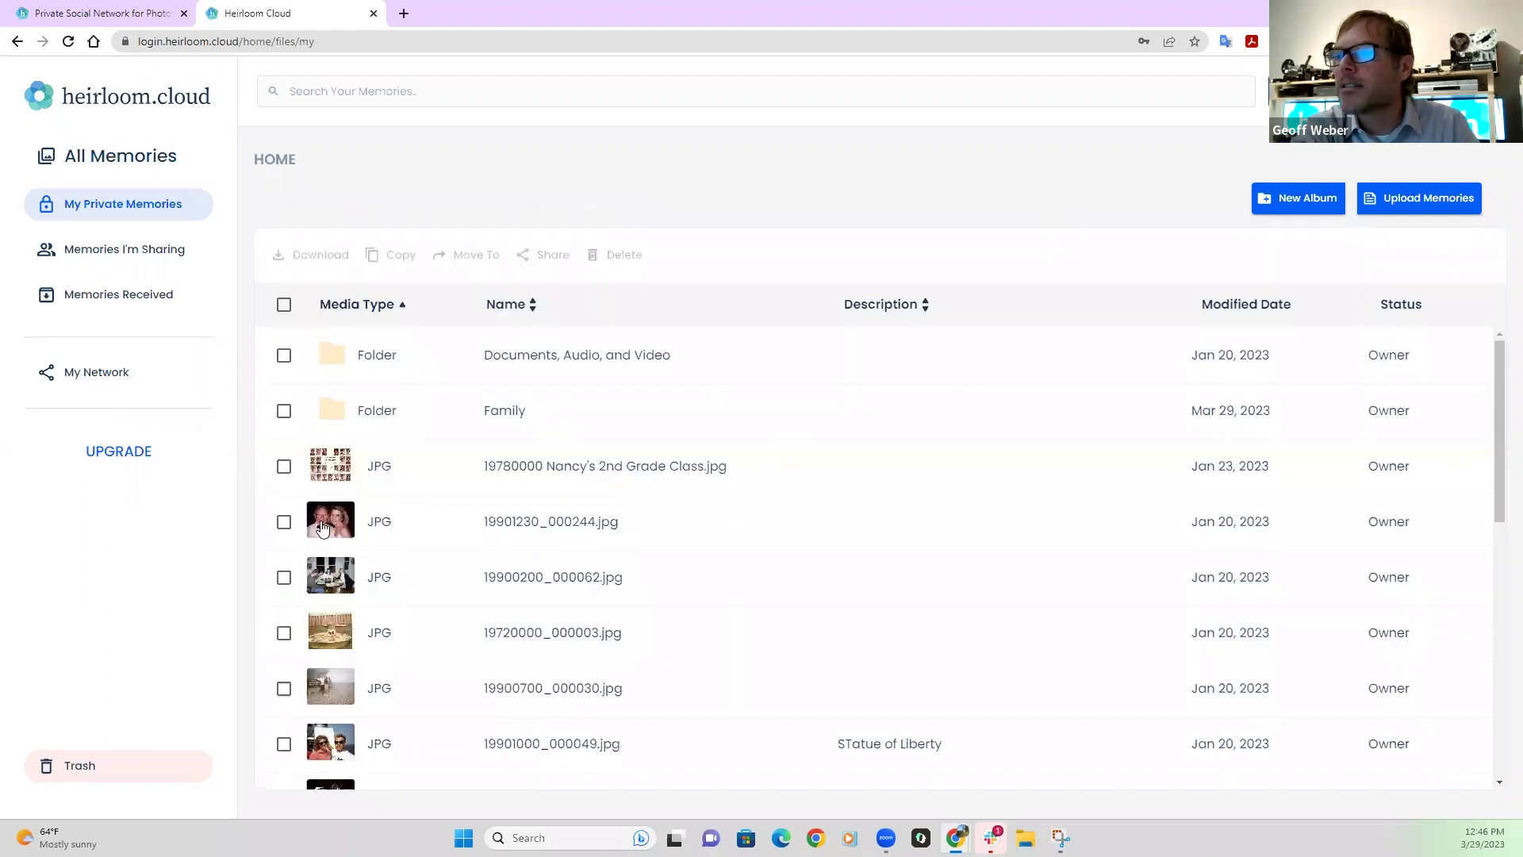
- Move the photo 19901230_000244.jpg into the Family album and open the album to check its contents
left_click(283, 521)
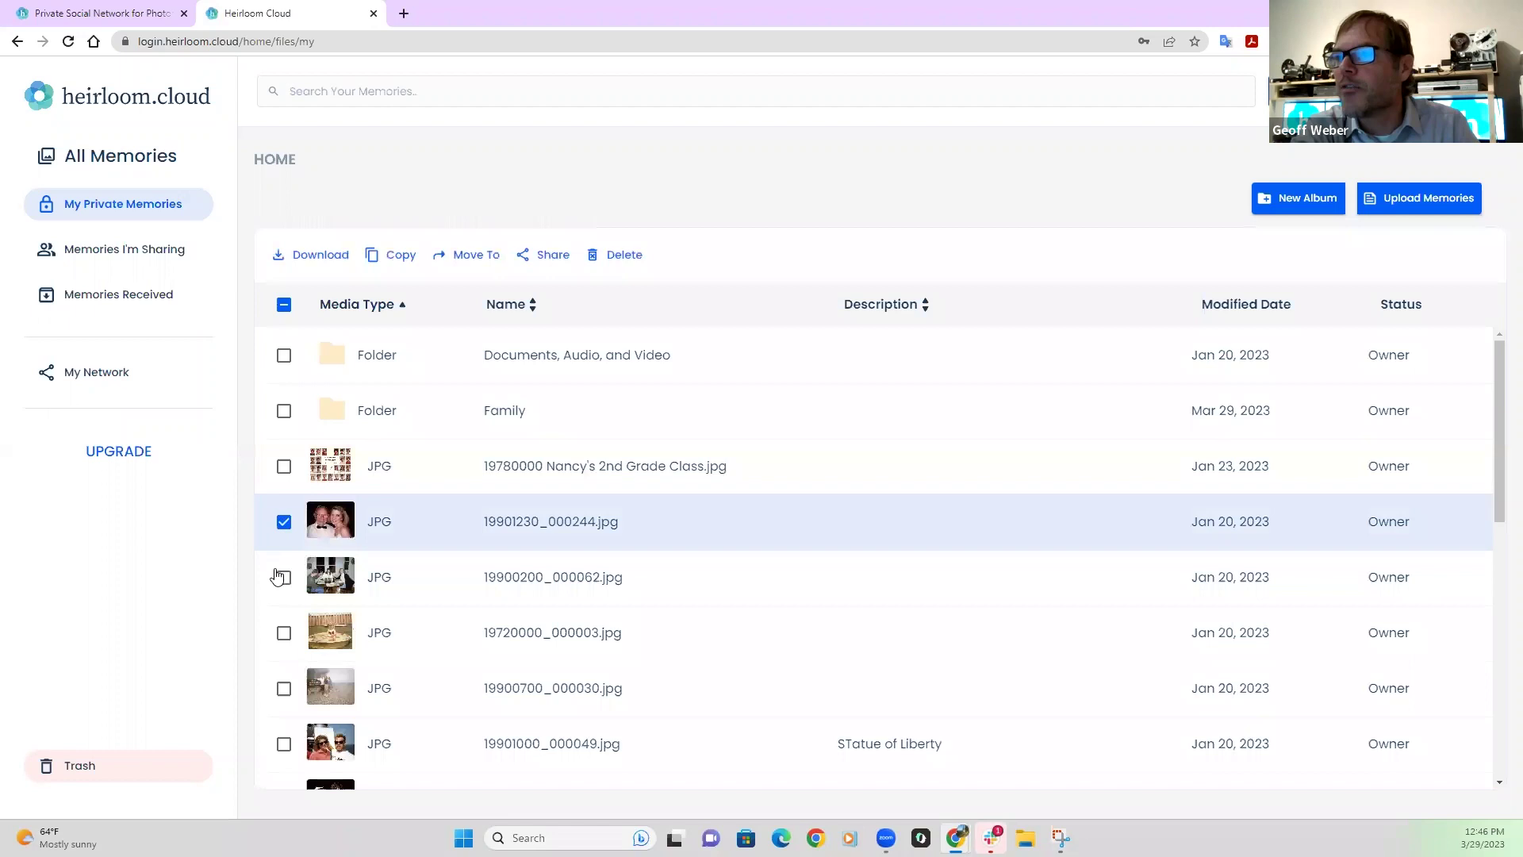
left_click(285, 638)
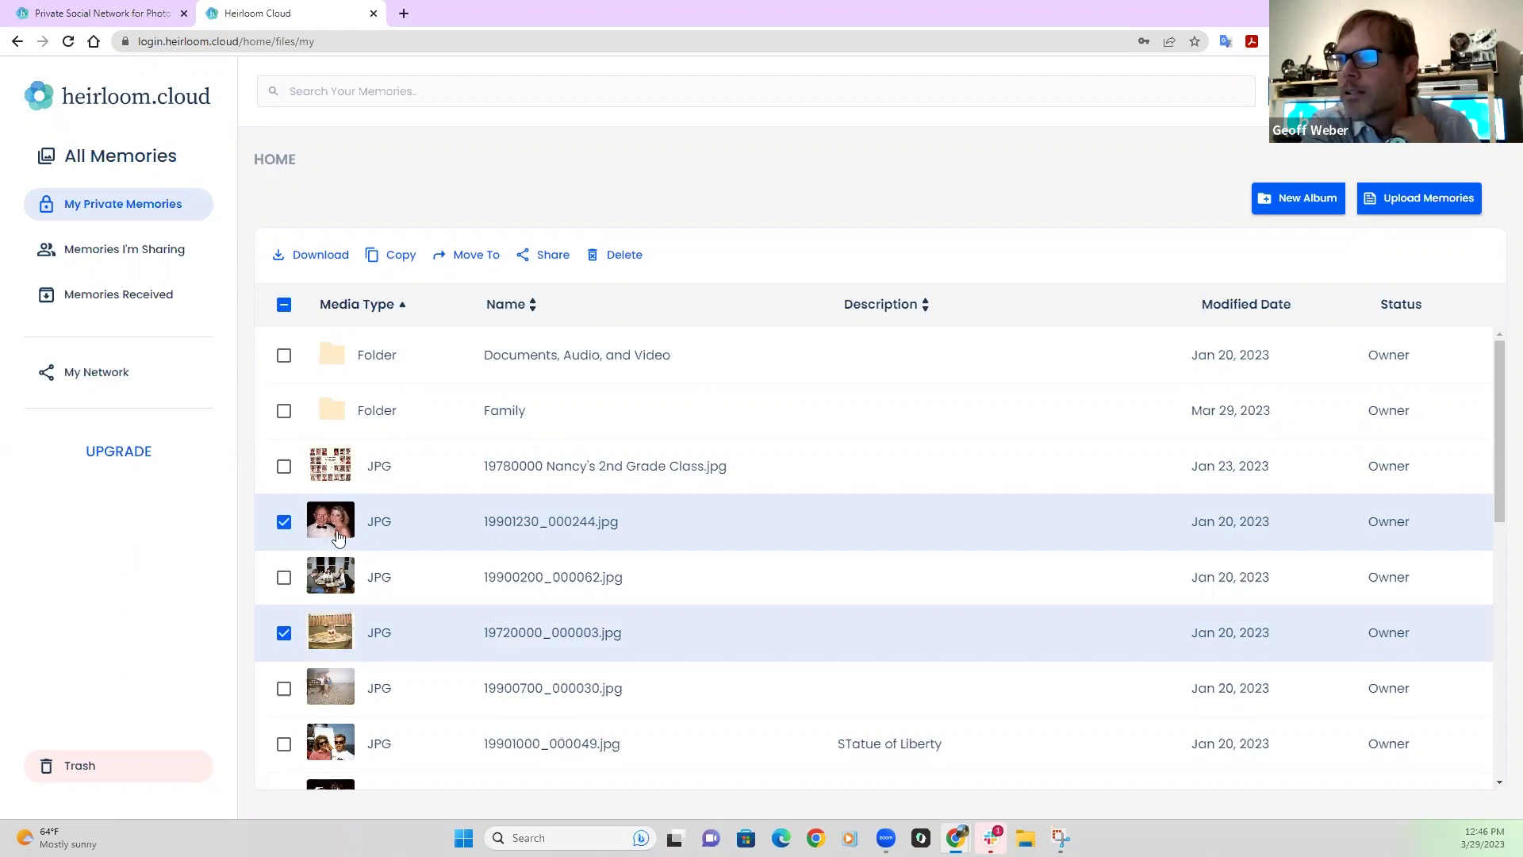
left_click_drag(339, 523, 374, 426)
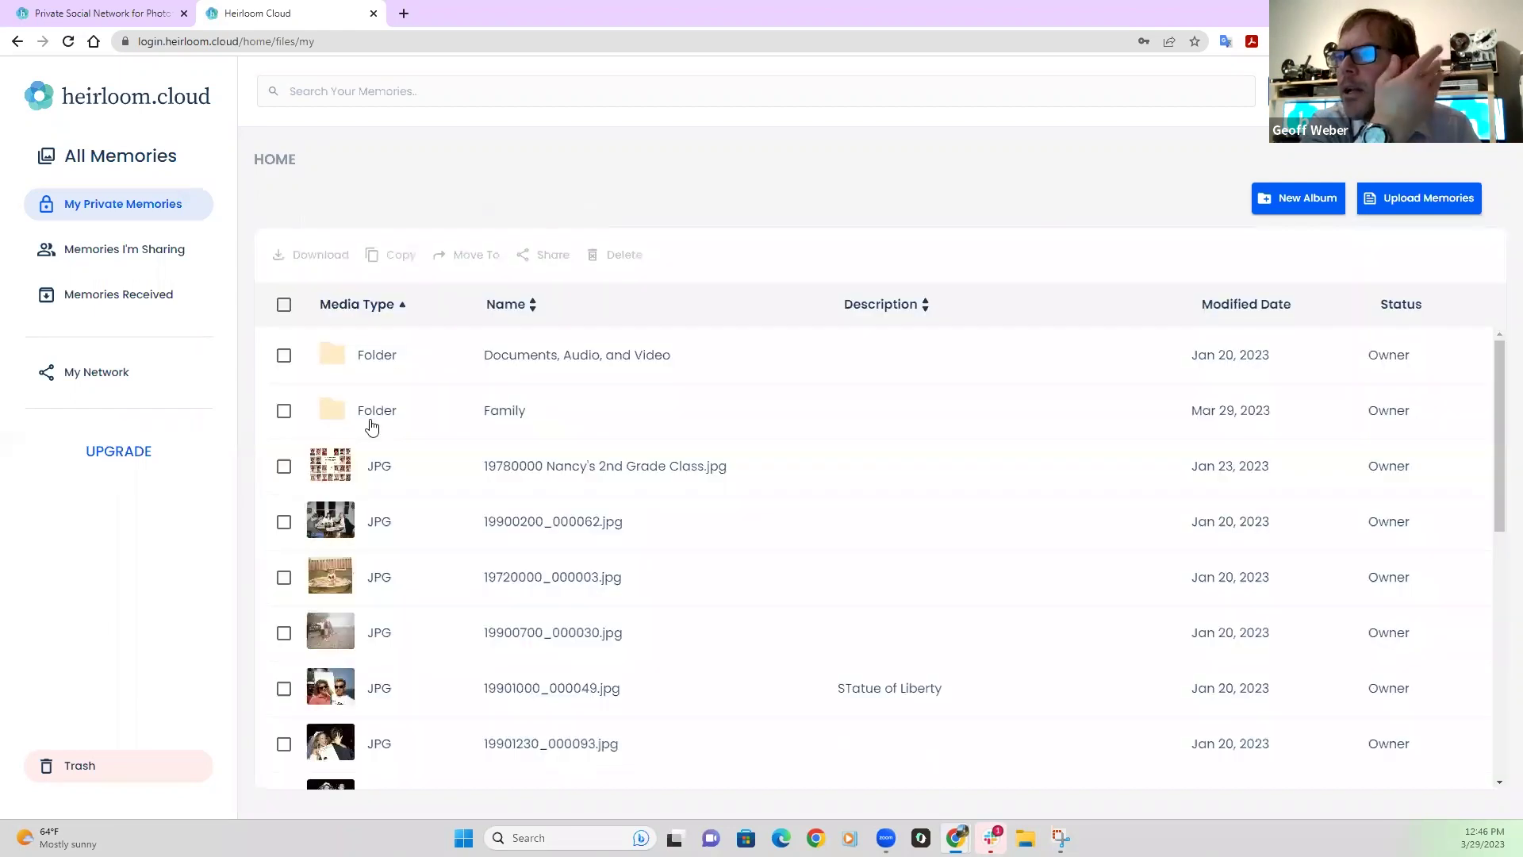
double_click(354, 414)
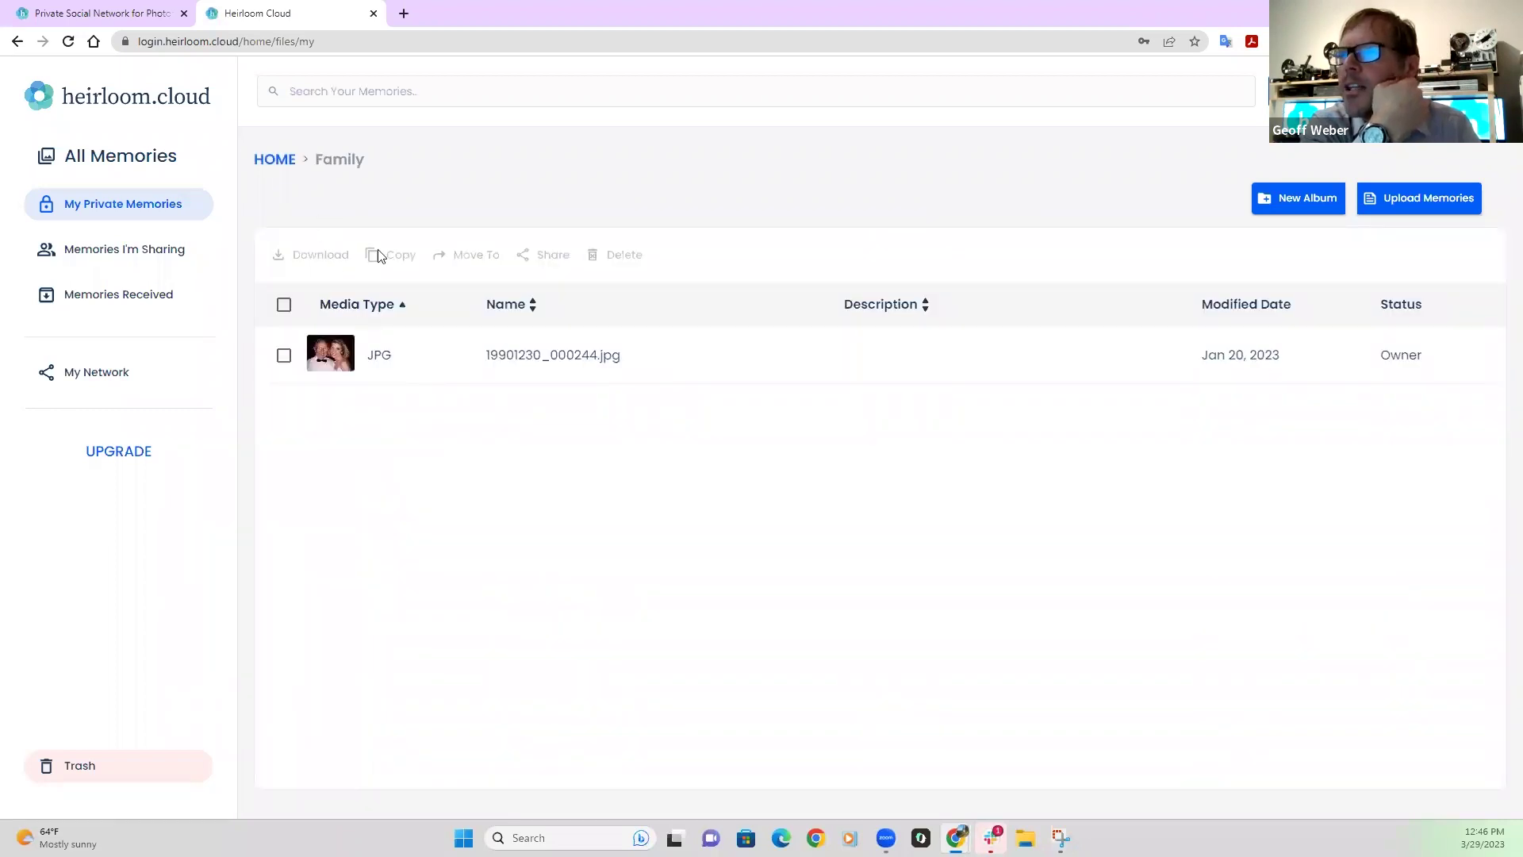
- From the home level, move the 1978 2nd Grade Class photo into the Family album and open the album again
left_click(274, 160)
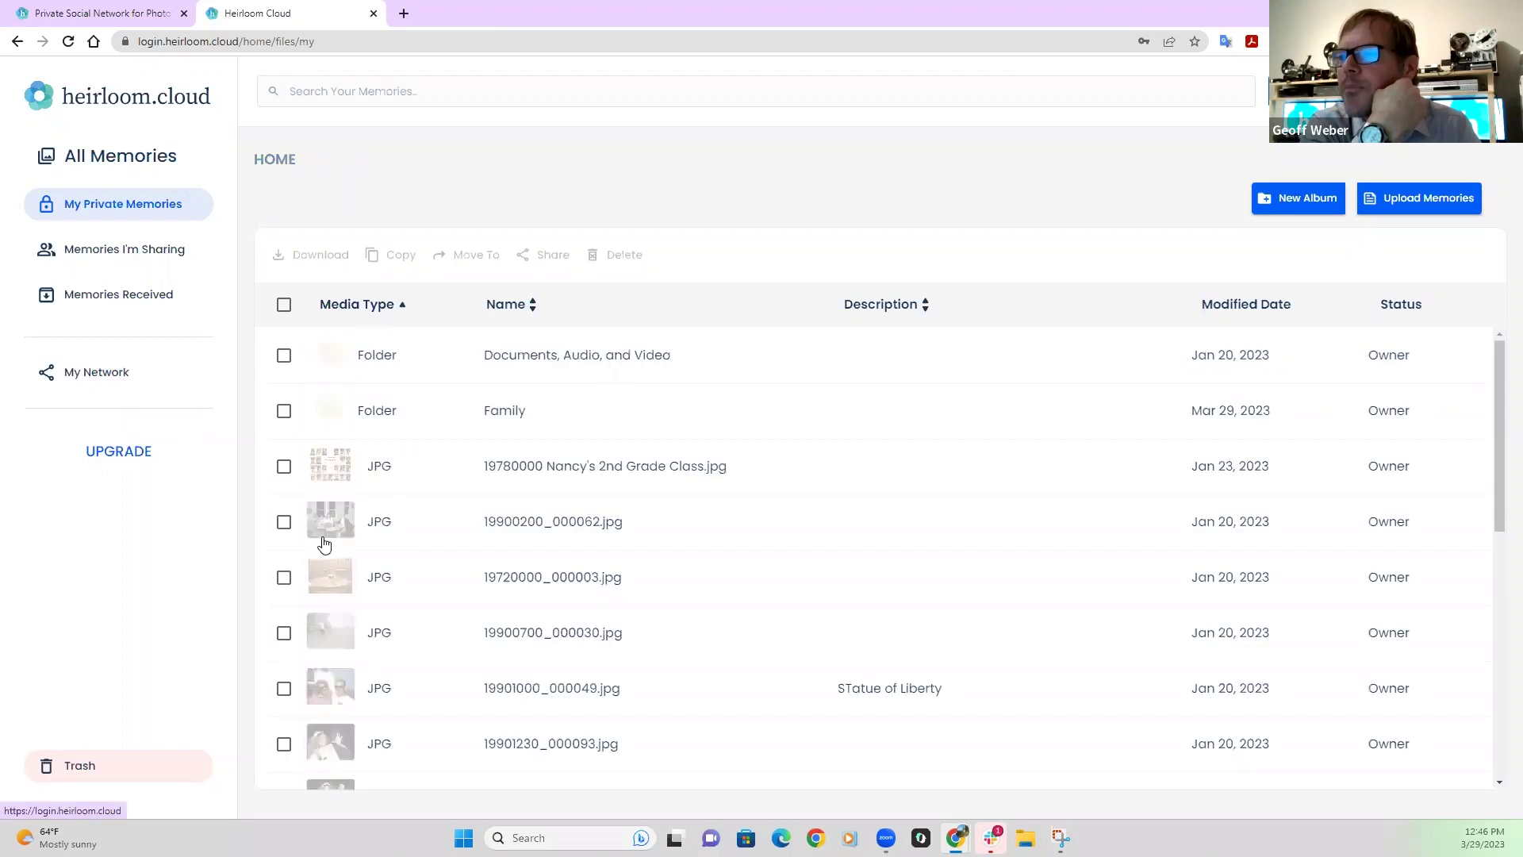
left_click_drag(331, 475, 358, 413)
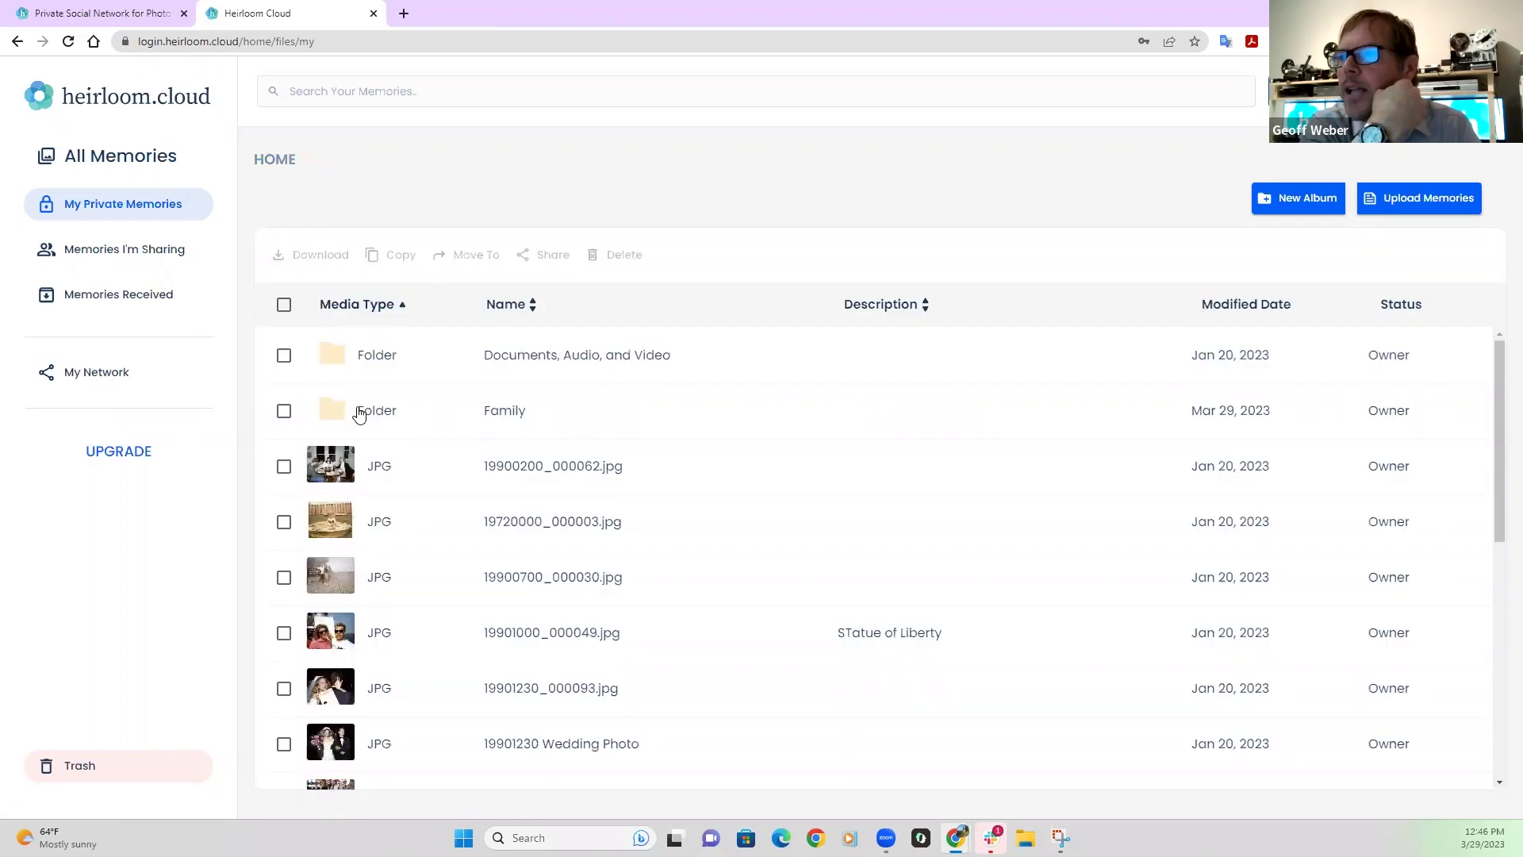
left_click(358, 411)
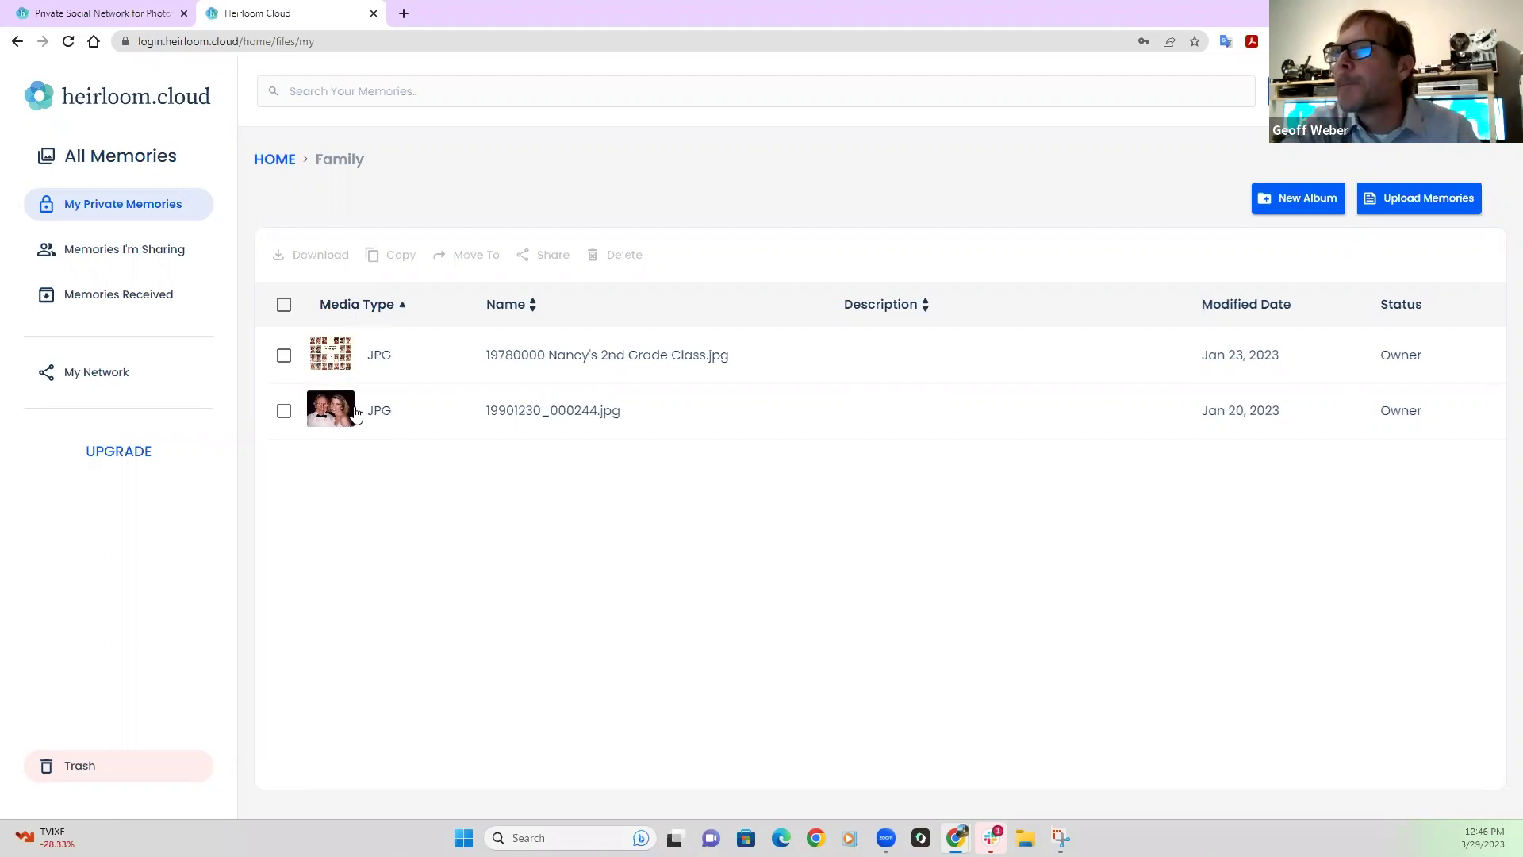
- Return to the home level and show the private memories as a thumbnail grid
left_click(271, 162)
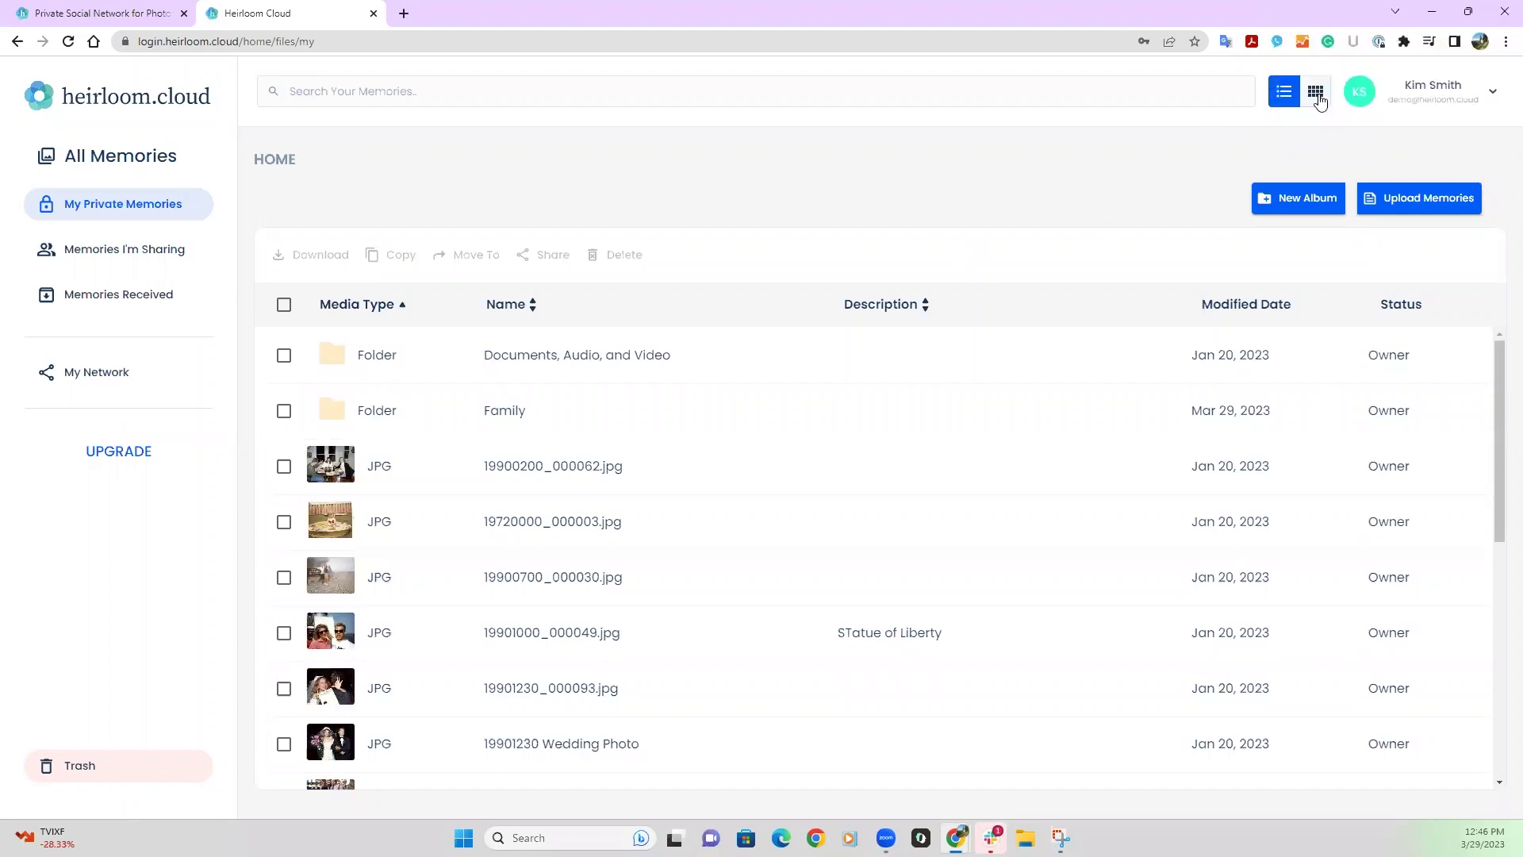
left_click(1317, 94)
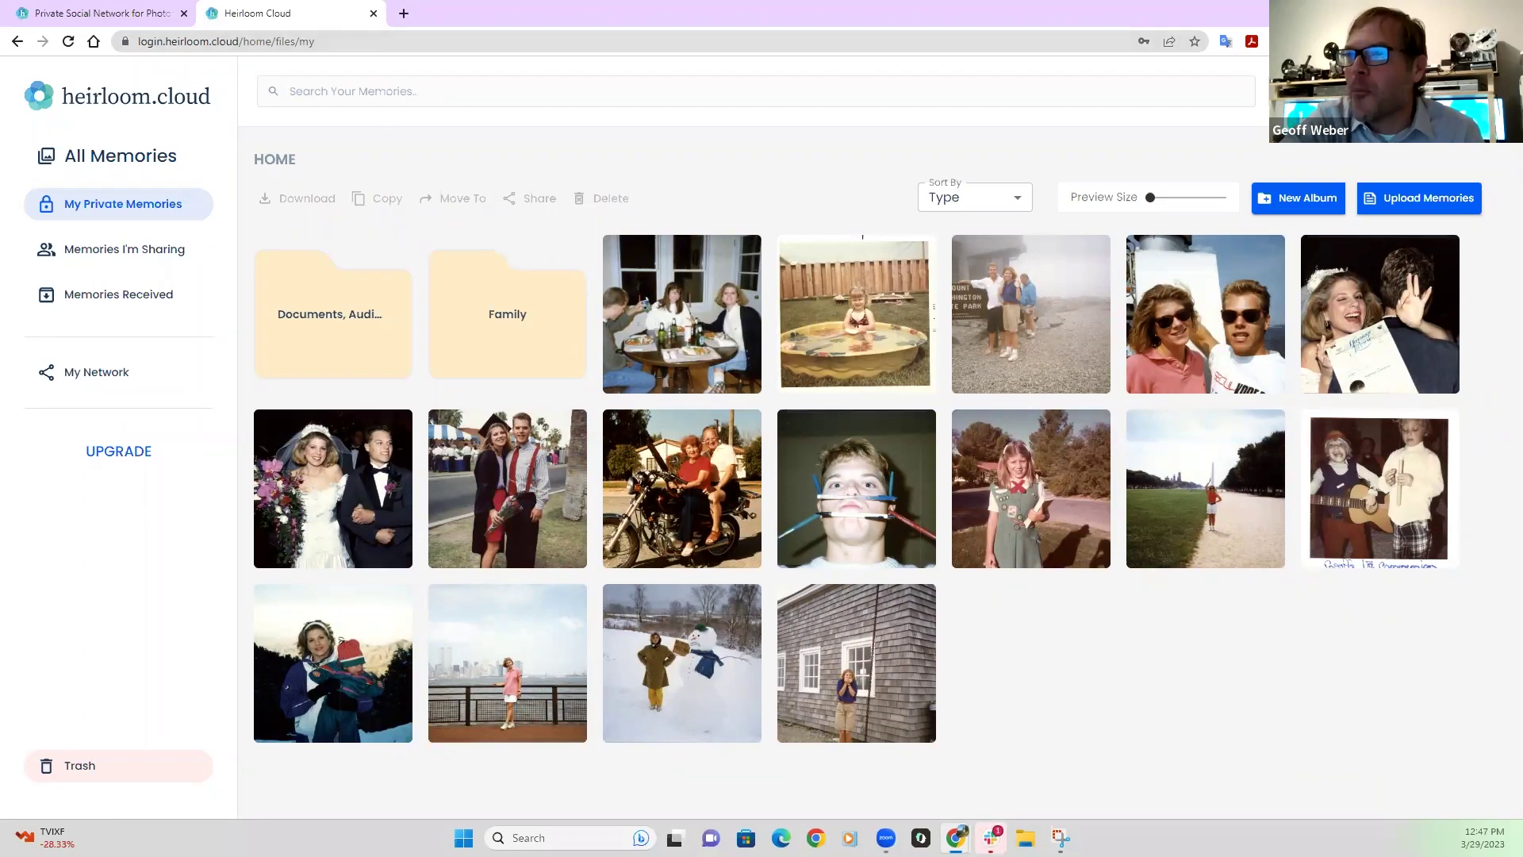
- Preview the MP4 "19651200 Family to Dad in Vietnam" from the Documents, Audio, and Video folder and return to the home level
left_click(309, 321)
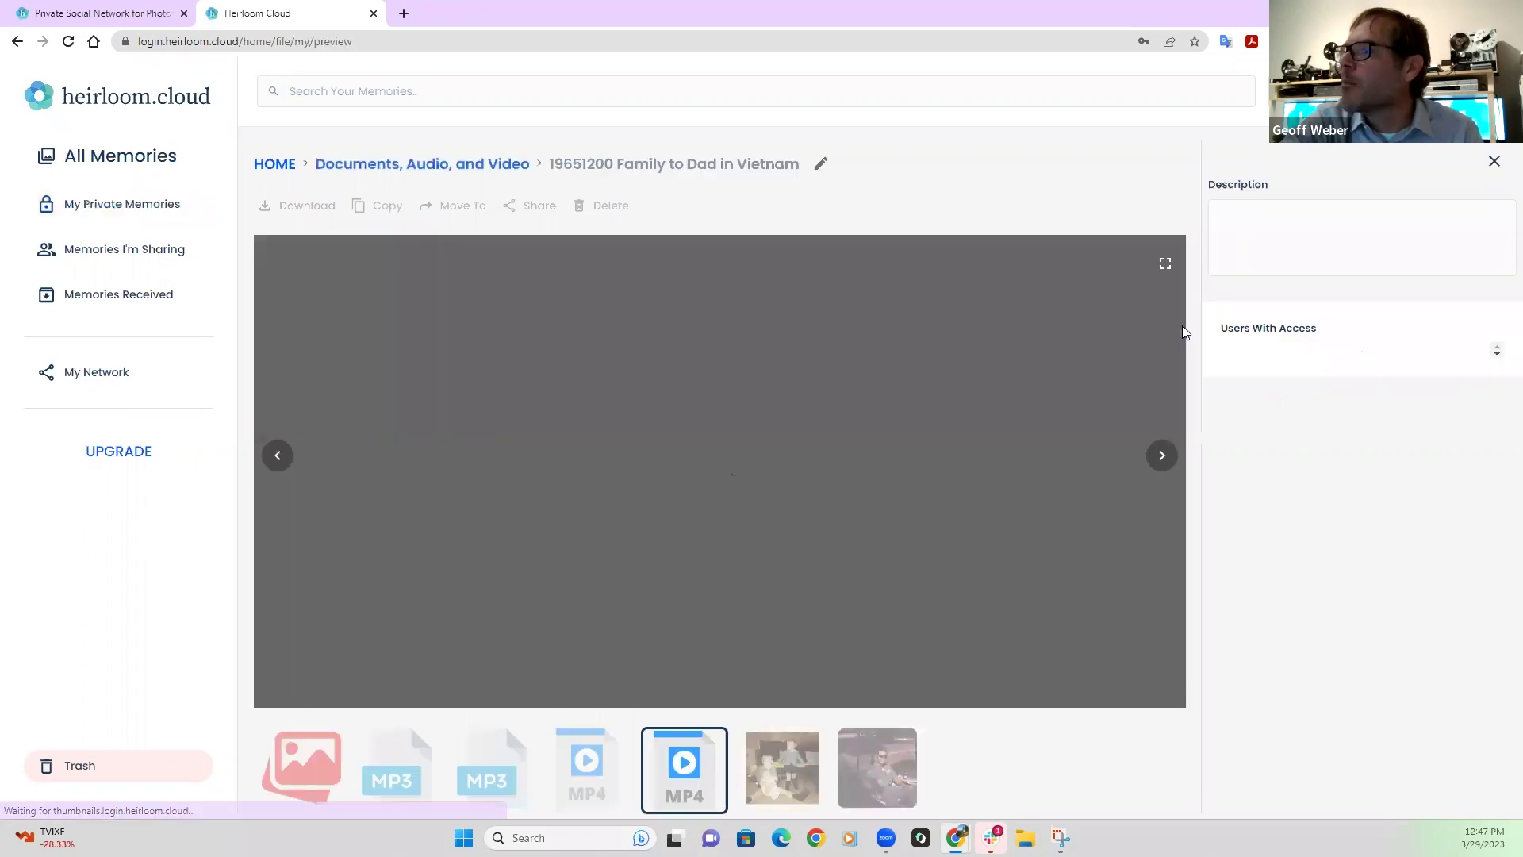
left_click(1181, 331)
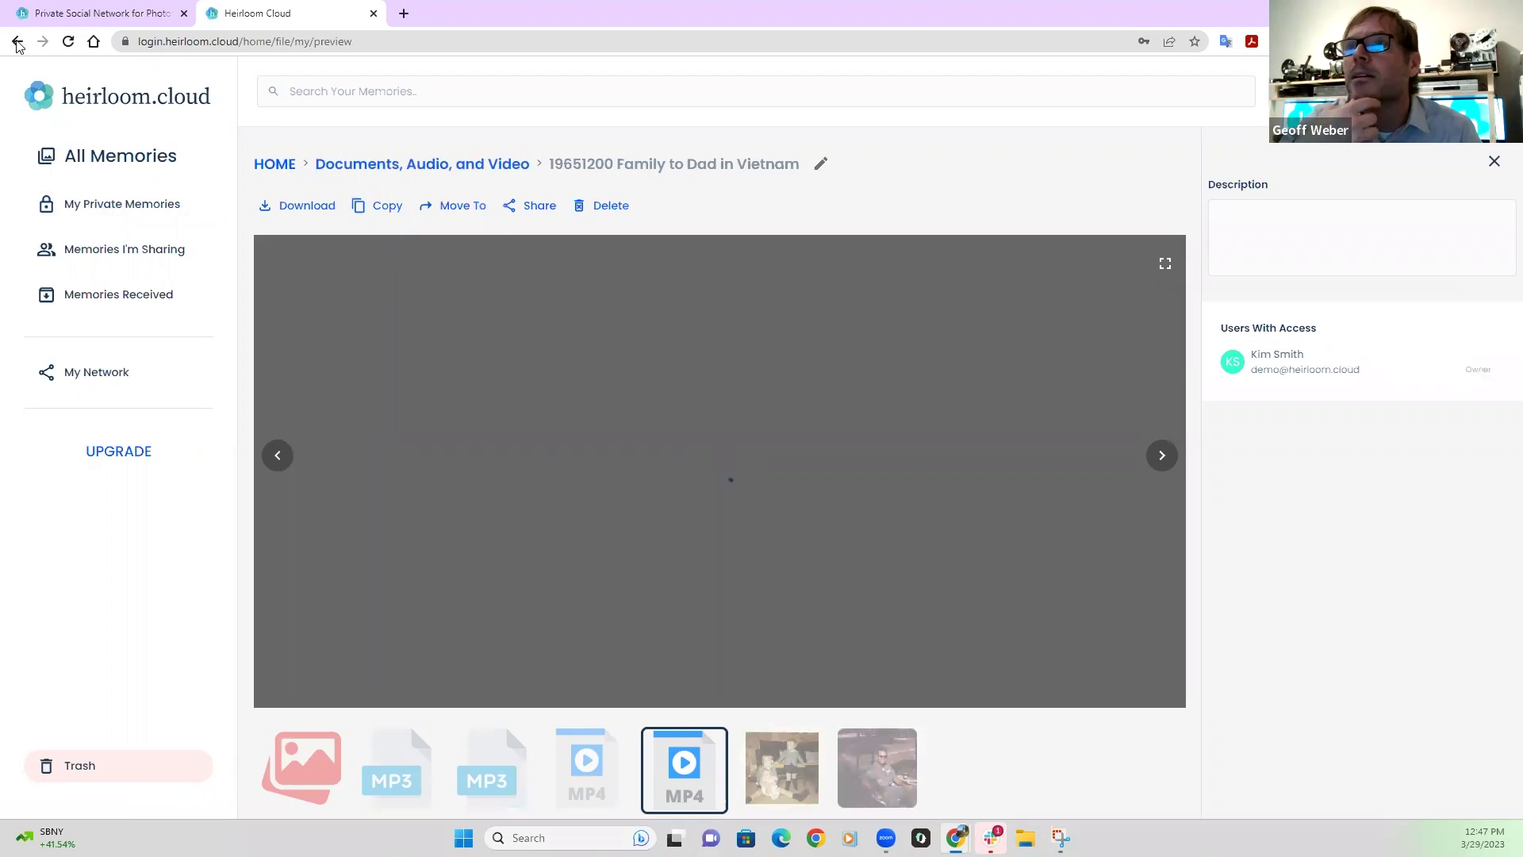
left_click(281, 165)
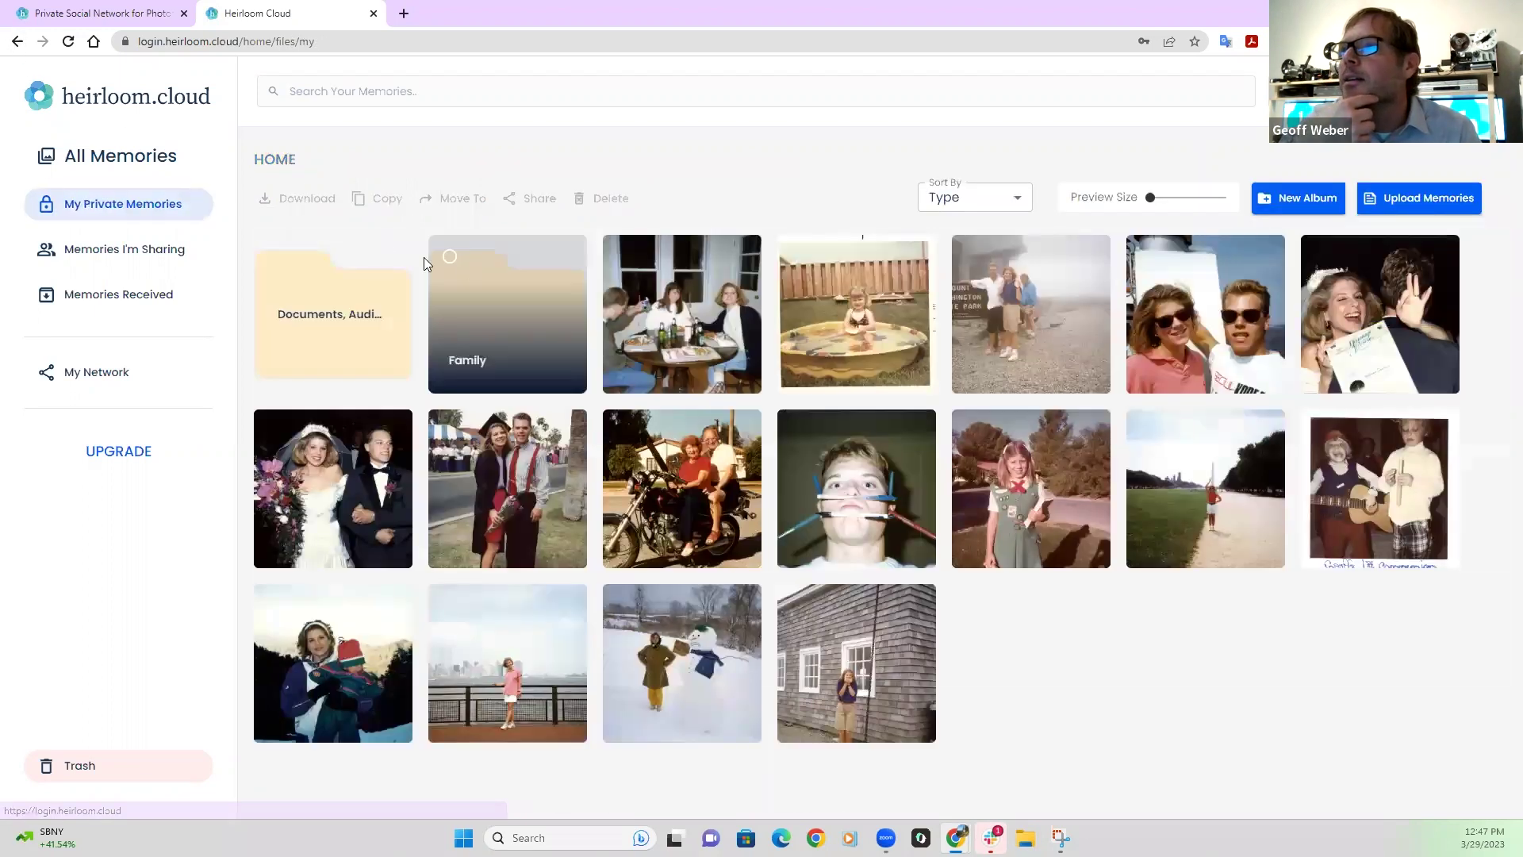
- Select the dinner-table photo 19900200_000062.jpg and the wading-pool photo beside it and download both
left_click(623, 256)
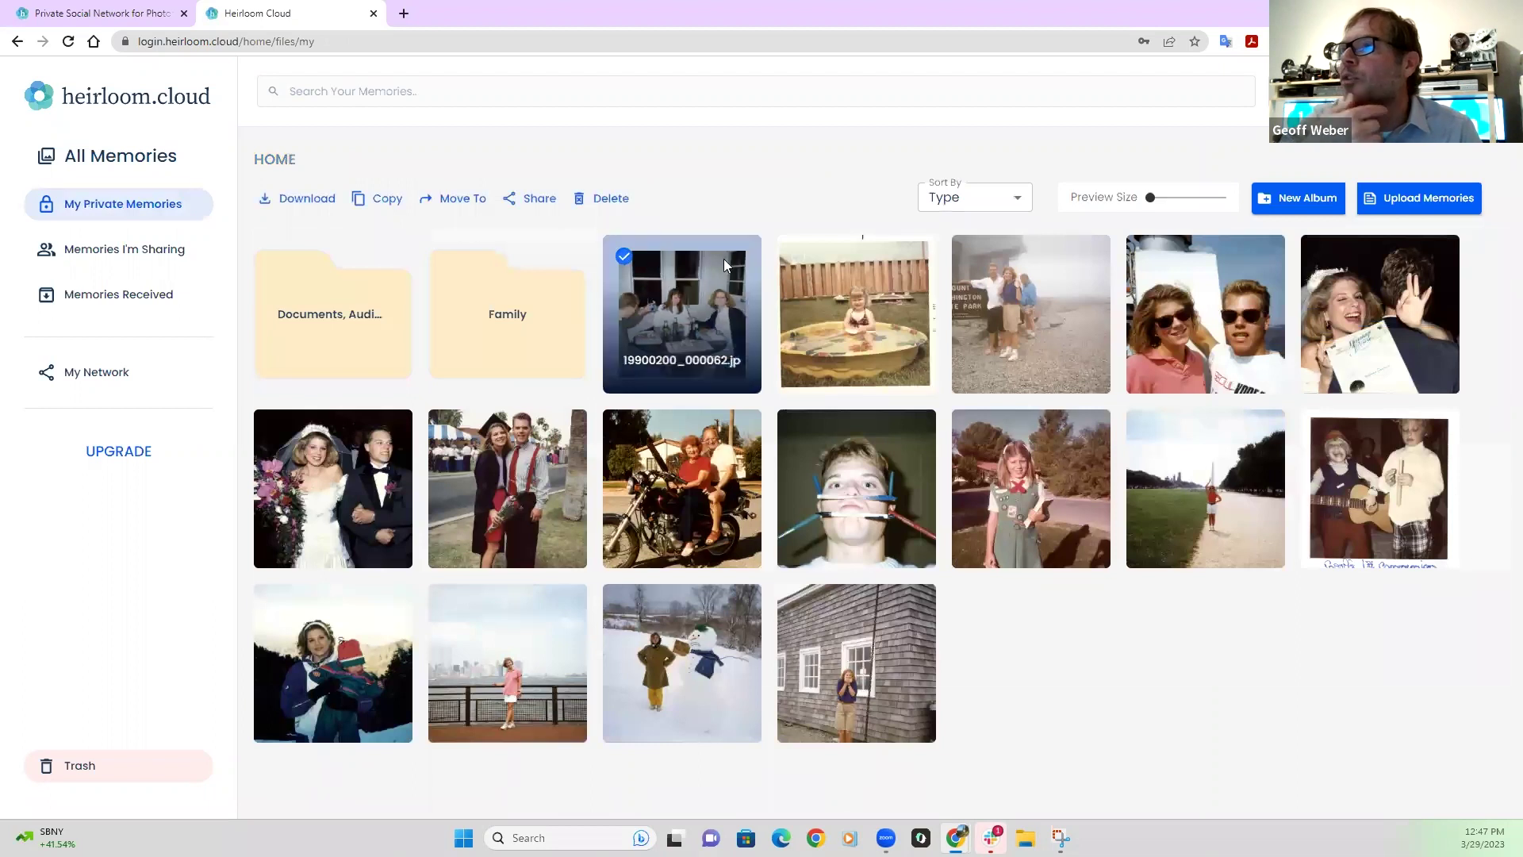
left_click(800, 258)
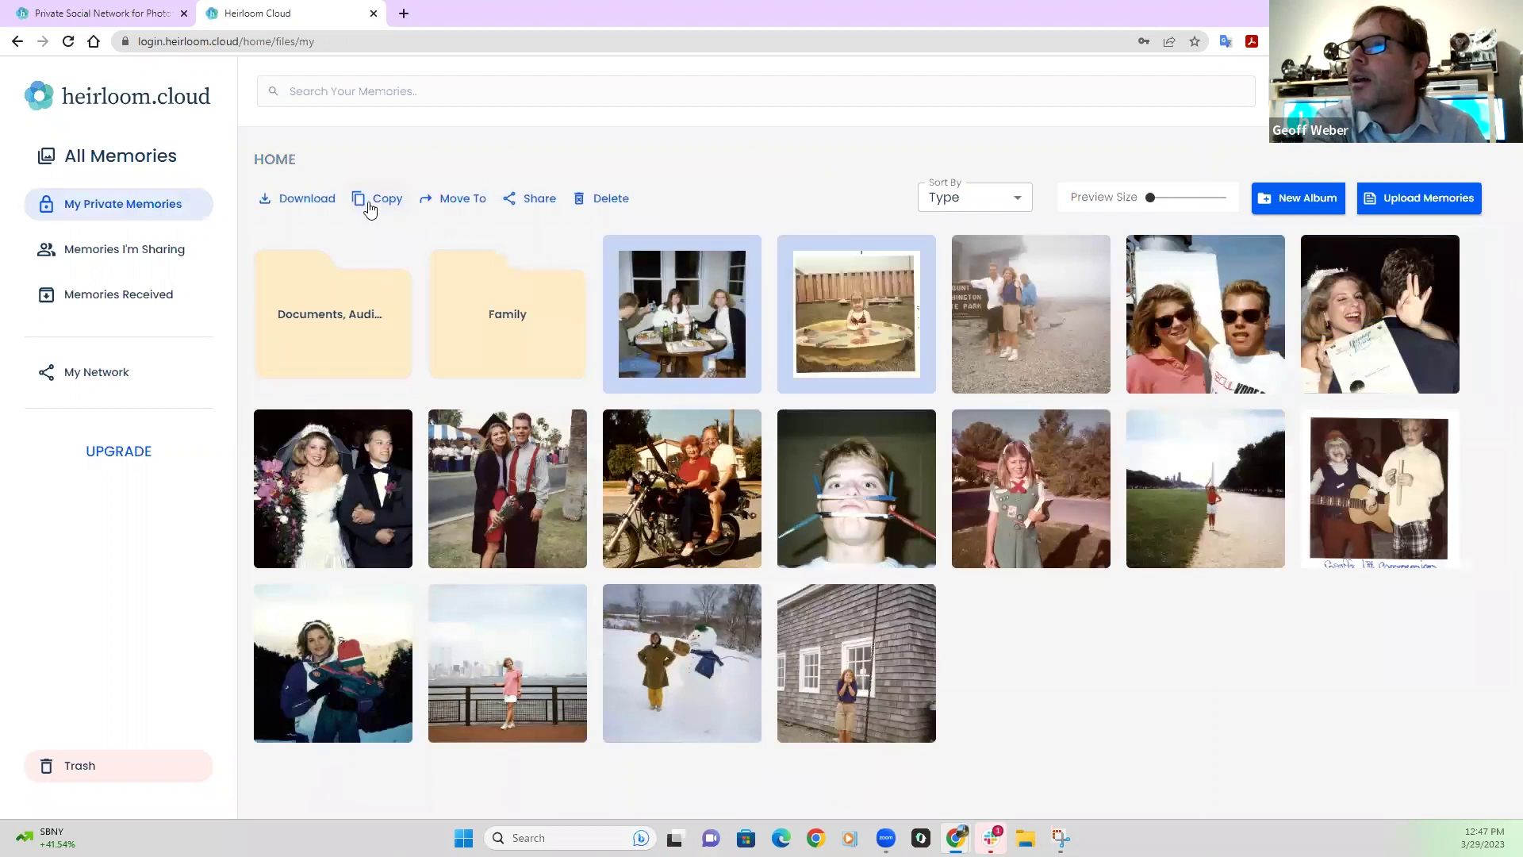
left_click(306, 203)
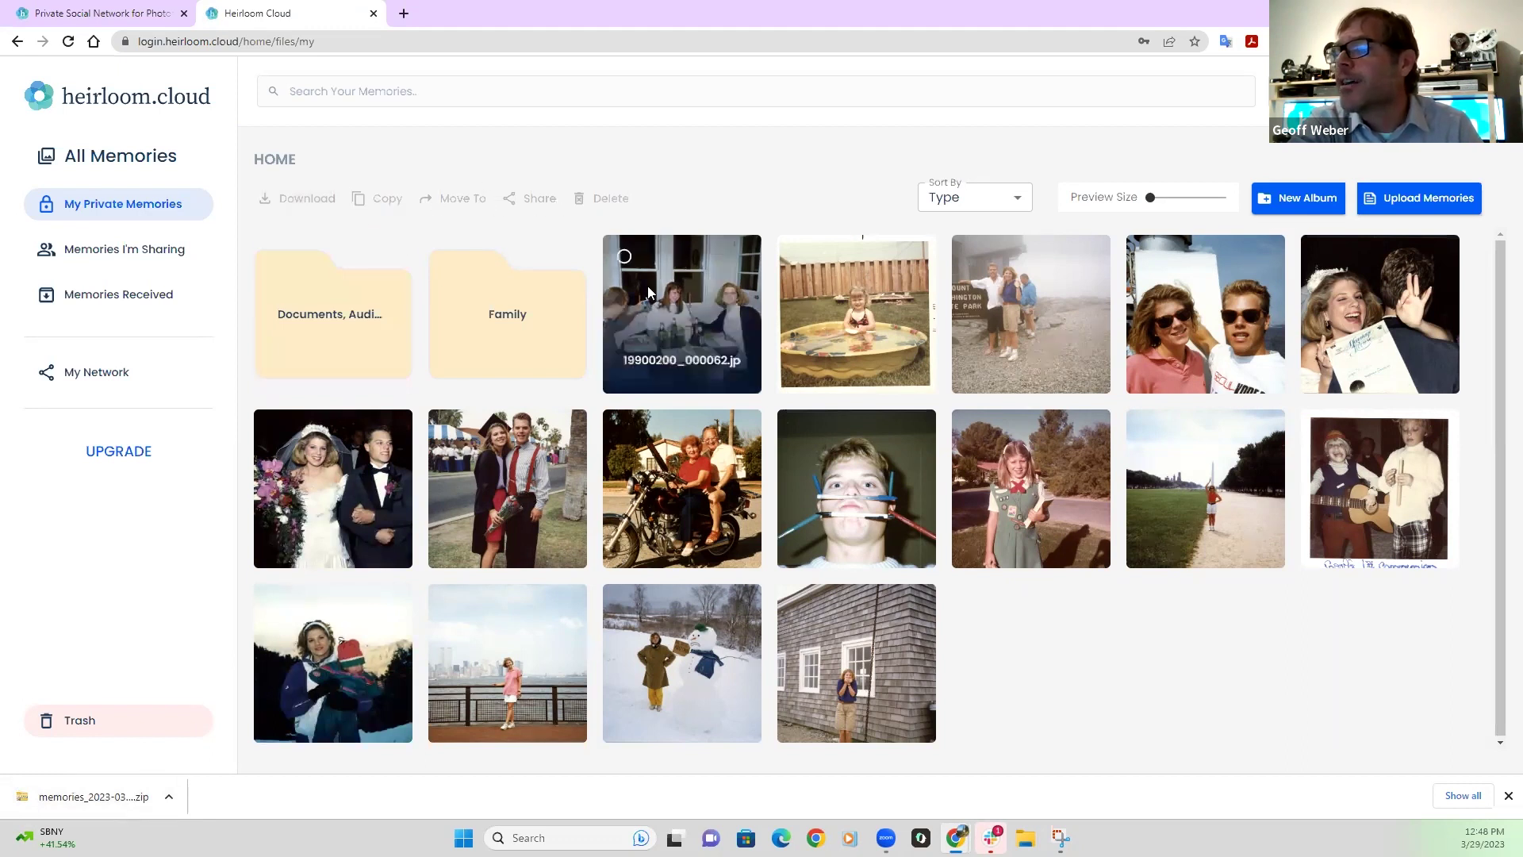
- Review the Viewer, Contributor and Editor permissions in the share form for 19900200_000062.jpg and close it without inviting anyone
left_click(625, 258)
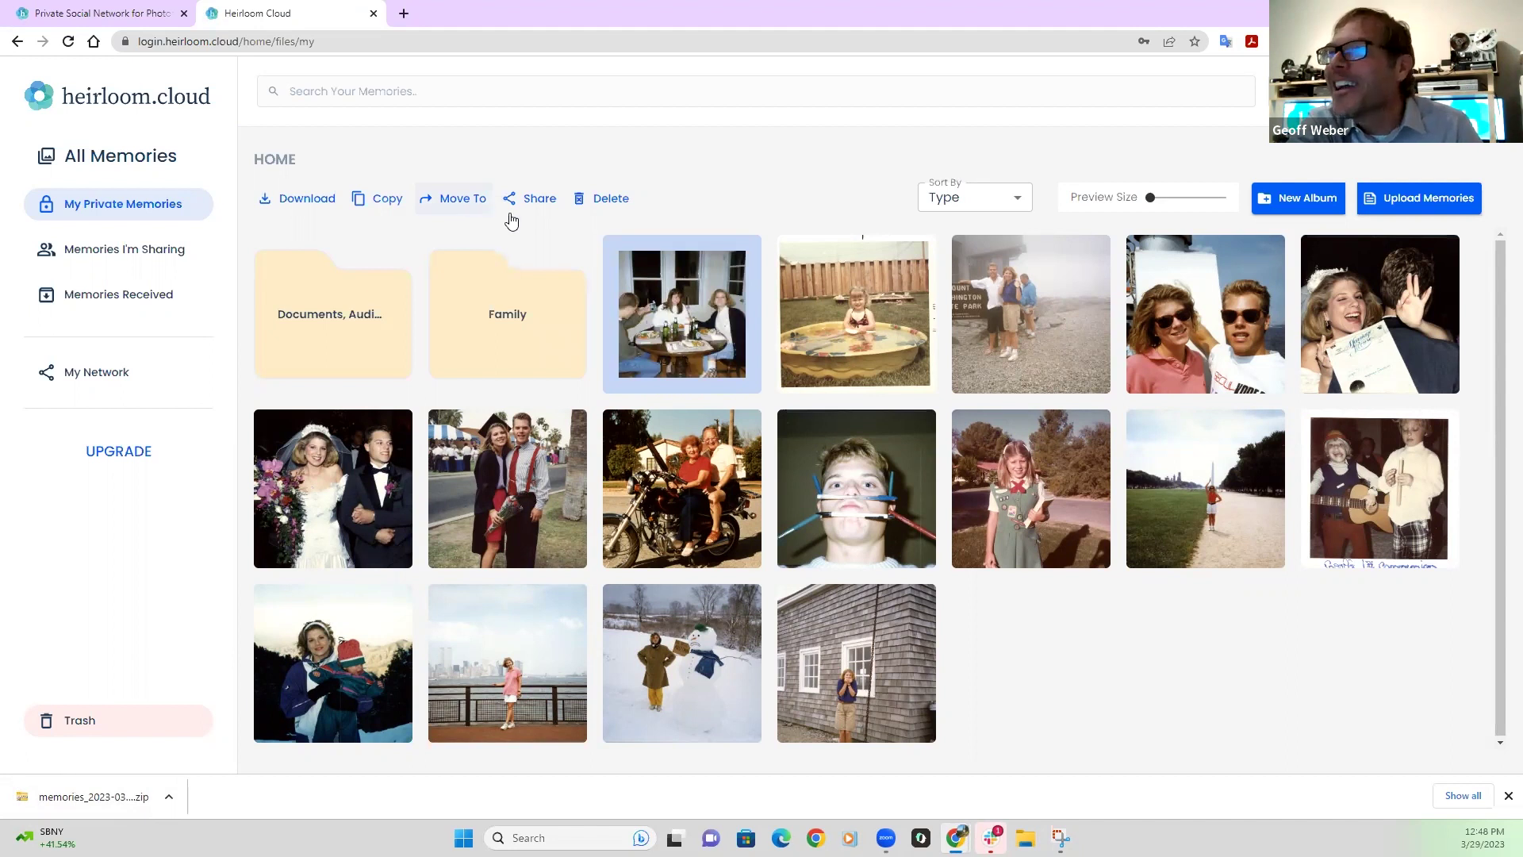
left_click(533, 204)
left_click(560, 269)
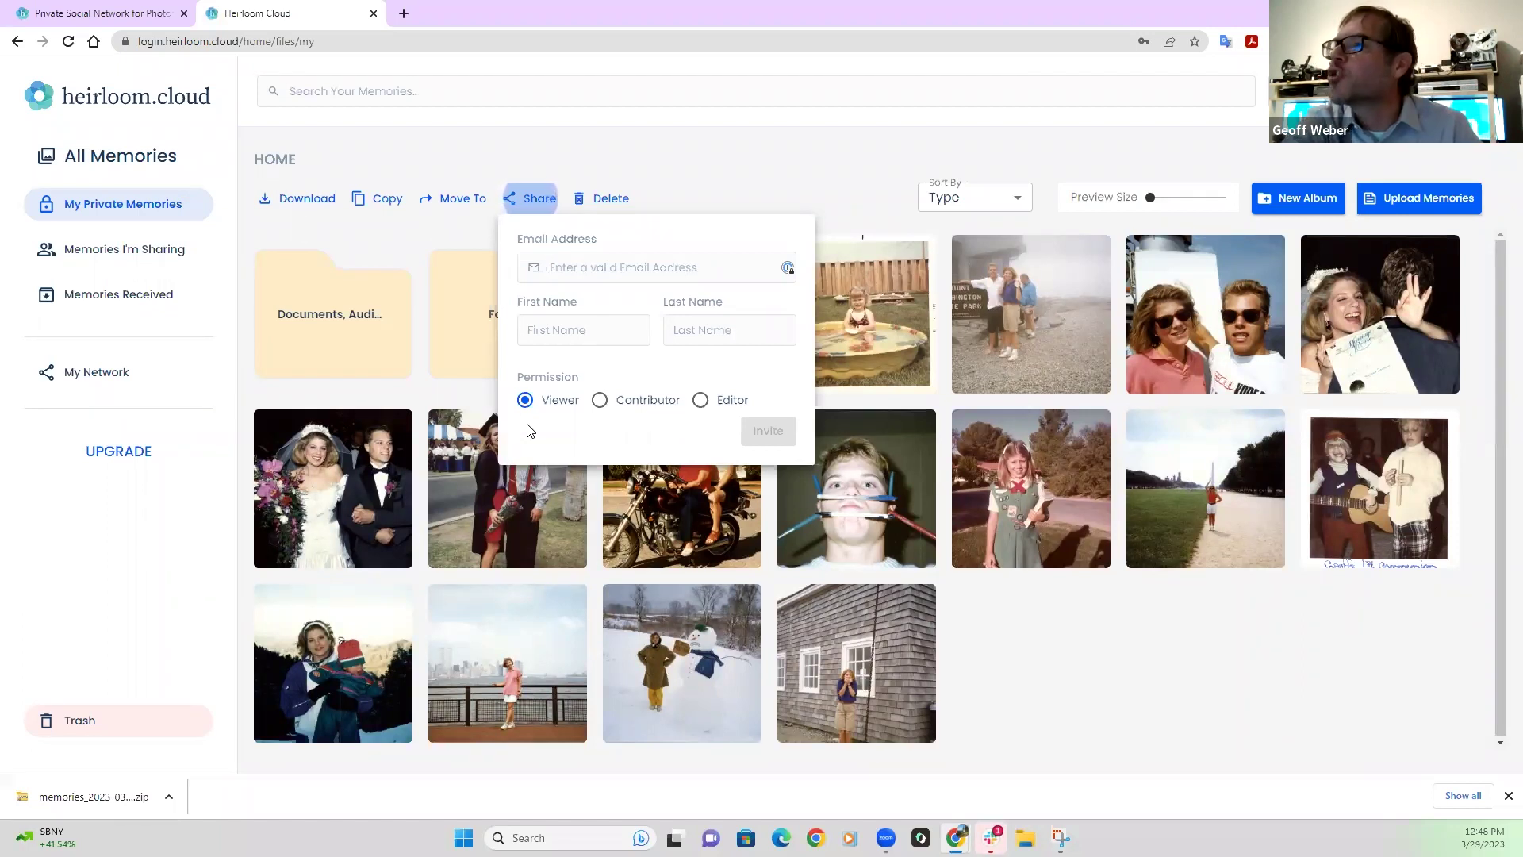
left_click(595, 402)
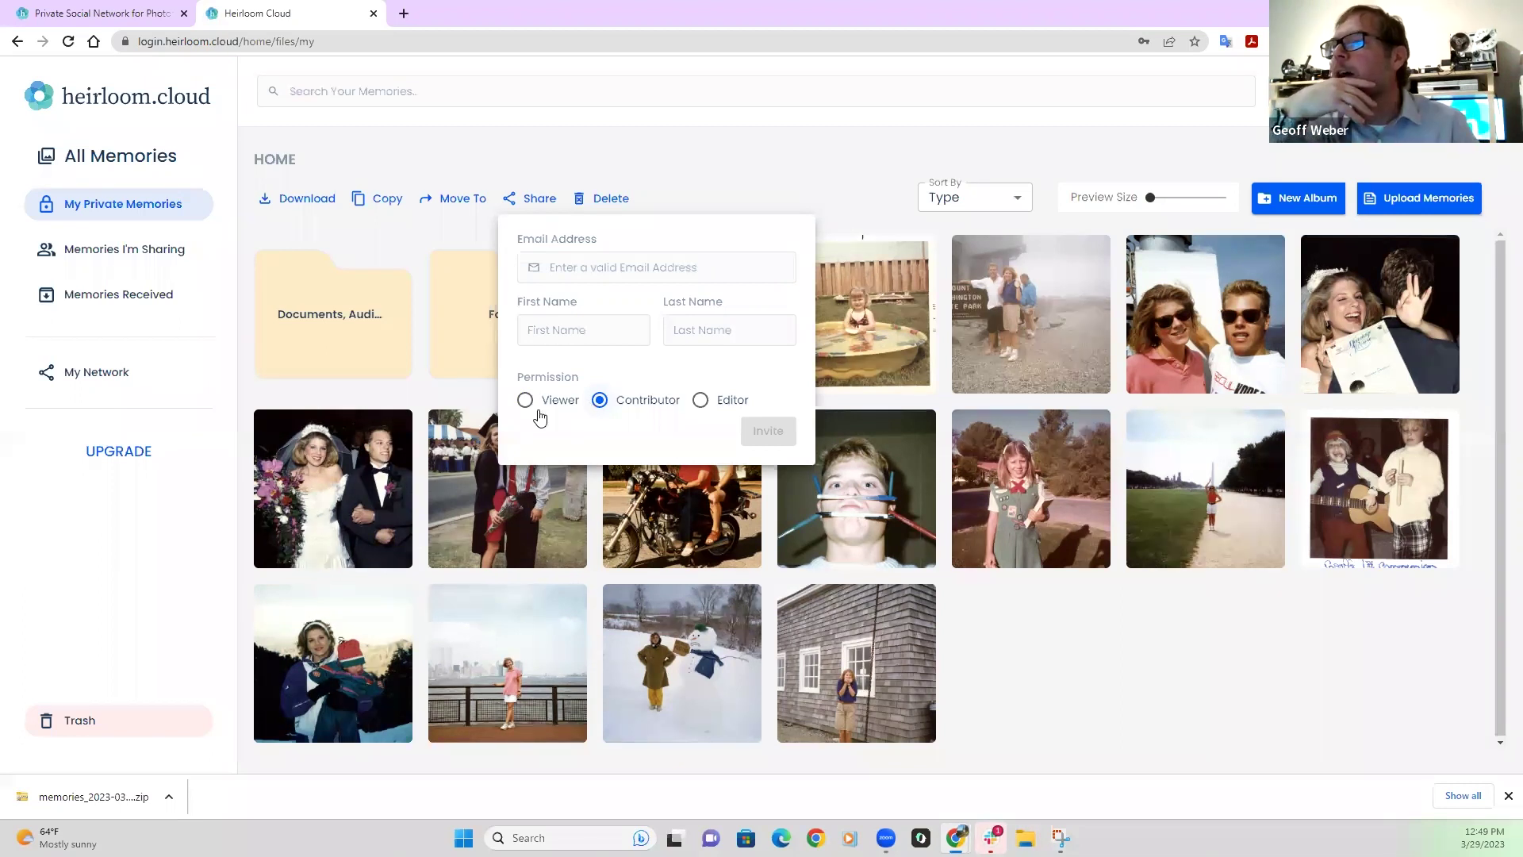
left_click(701, 402)
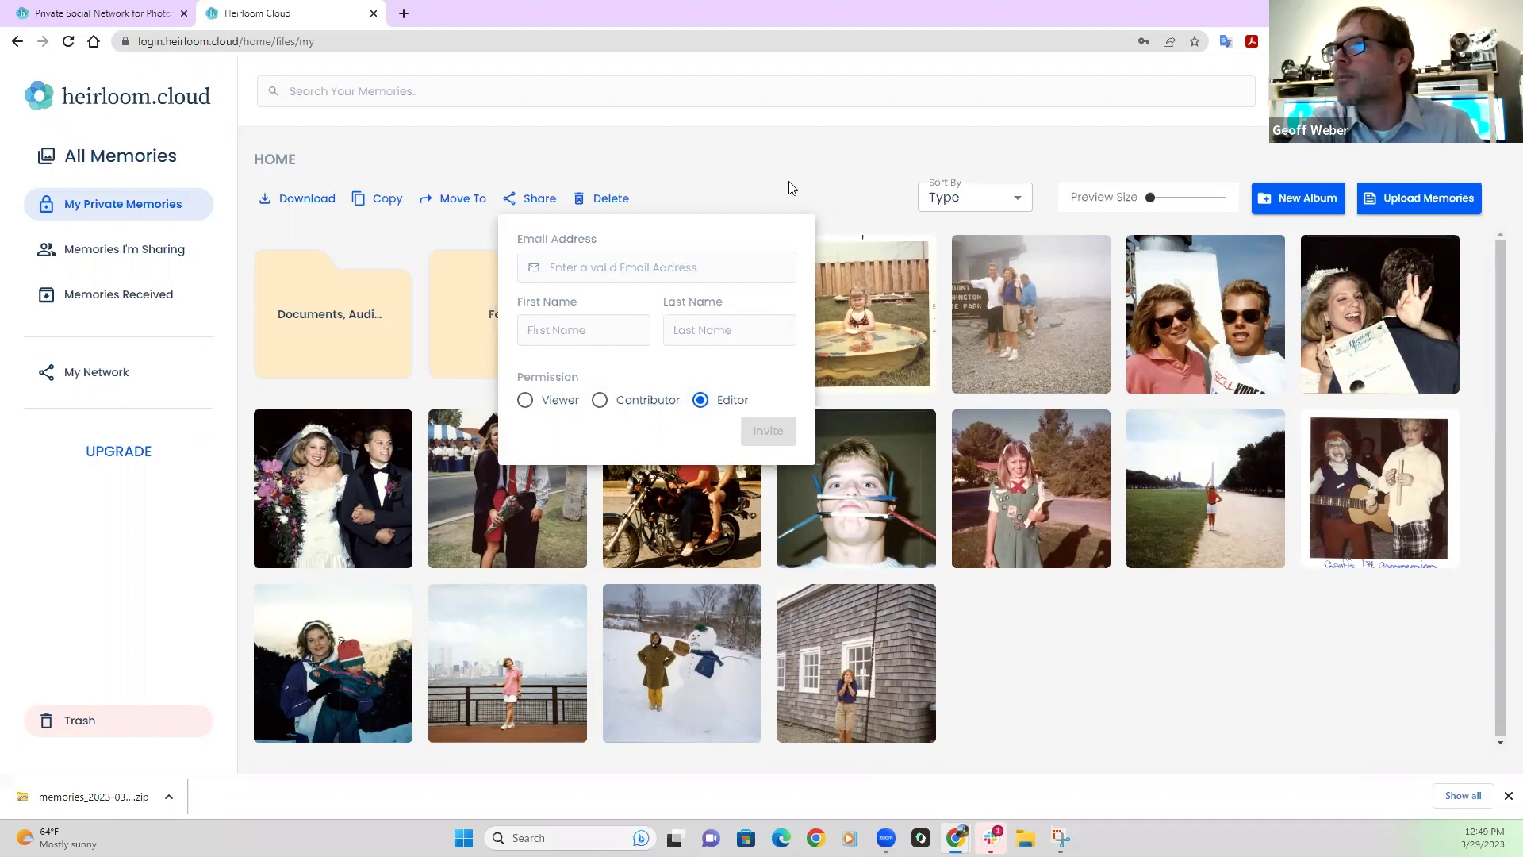
left_click(726, 181)
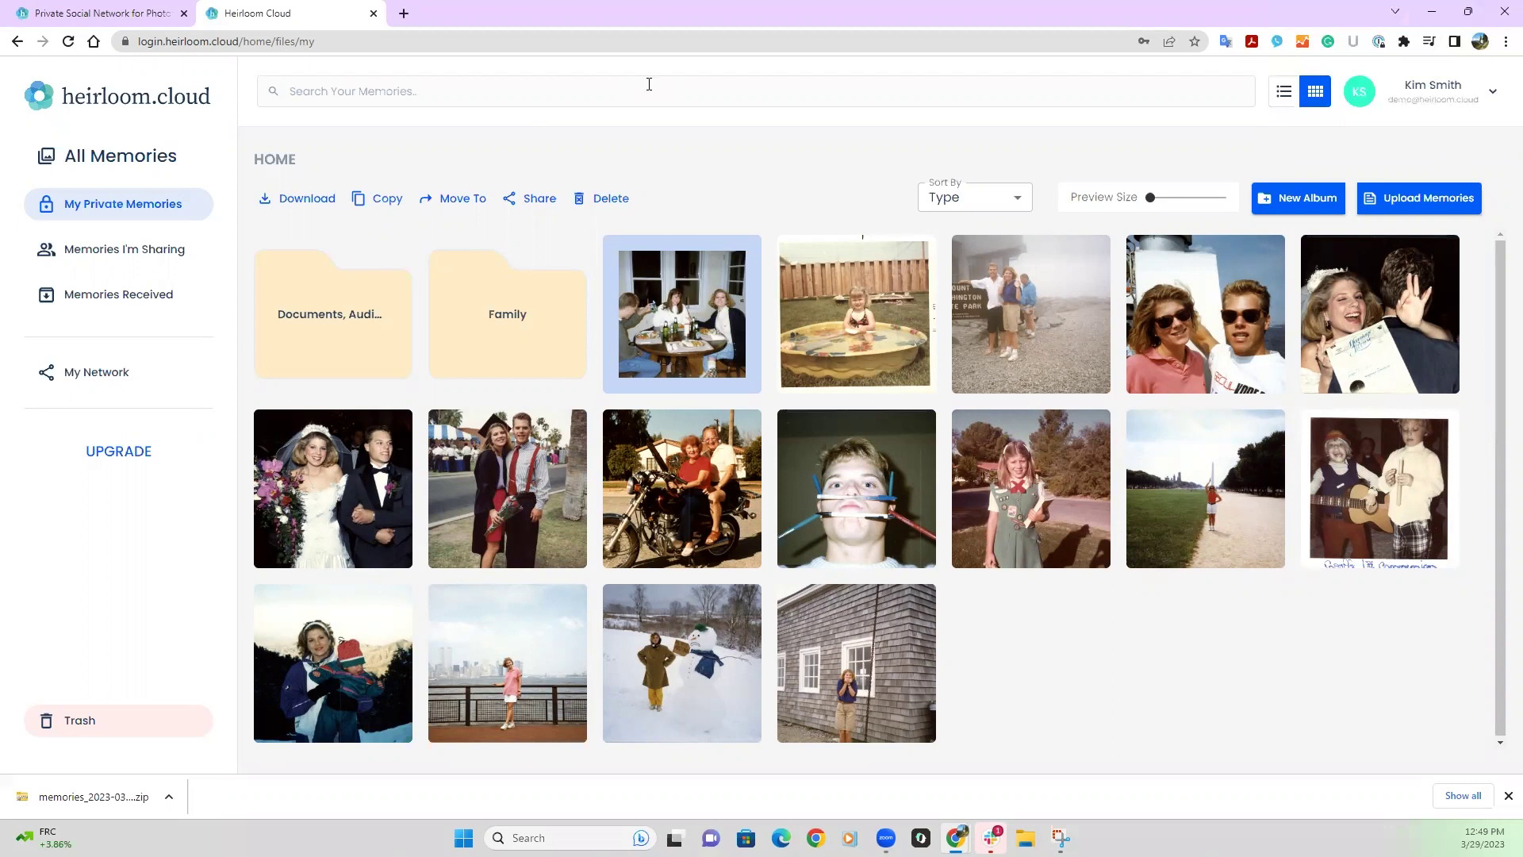
- Open 19900200_000062.jpg in the preview, browse the neighbouring photos to the graduation photo 19920000_000033.jpg, and examine its users with access
left_click(673, 322)
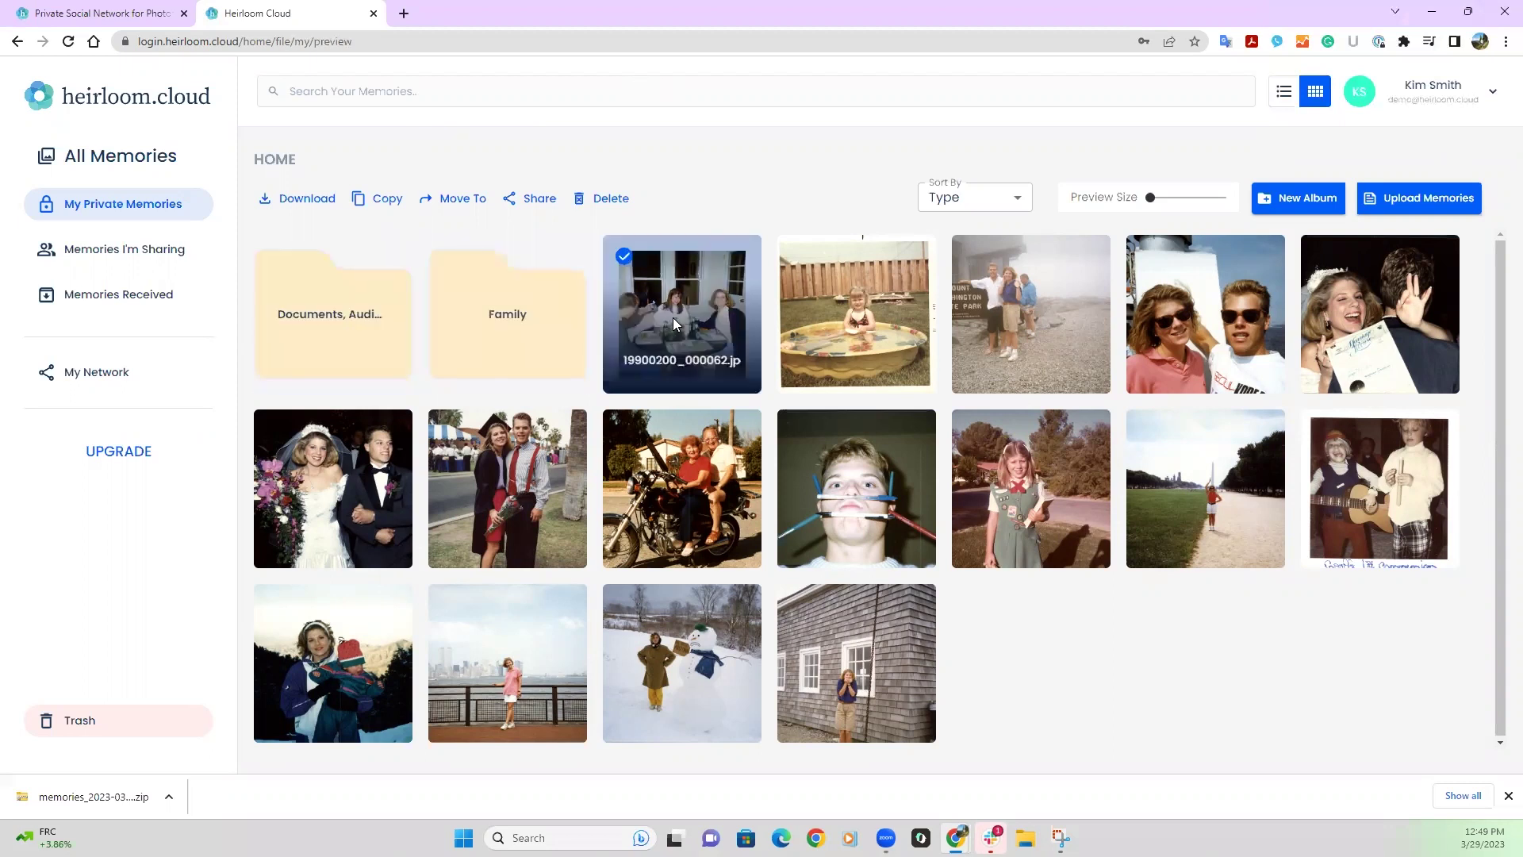
left_click(672, 317)
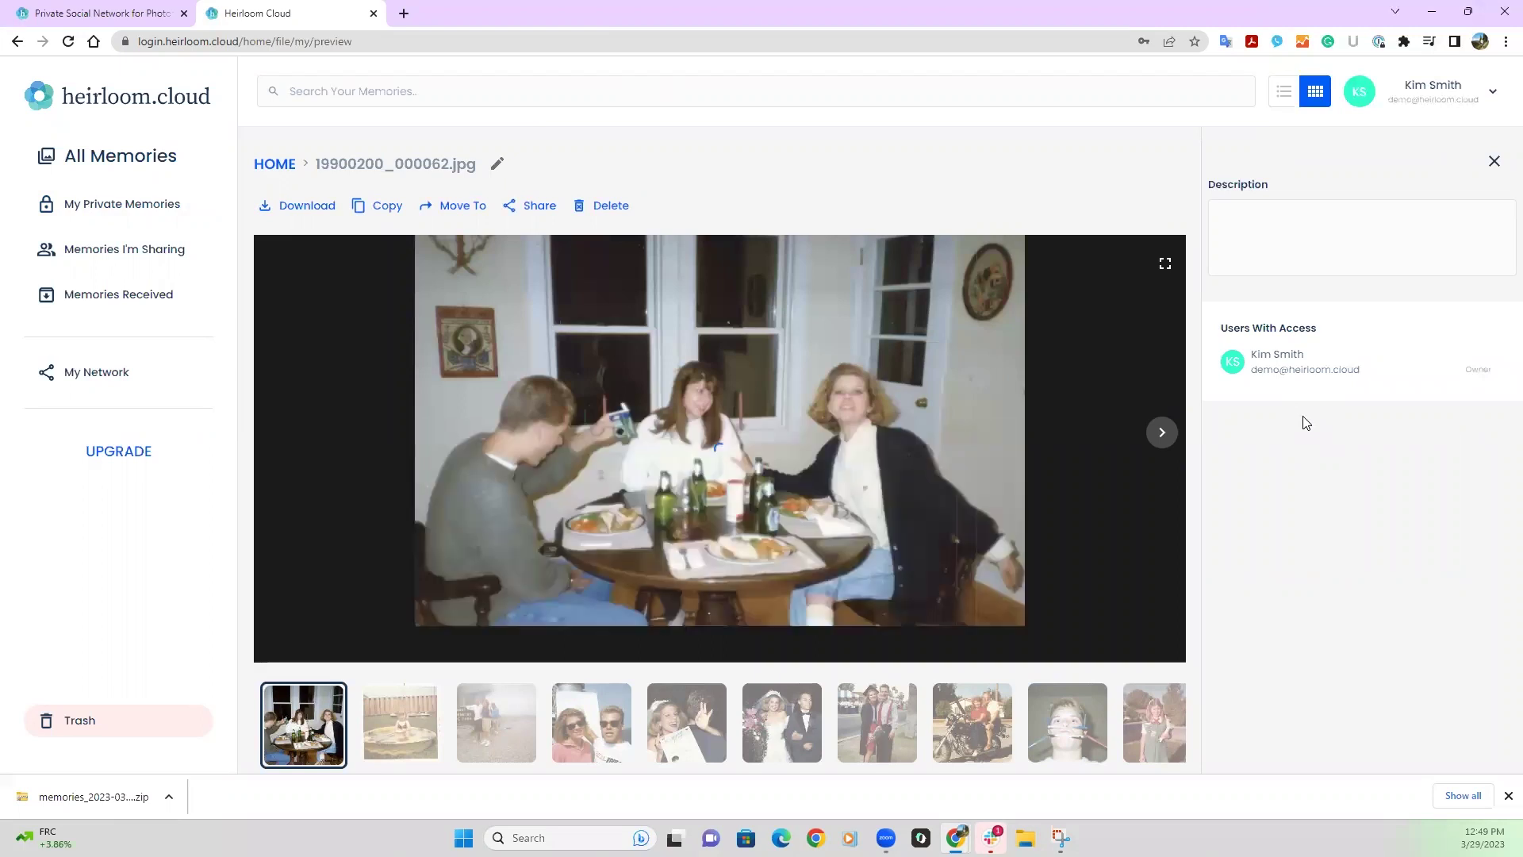
left_click(871, 724)
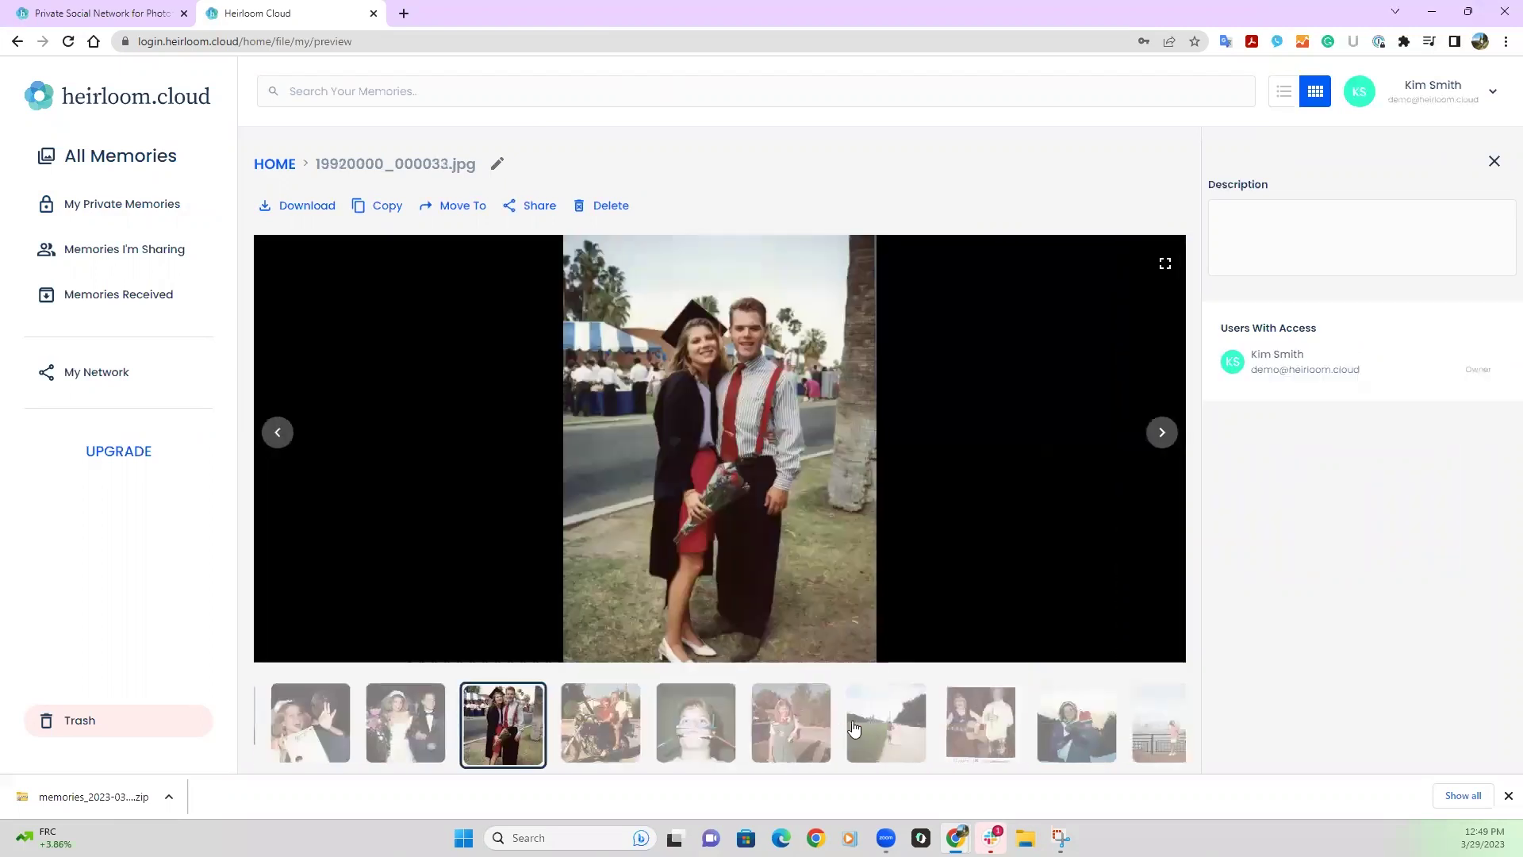
left_click(799, 724)
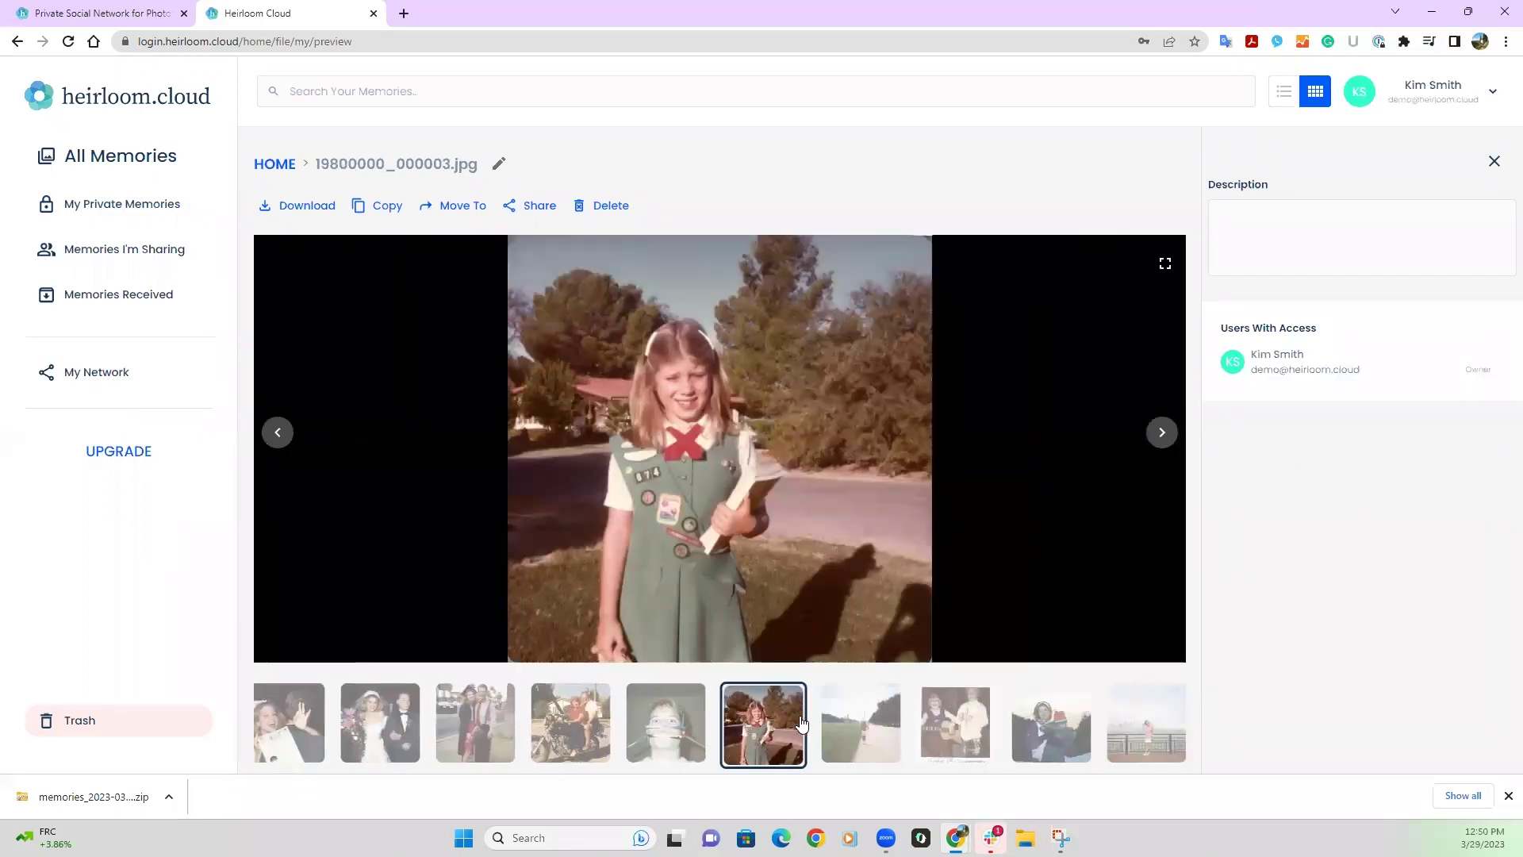
left_click(873, 730)
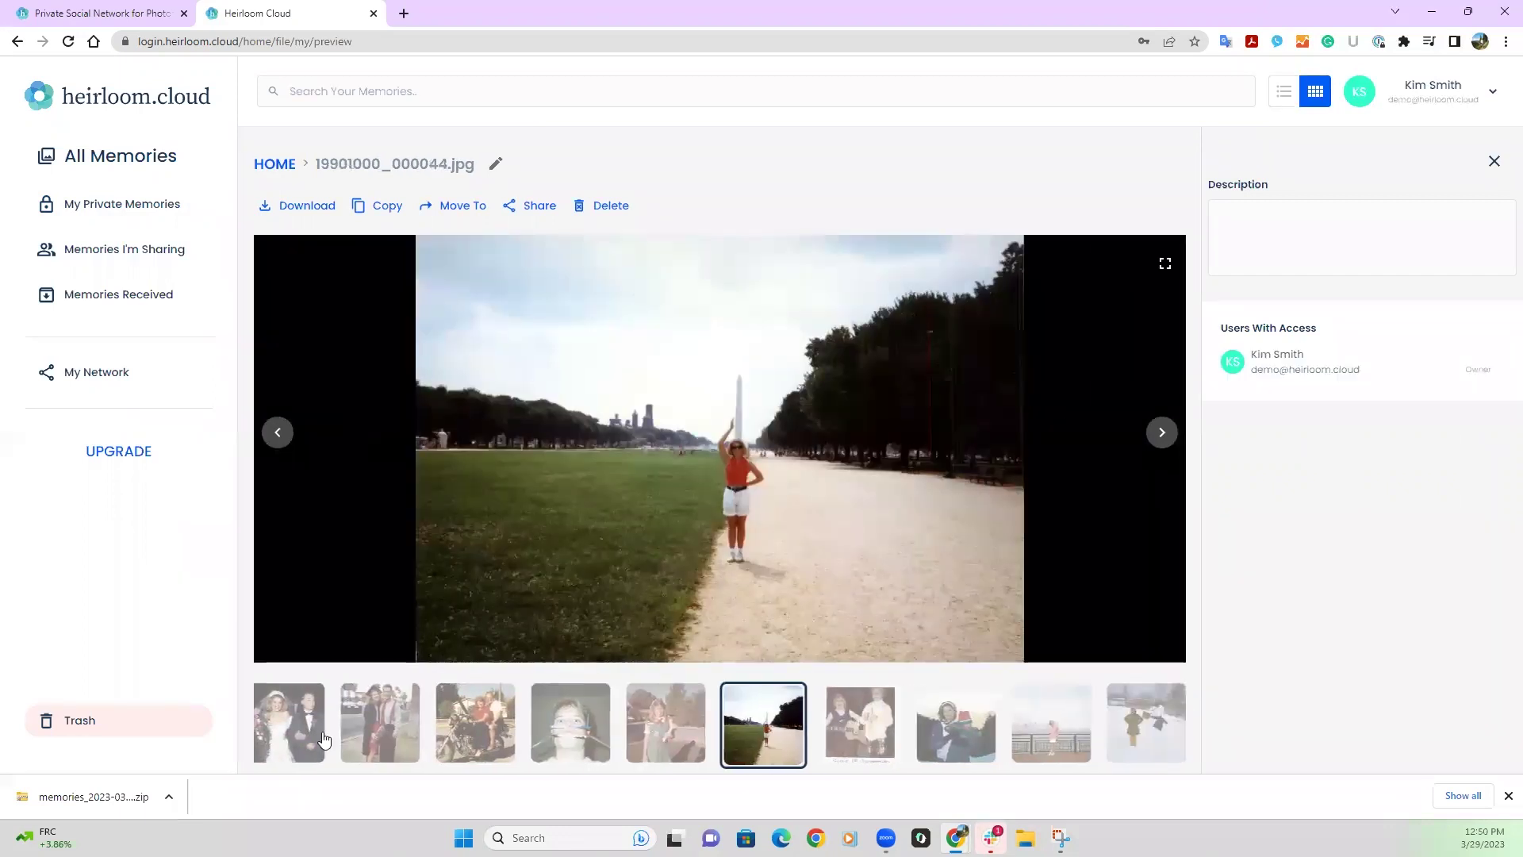
left_click(287, 731)
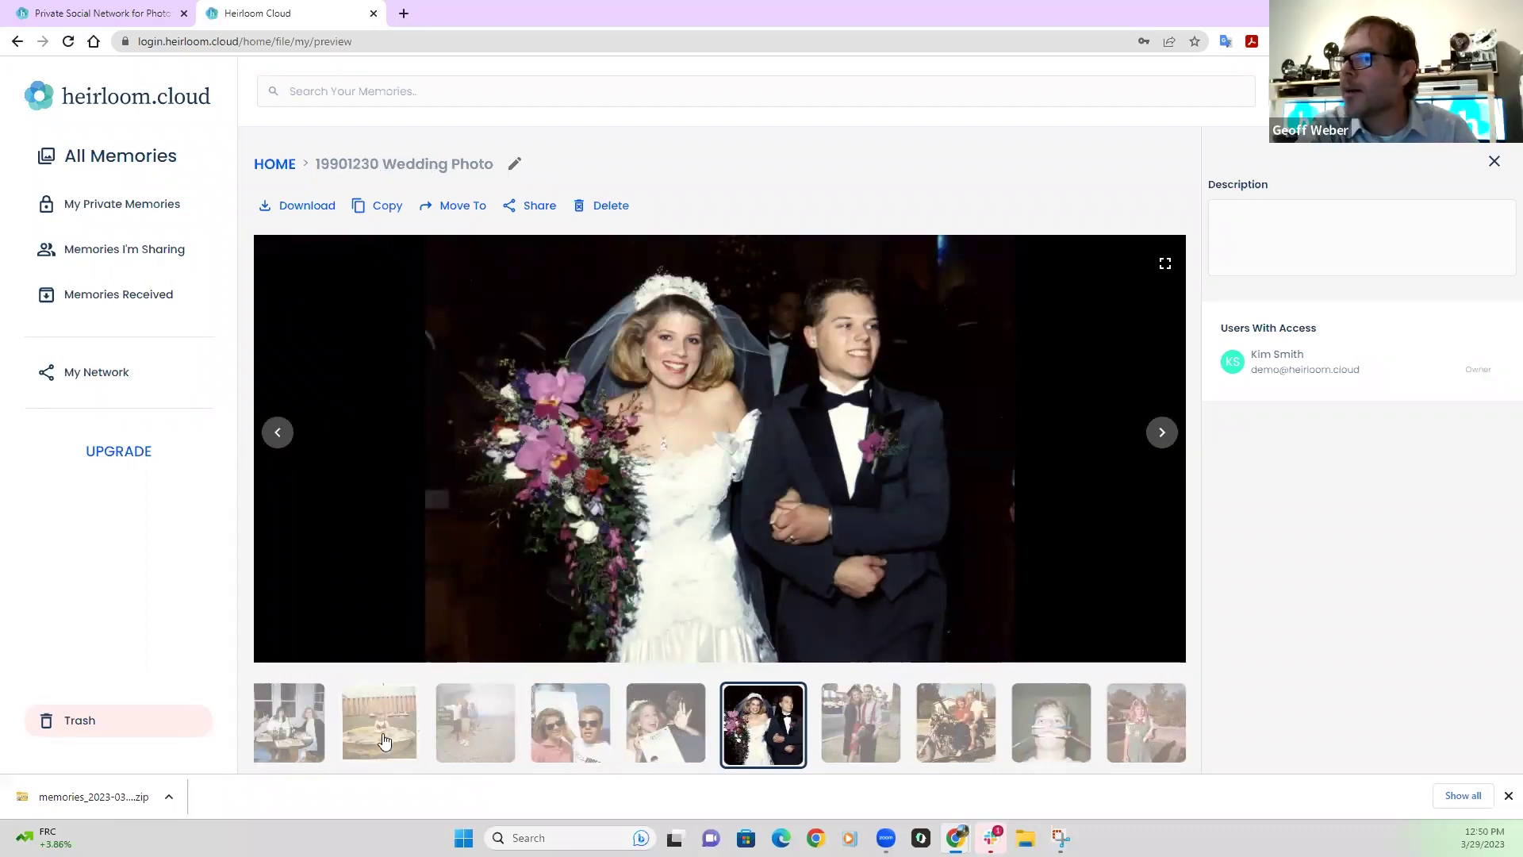
left_click(838, 737)
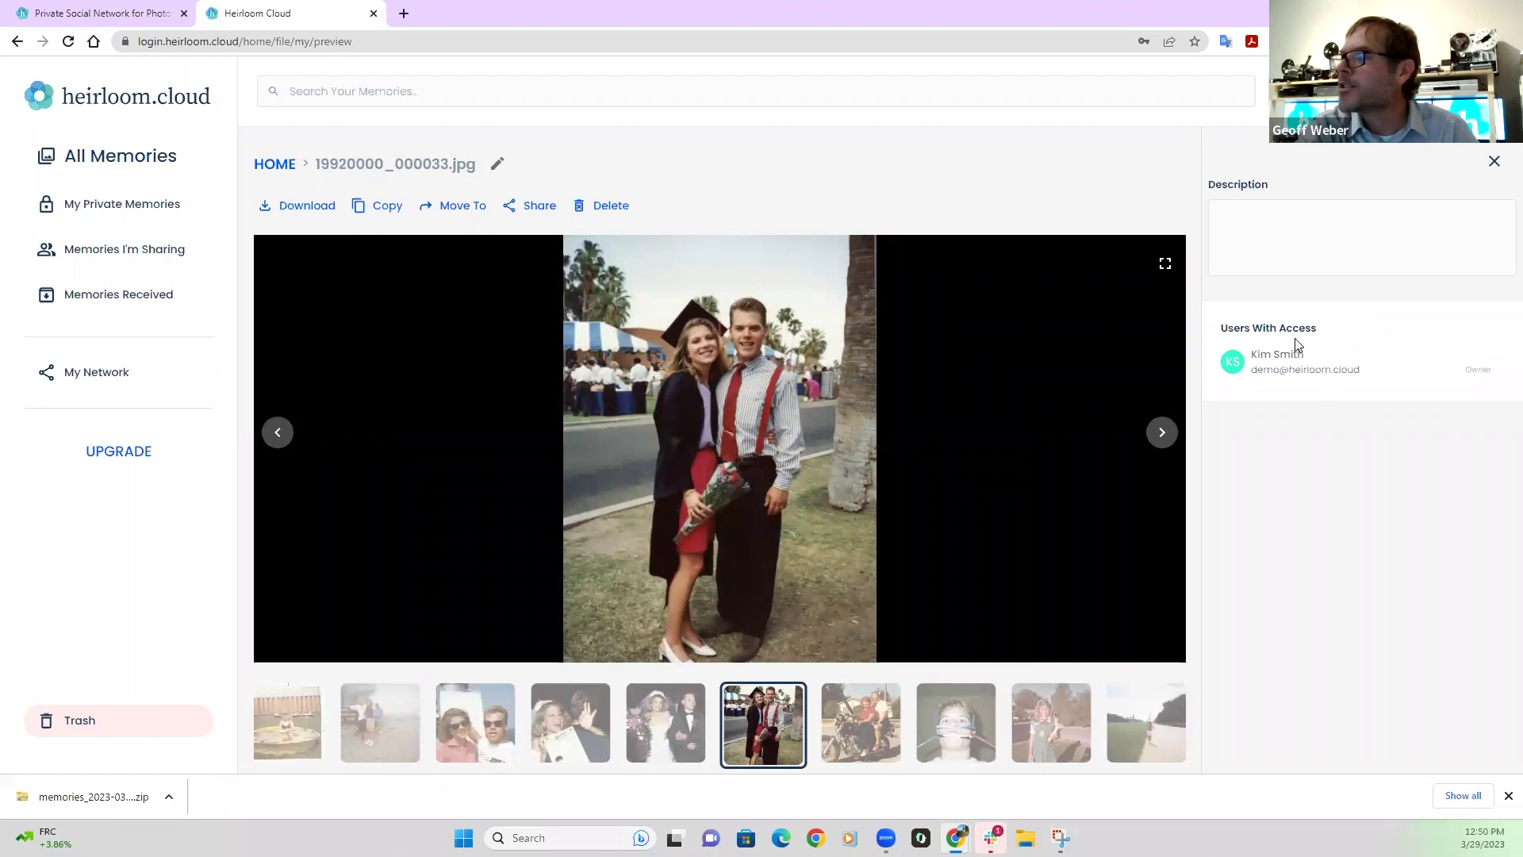
left_click_drag(1252, 355, 1495, 384)
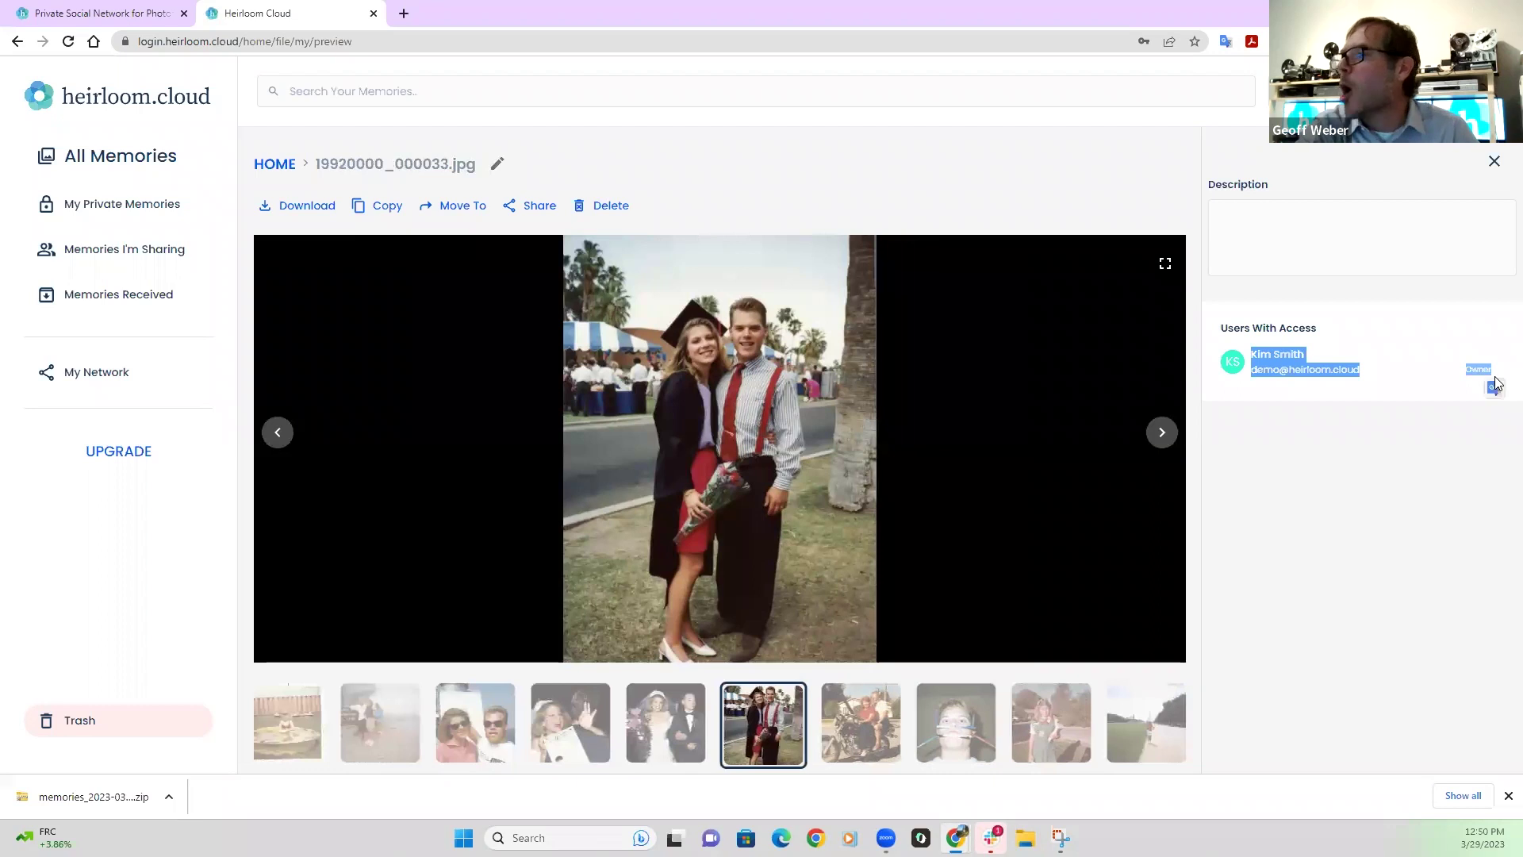
- Enter the description "Unic of Arizona 1992" for the graduation photo 19920000_000033.jpg and close its preview
left_click(1374, 329)
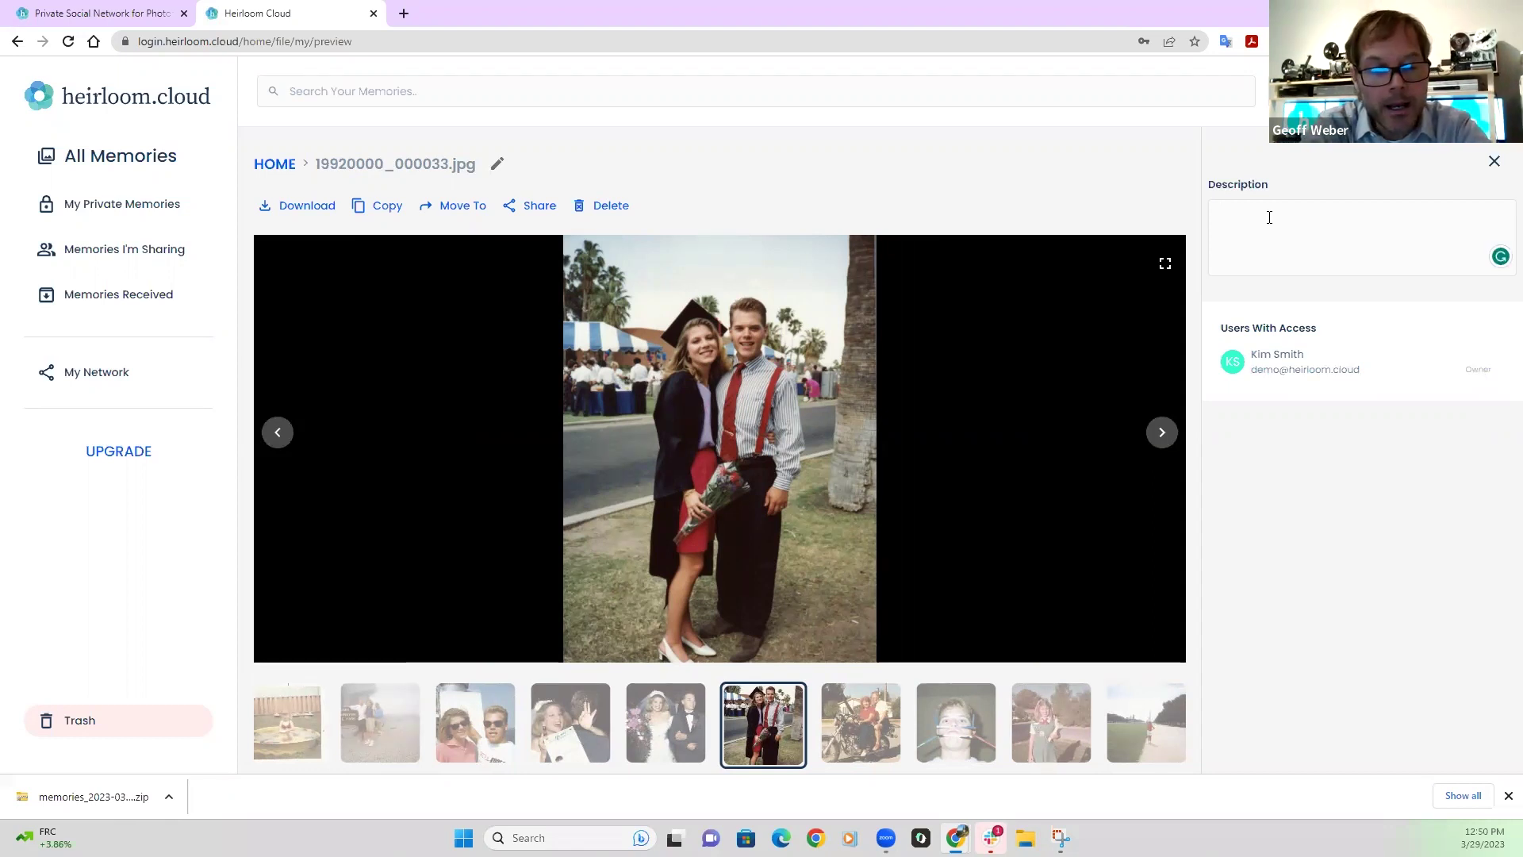
type("Uin")
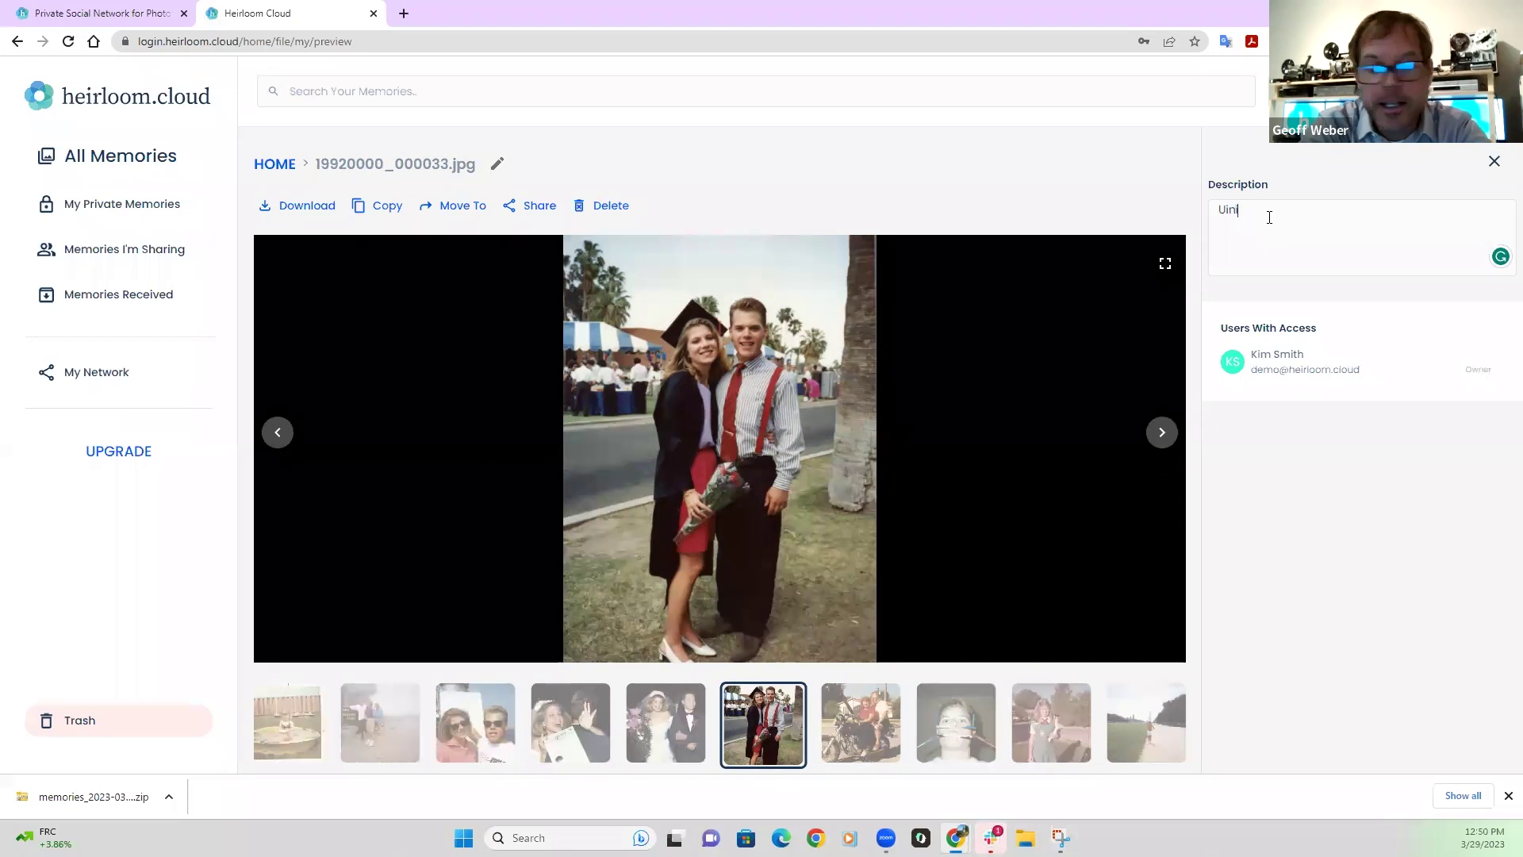
key("BackSpace")
key("BackSpace")
key("BackSpace")
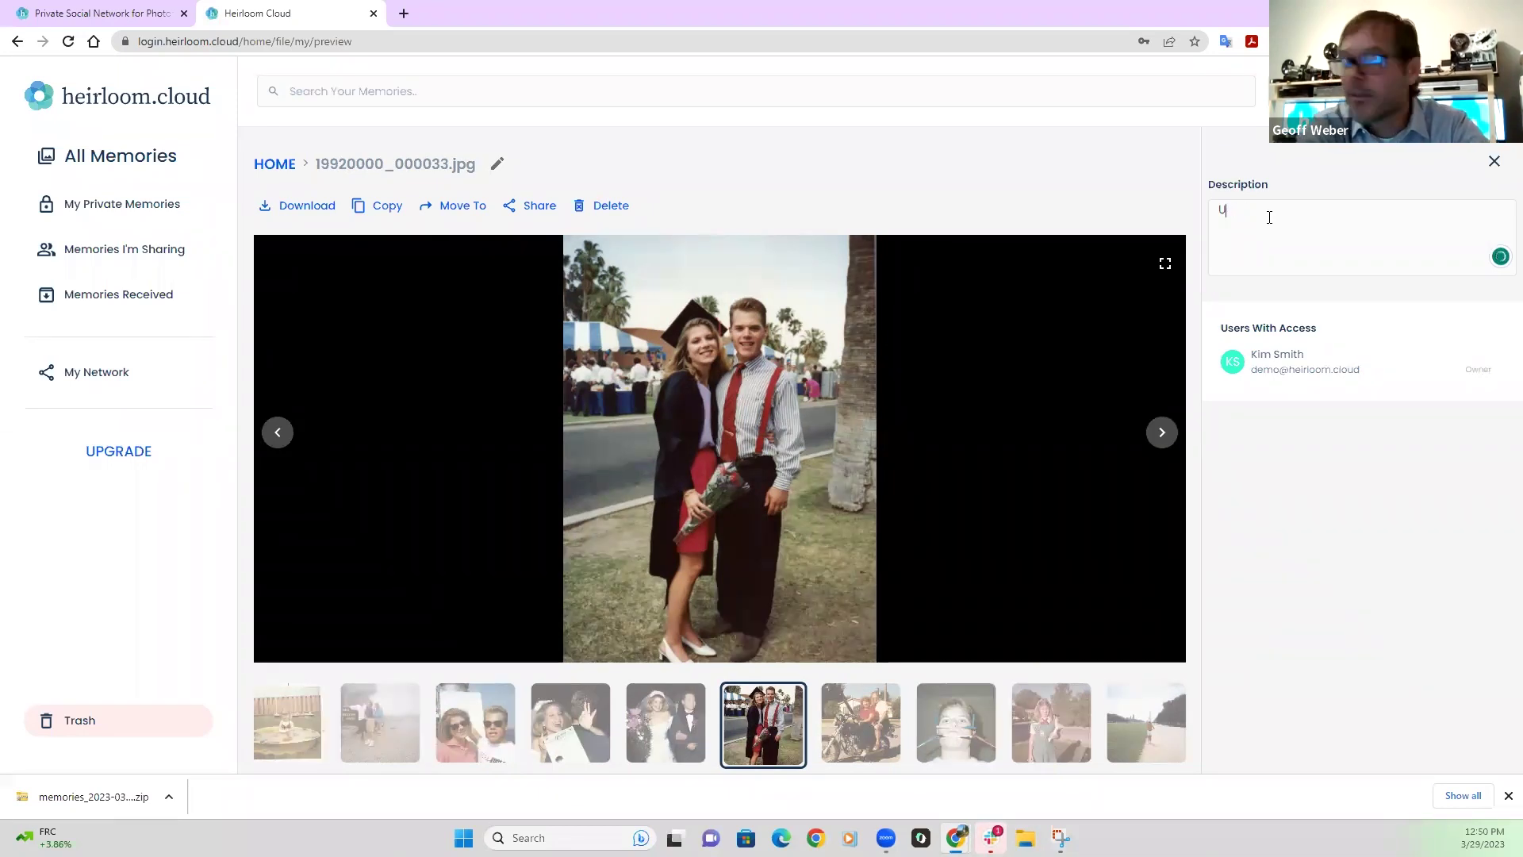
type("nic of ")
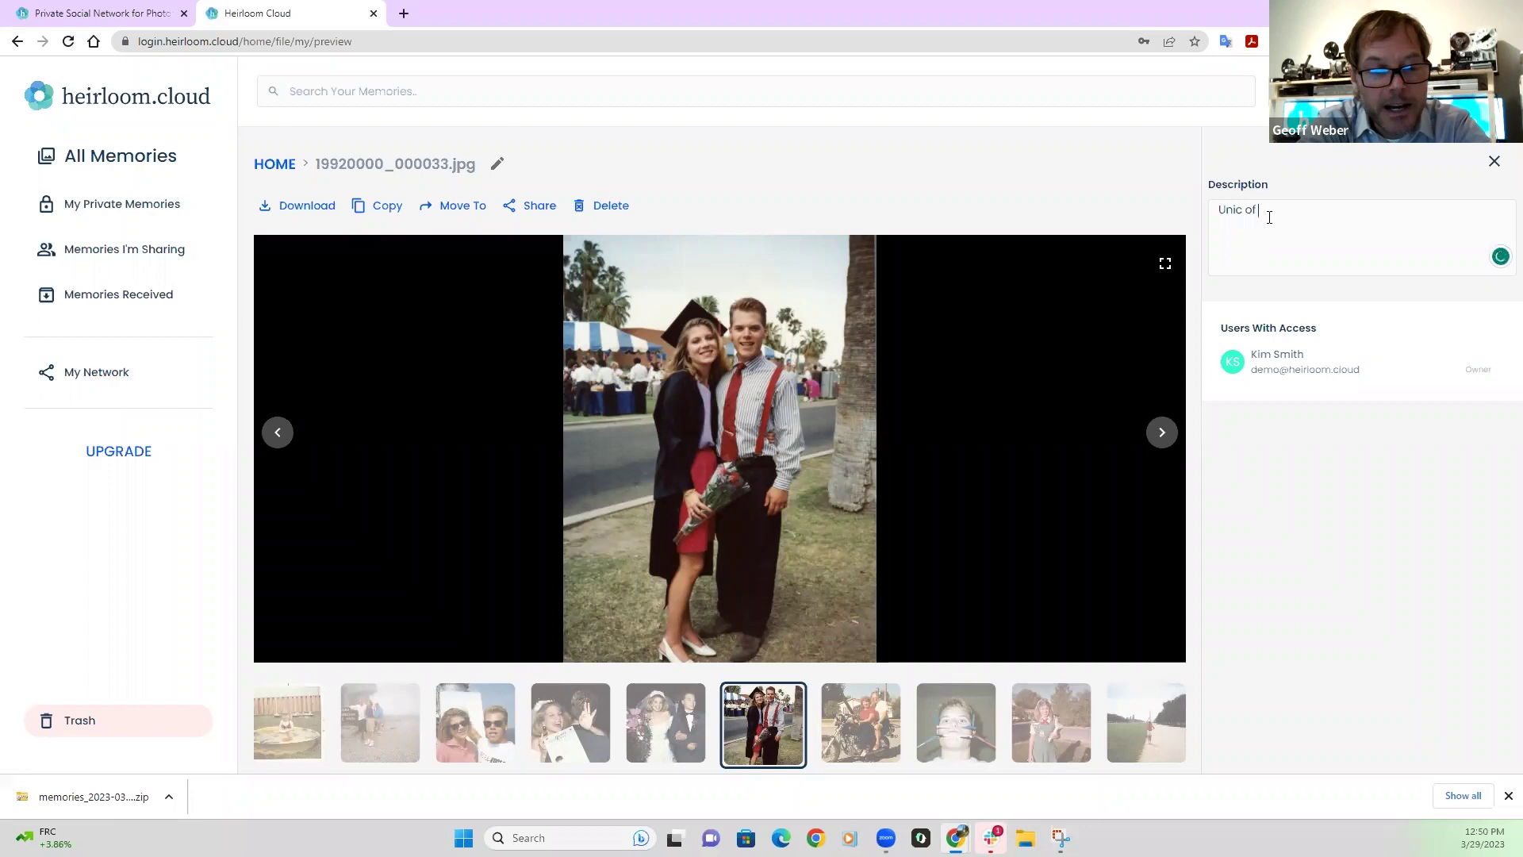
type("Ariz")
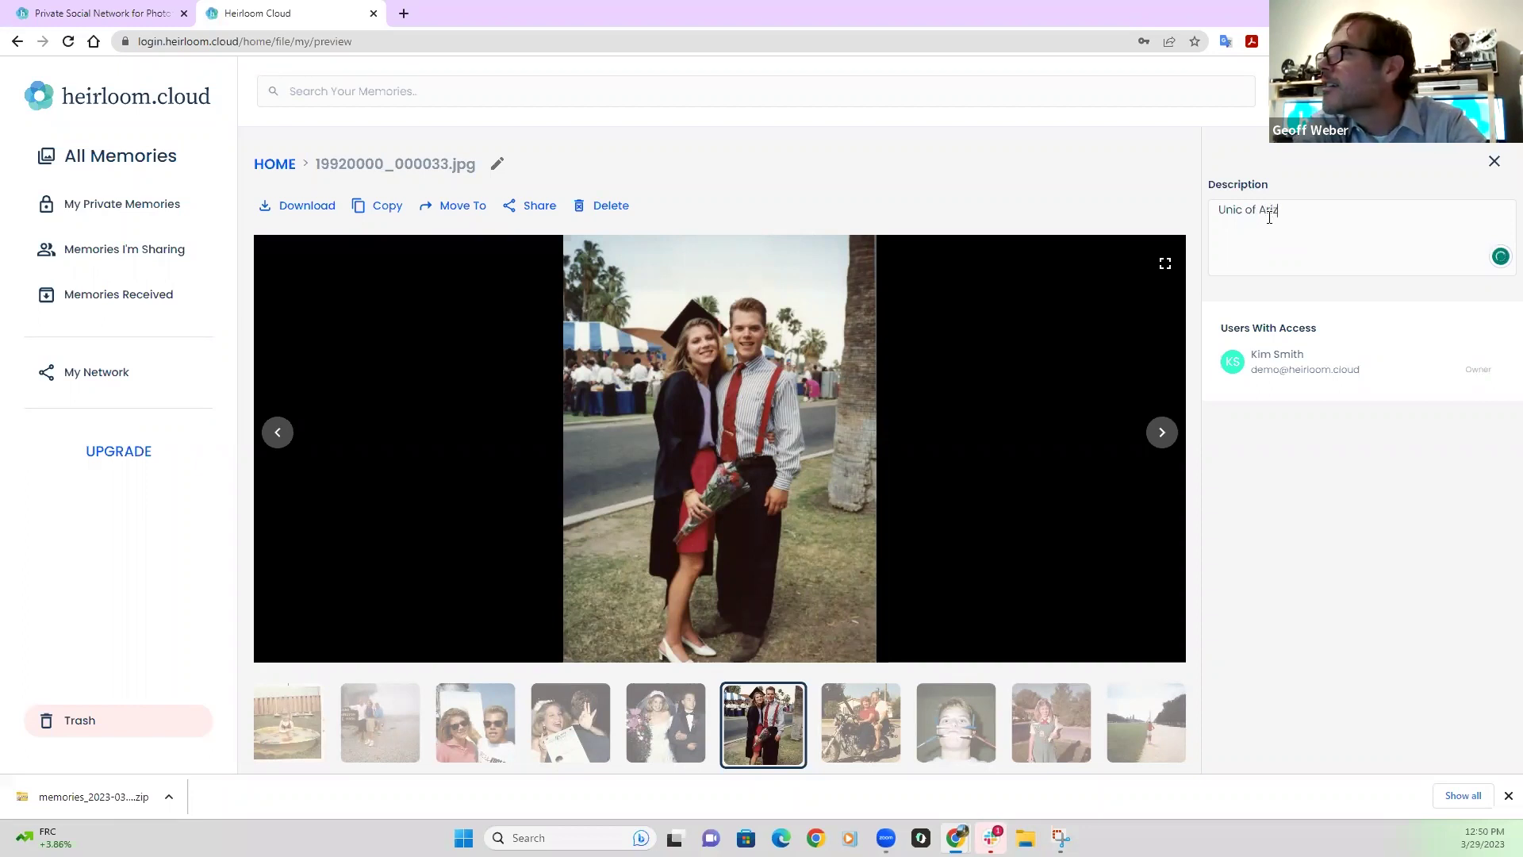
type("ona 1992")
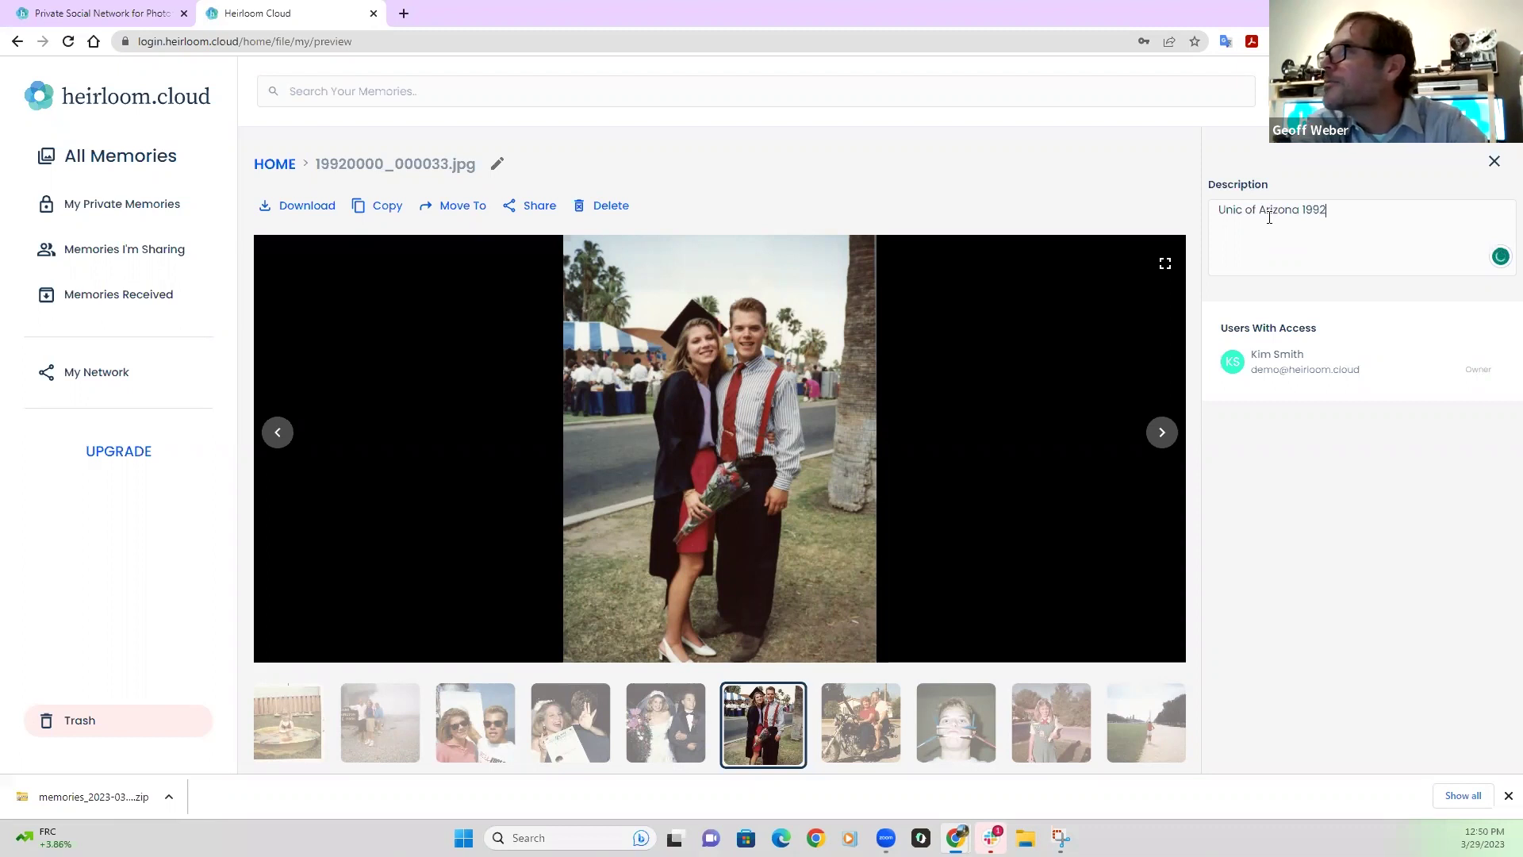
left_click(1494, 165)
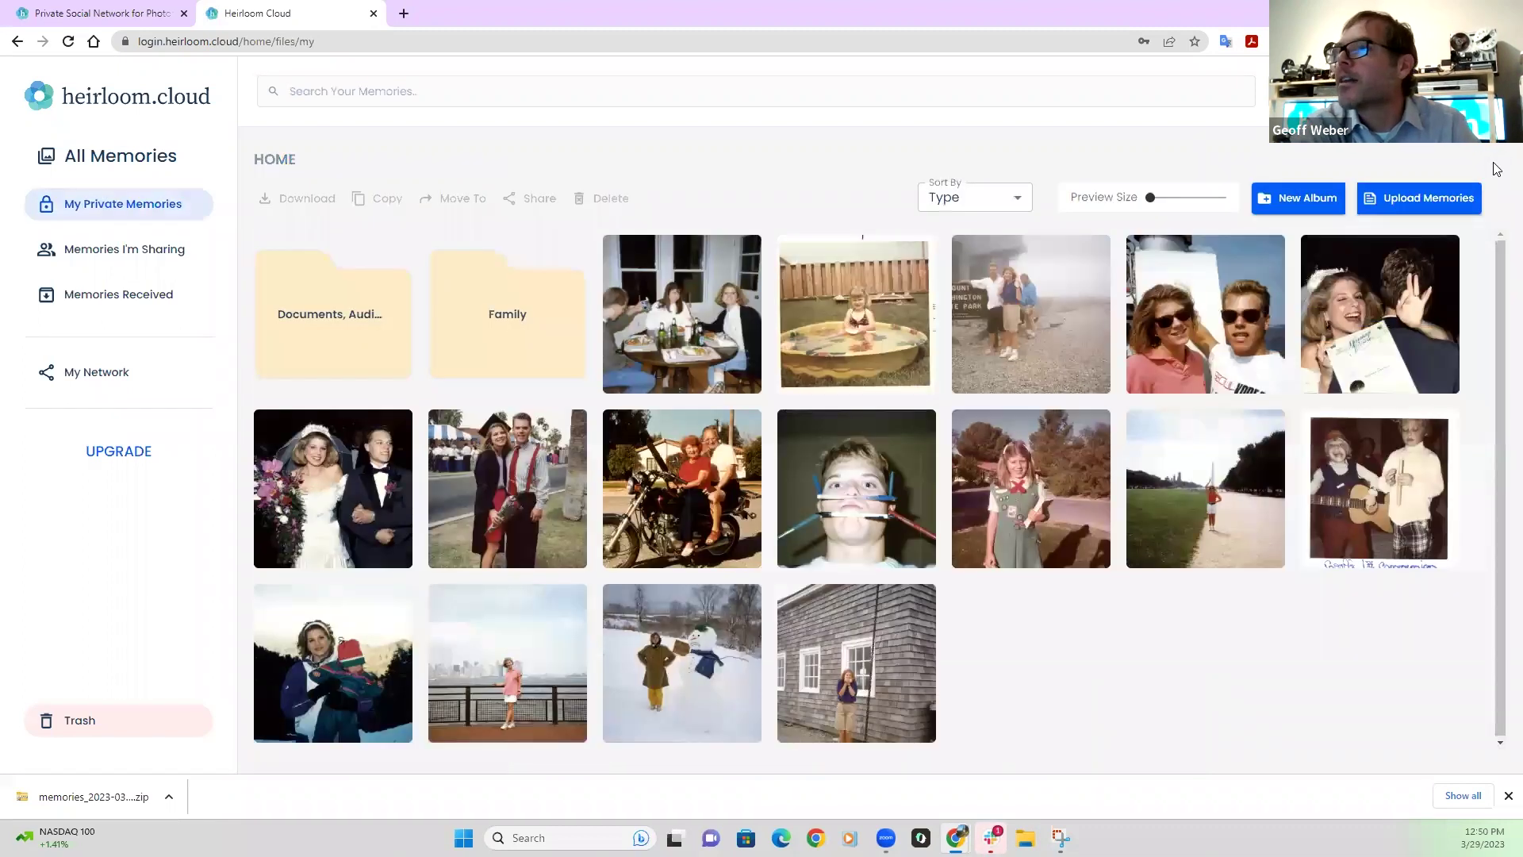
- Search the private memories for "1992" and clear the search
left_click(370, 92)
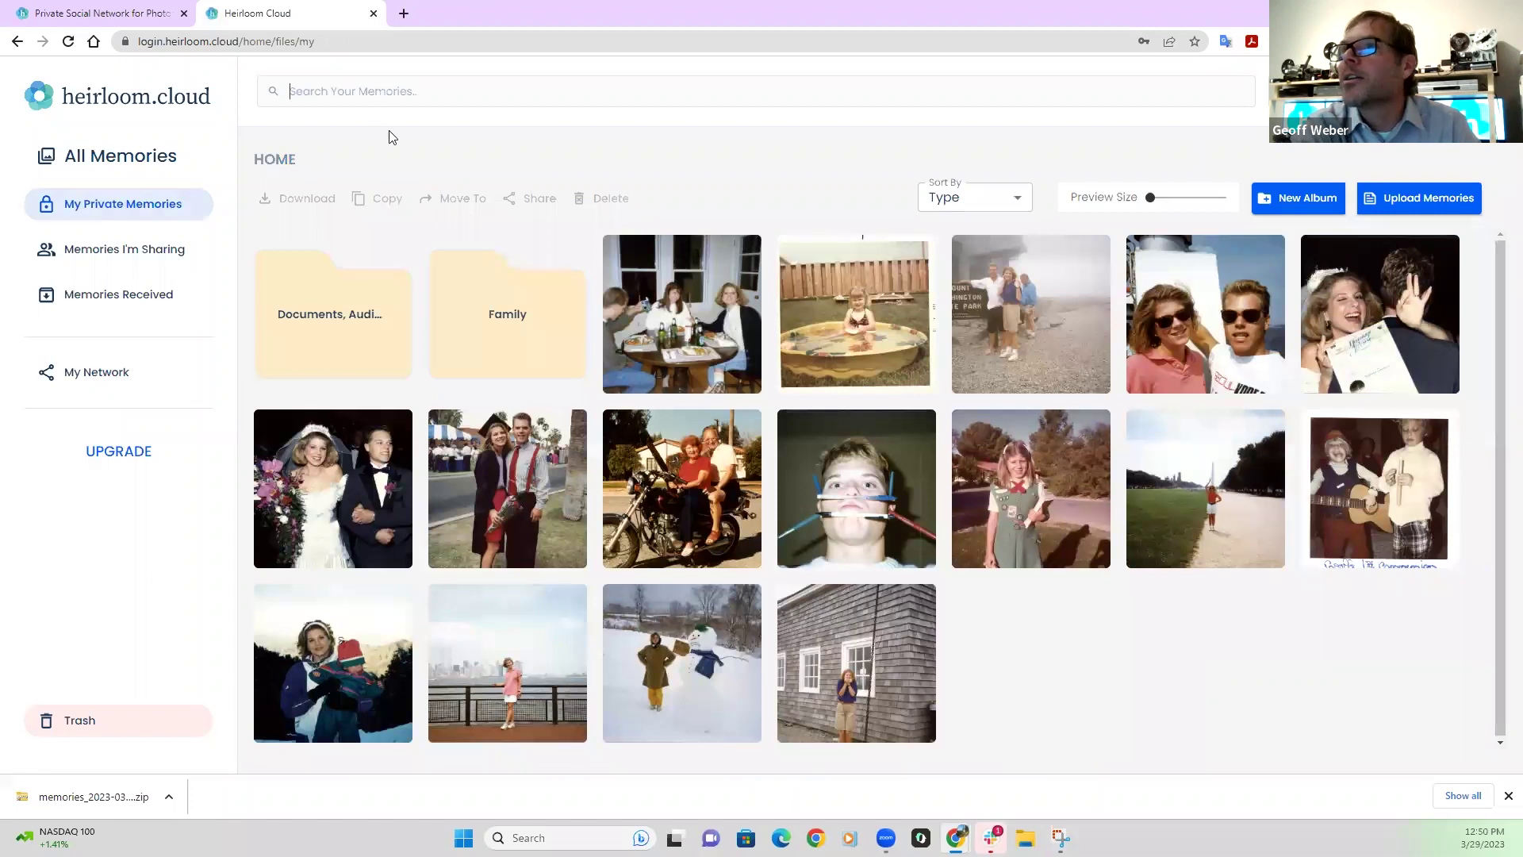
type("1992")
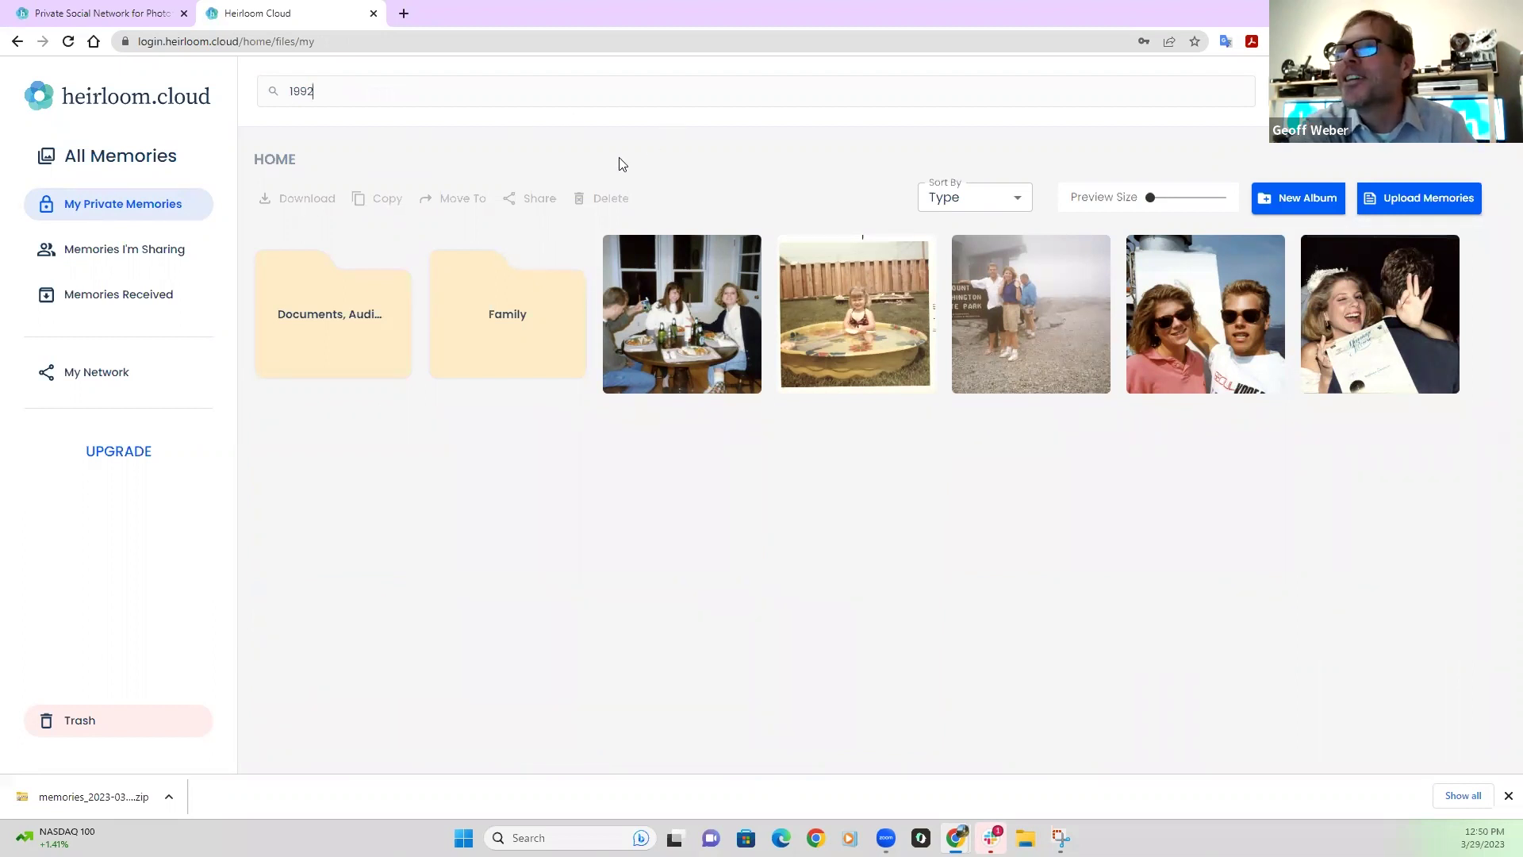
key("BackSpace")
key("BackSpace")
key("BackSpace")
key("BackSpace")
- Search the private memories for "unic" and "Univ" and clear the search
type("unic")
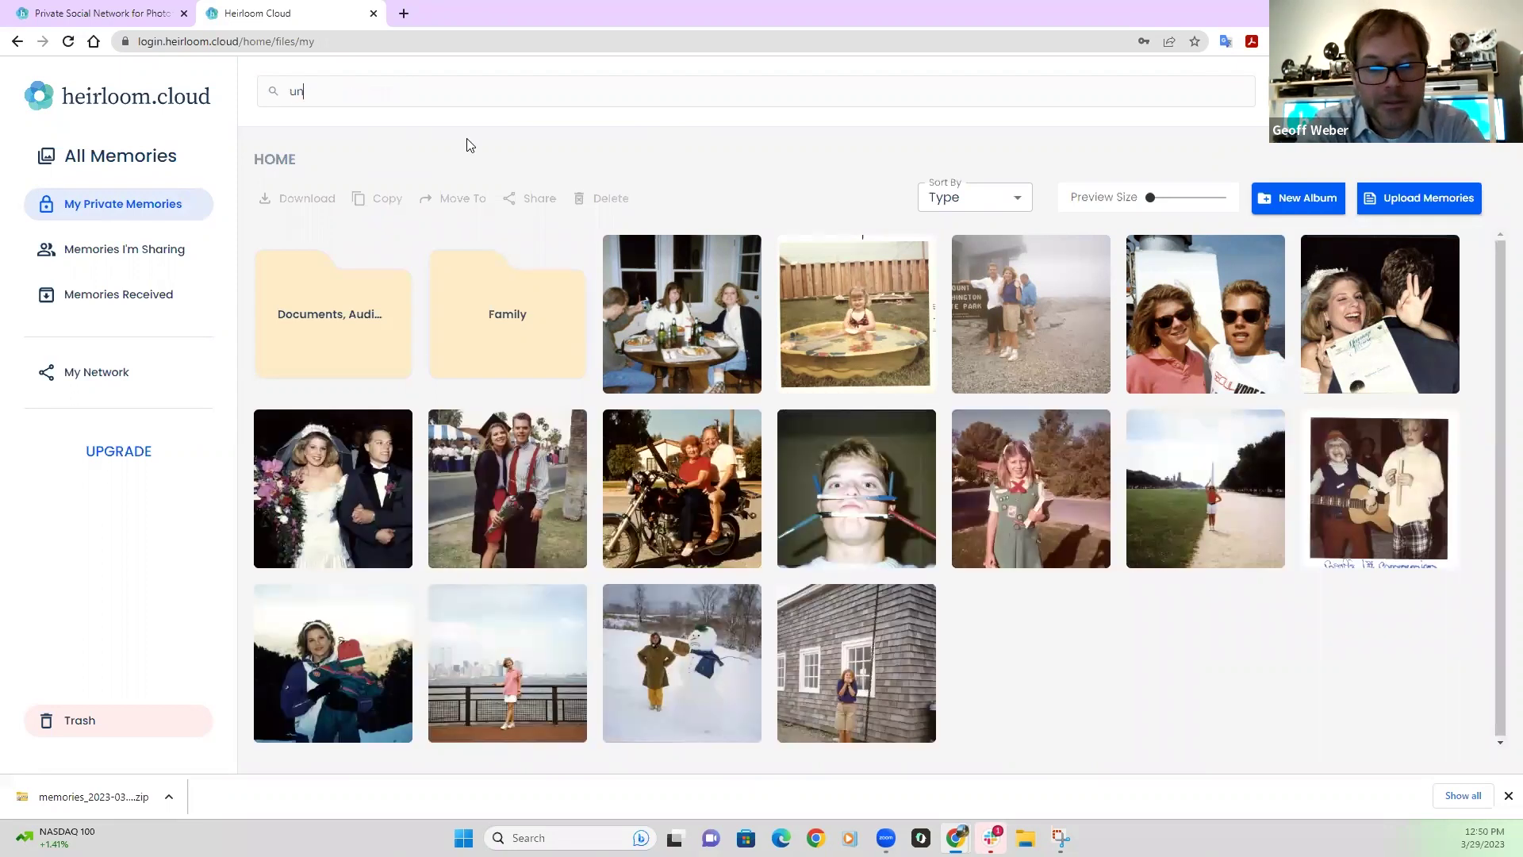
key("BackSpace")
key("BackSpace")
key("BackSpace")
type("Univ")
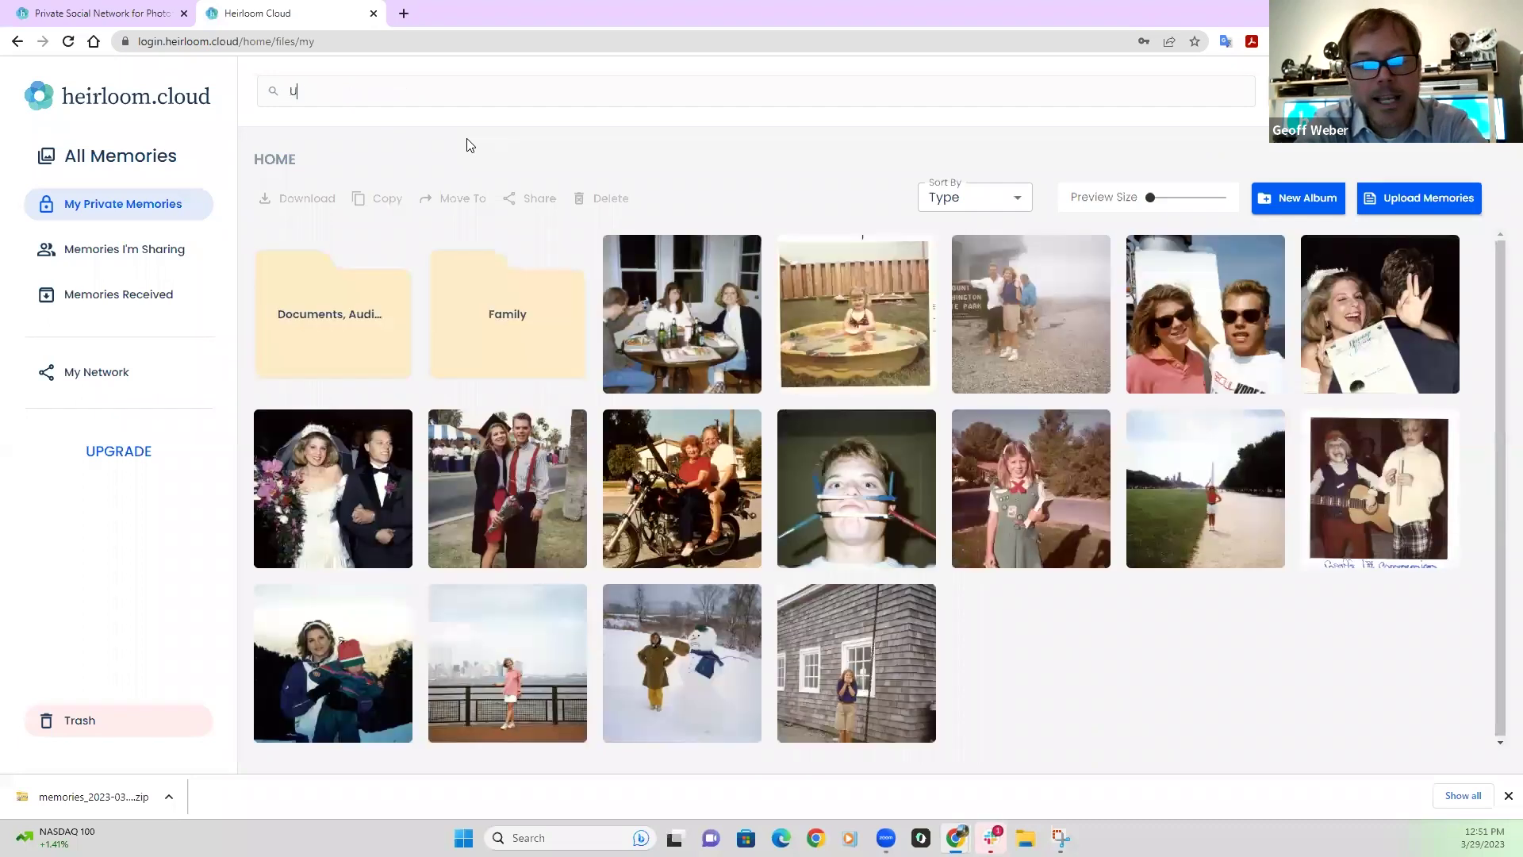
key("BackSpace")
key("BackSpace")
key("BackSpace")
key("BackSpace")
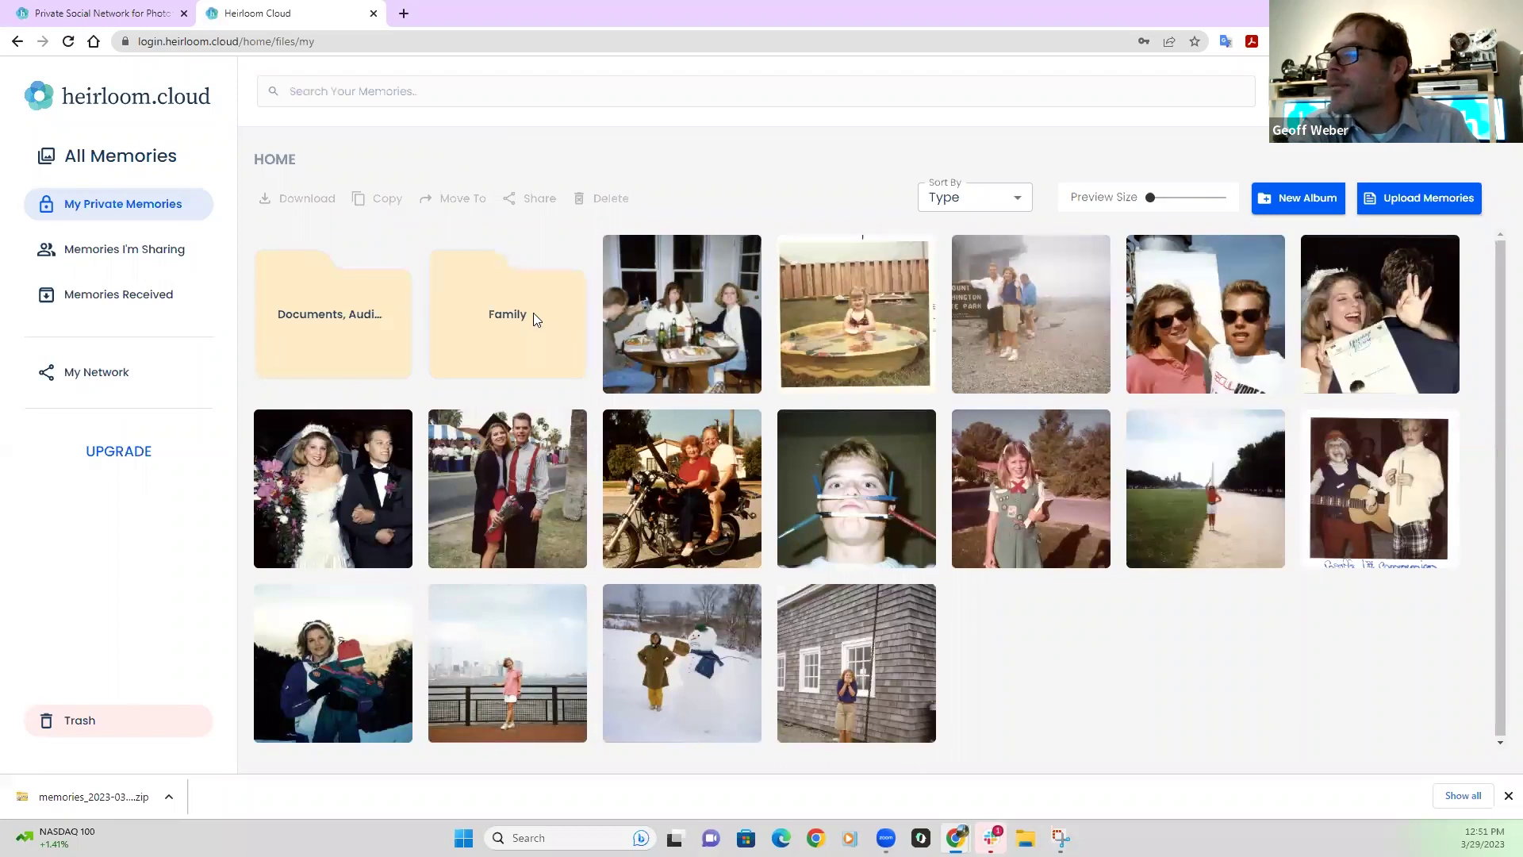
- Correct the graduation photo's description to read "Univ of Arizona 1992" and close its preview
left_click(482, 474)
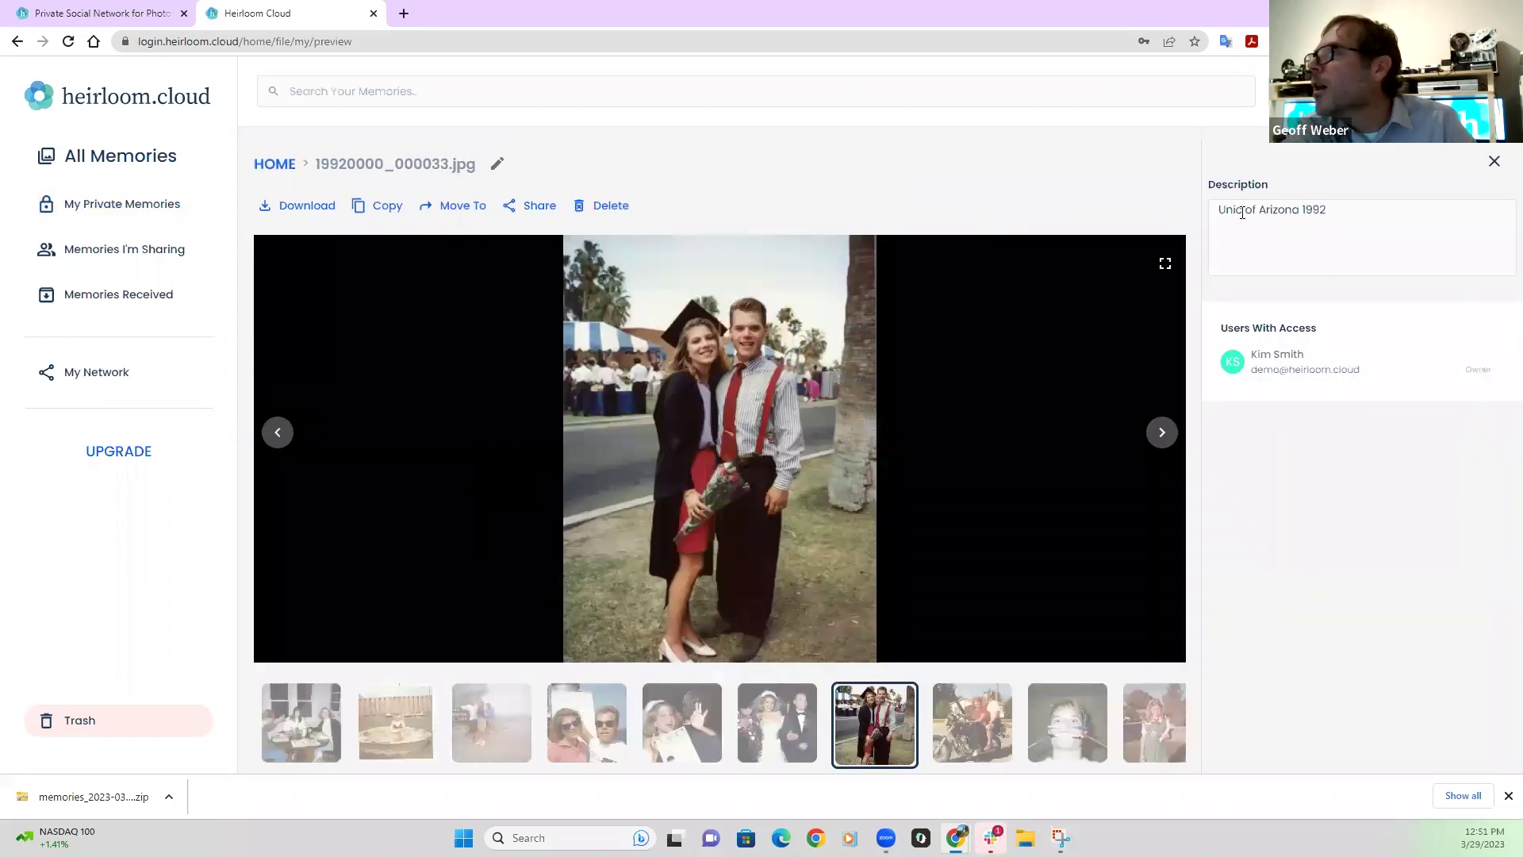
left_click(1246, 216)
key("BackSpace")
key("BackSpace")
type("v")
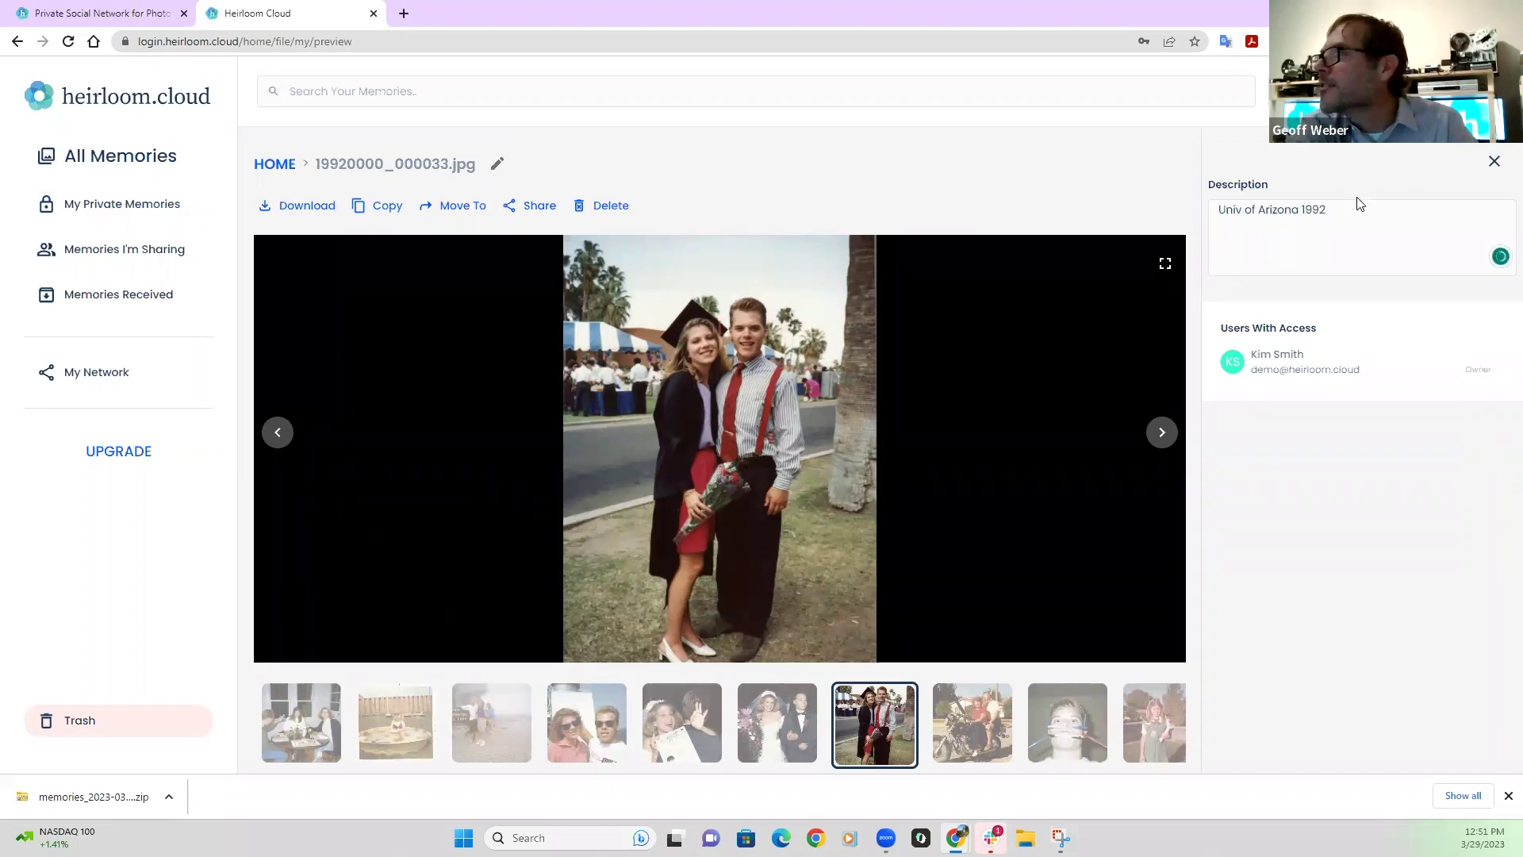
left_click(1495, 161)
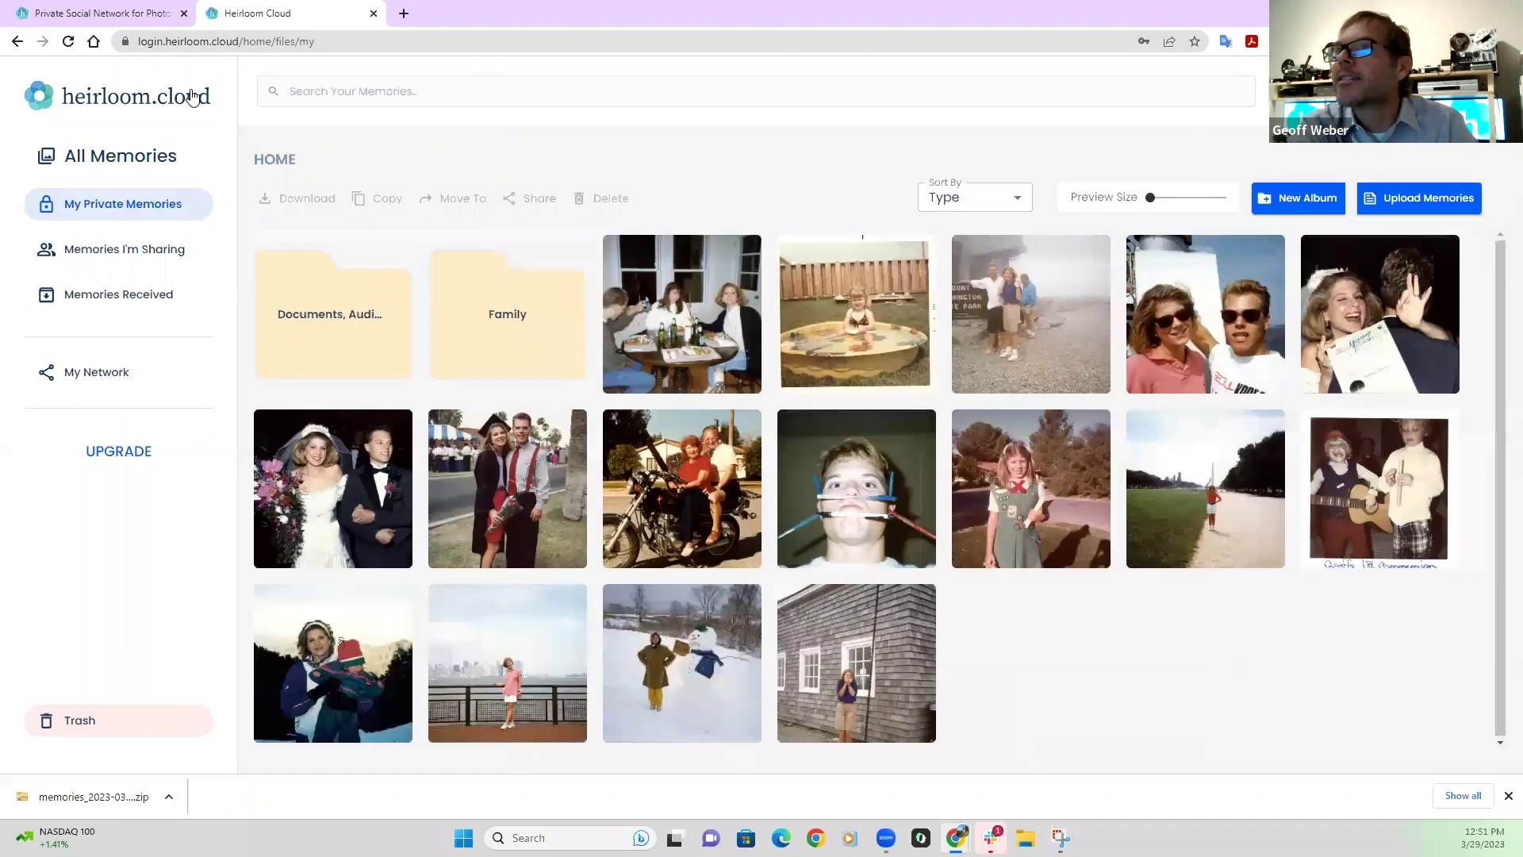
- Search the private memories for "Univ", clear the search, and check the saved description of the graduation photo 19920000_000033.jpg
type("Univ")
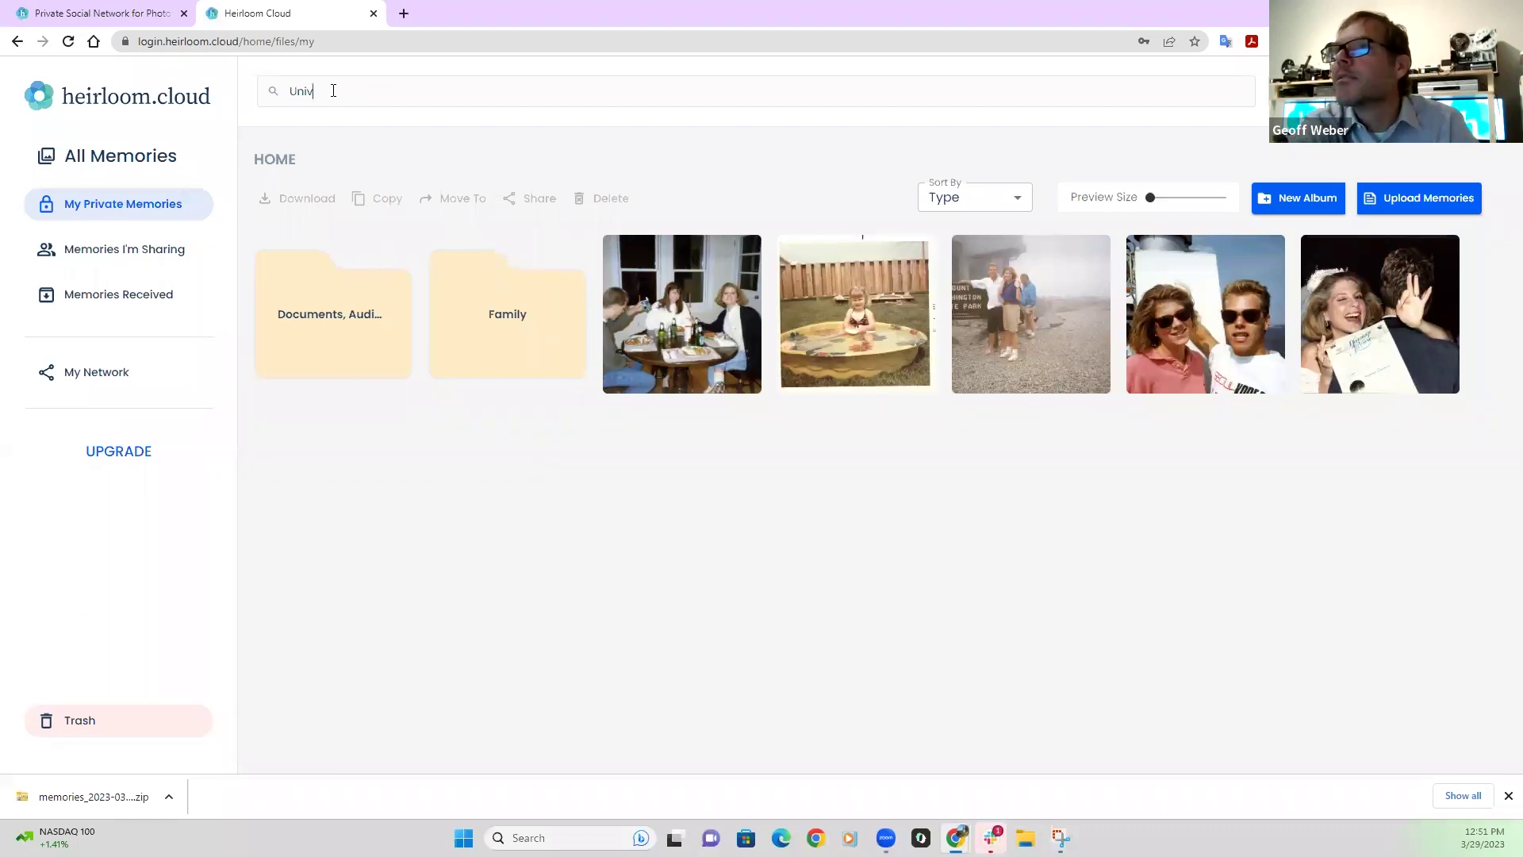
key("BackSpace")
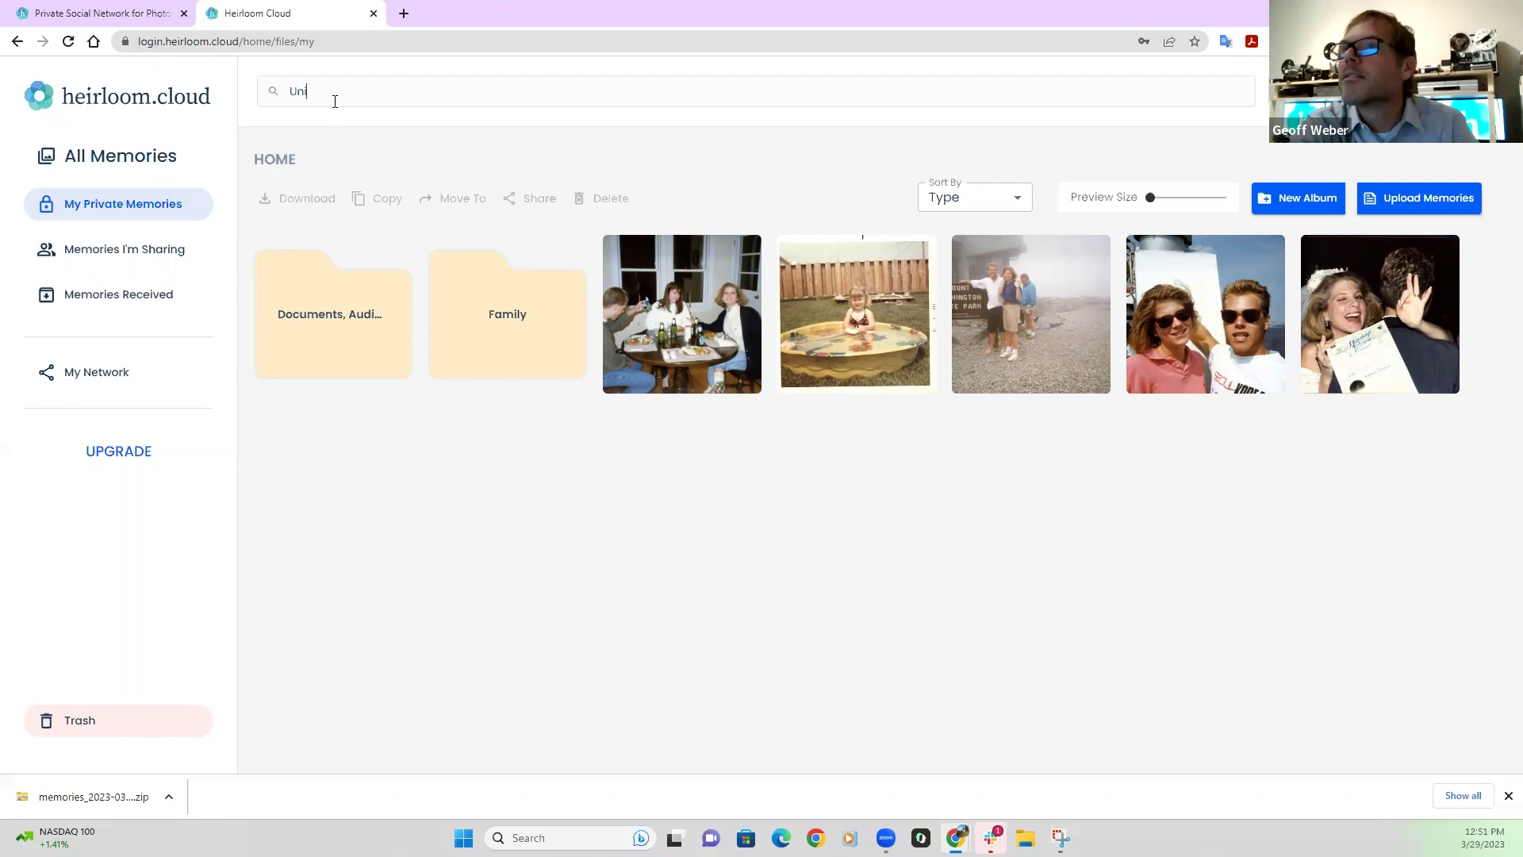
key("BackSpace")
key("BackSpace")
key("BackSpace")
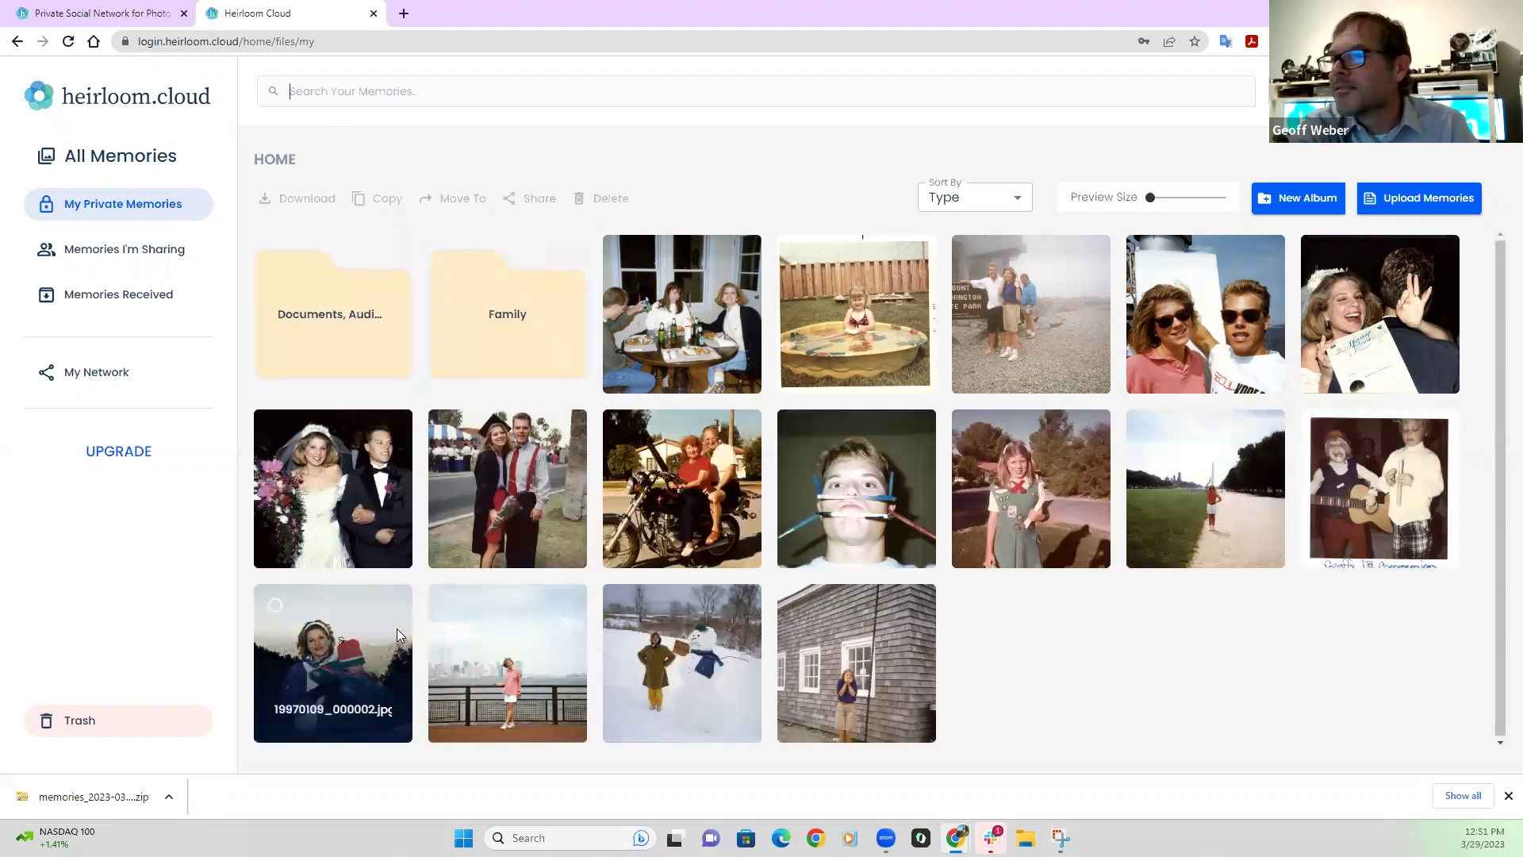
left_click(544, 466)
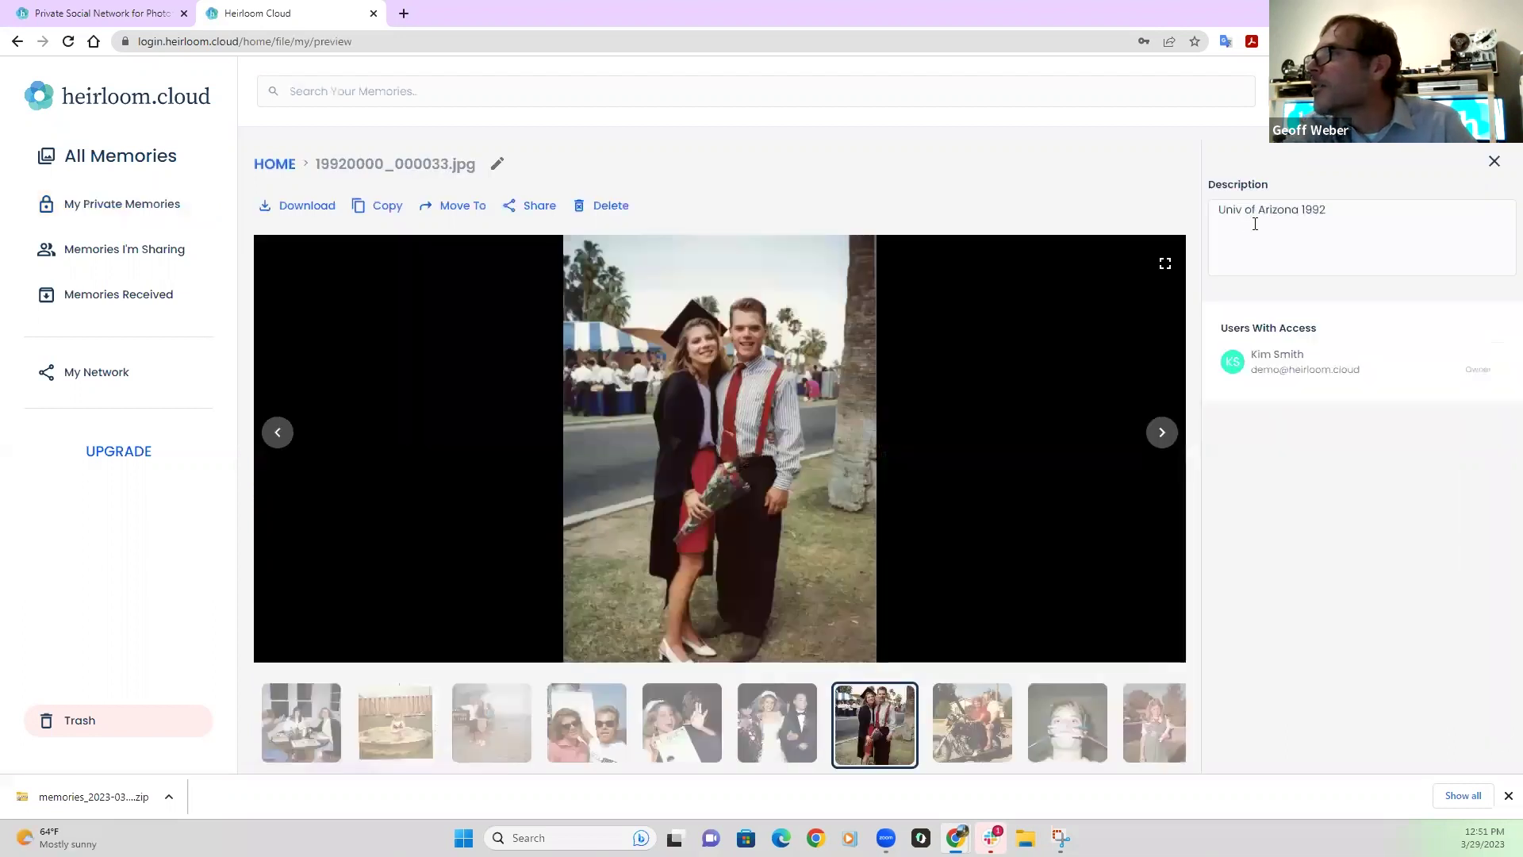
left_click(269, 164)
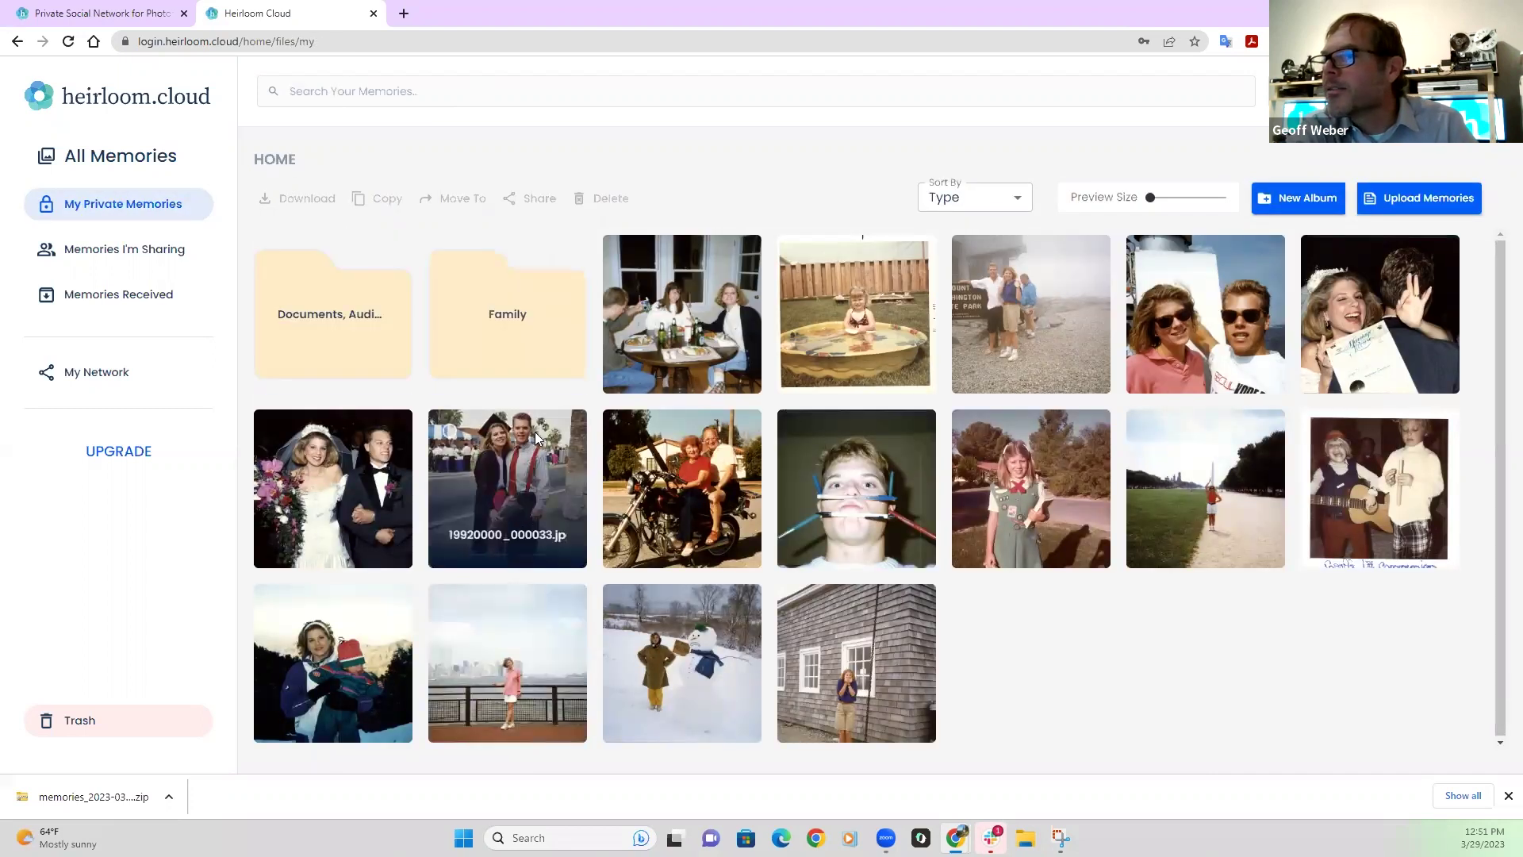
- Repeat the search for "Univ", check the Family album and the home level for matches, and clear the search
left_click(404, 95)
type("Univ")
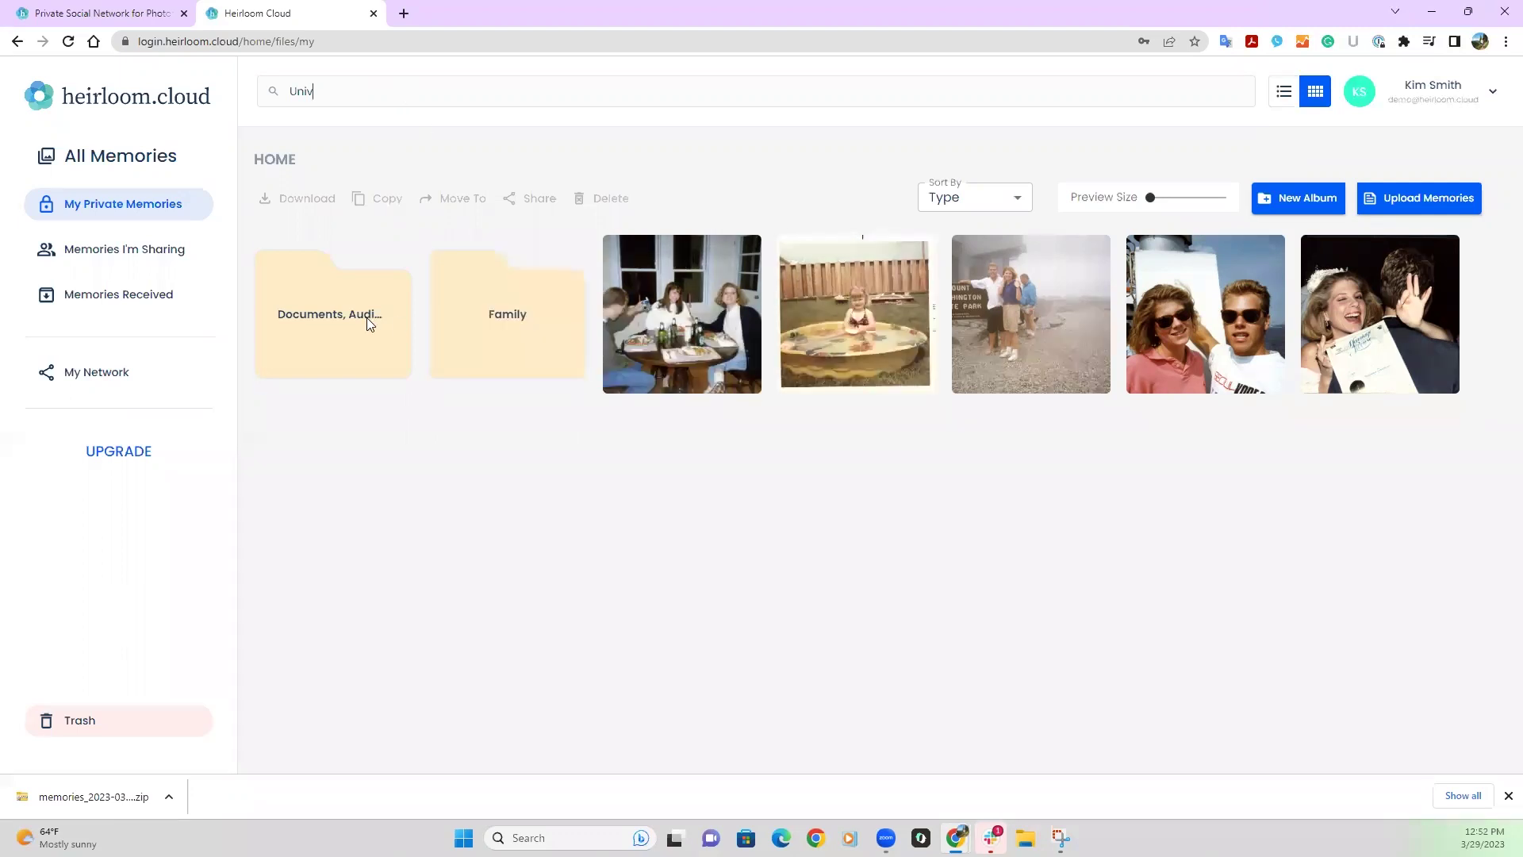
double_click(457, 319)
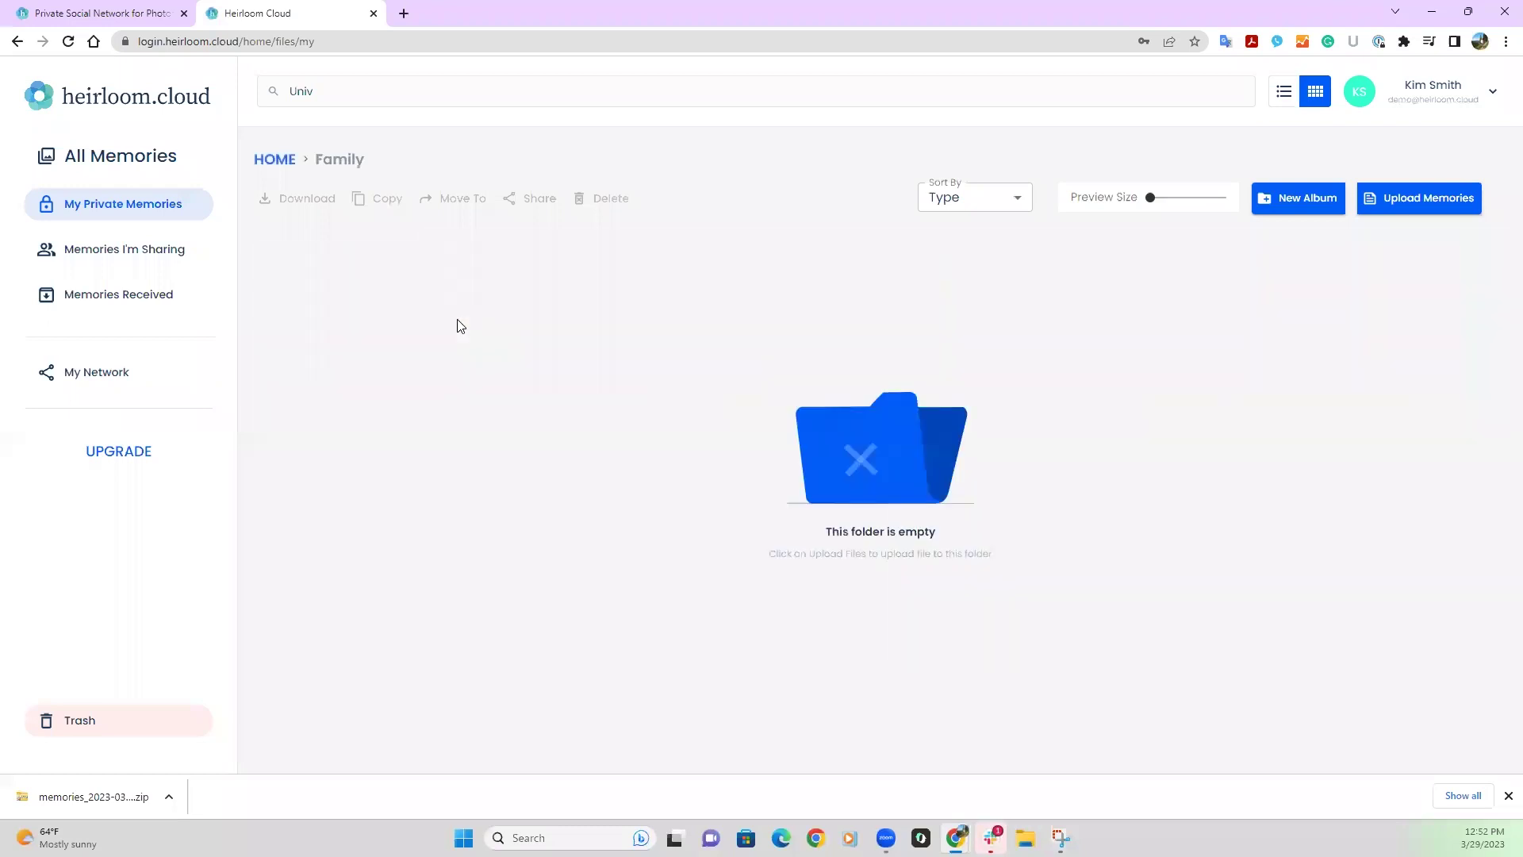
left_click(278, 161)
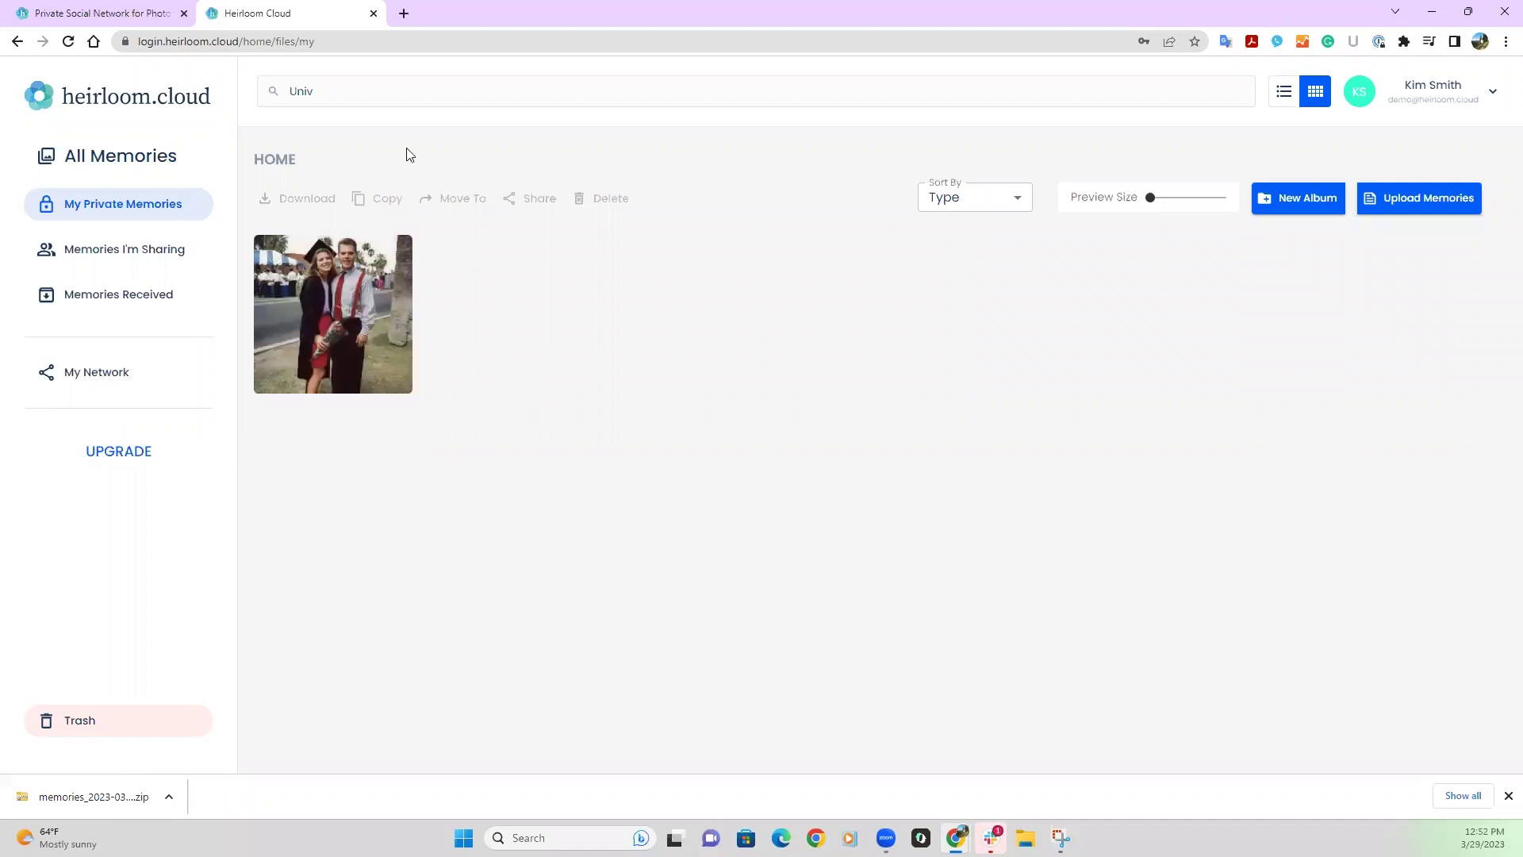
left_click(373, 93)
key("BackSpace")
key("BackSpace")
key("BackSpace")
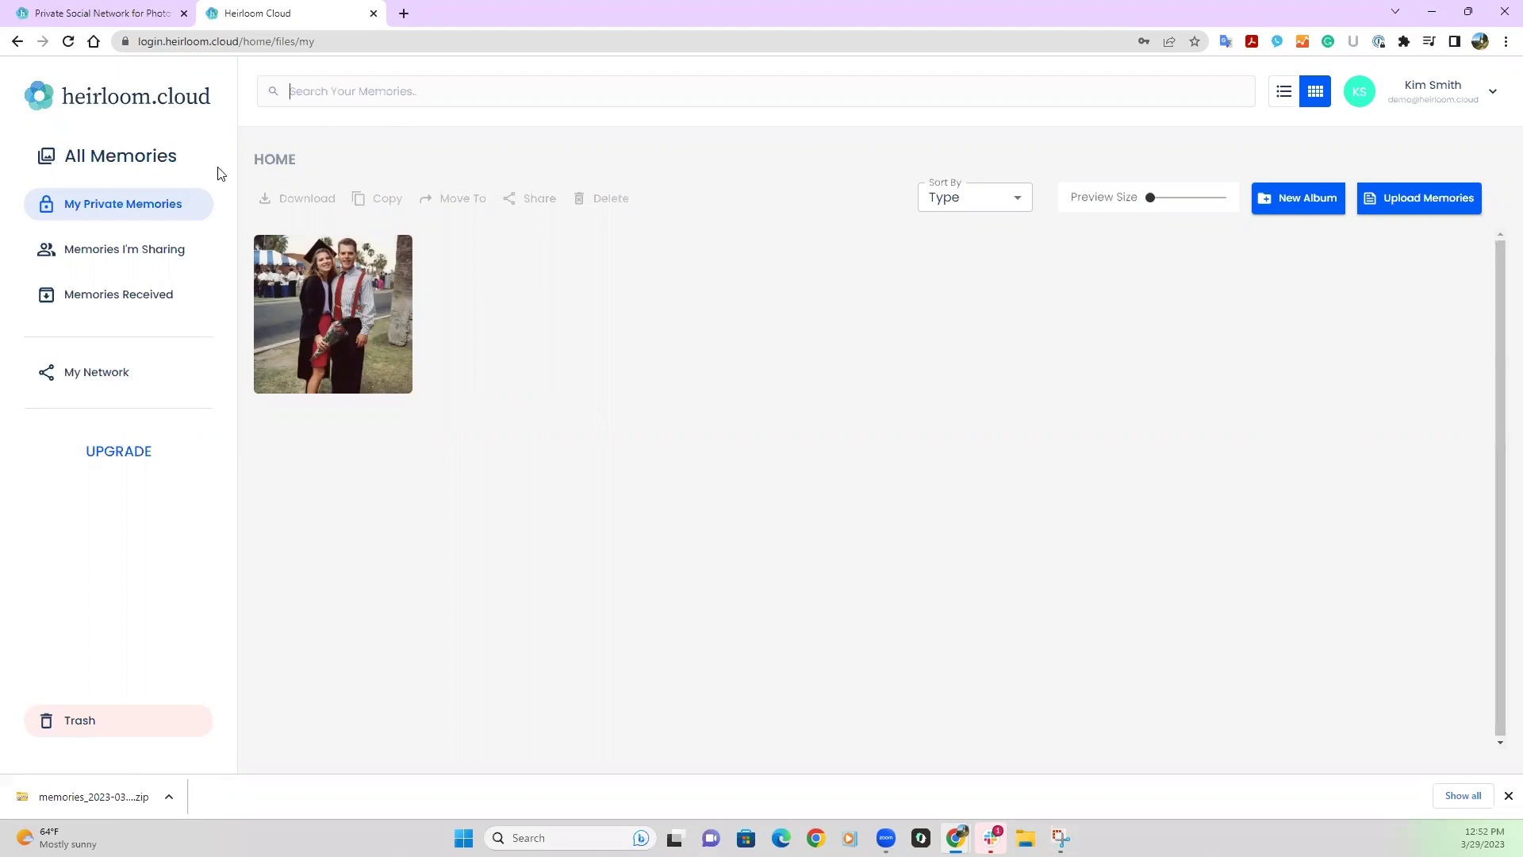
- Look through the collections of shared and received memories, and return to the shared ones
left_click(159, 252)
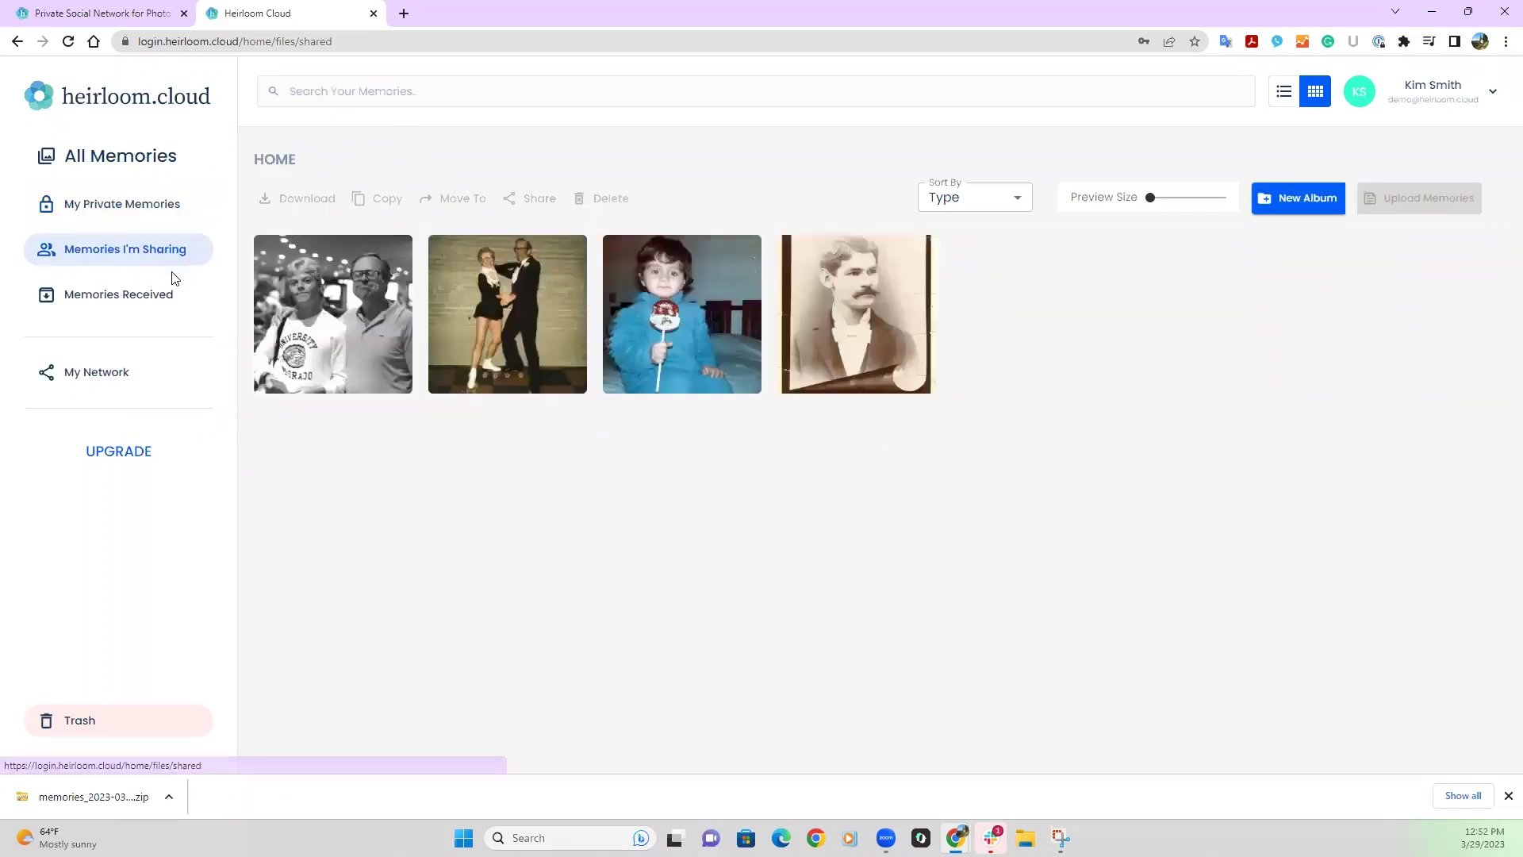
left_click(142, 305)
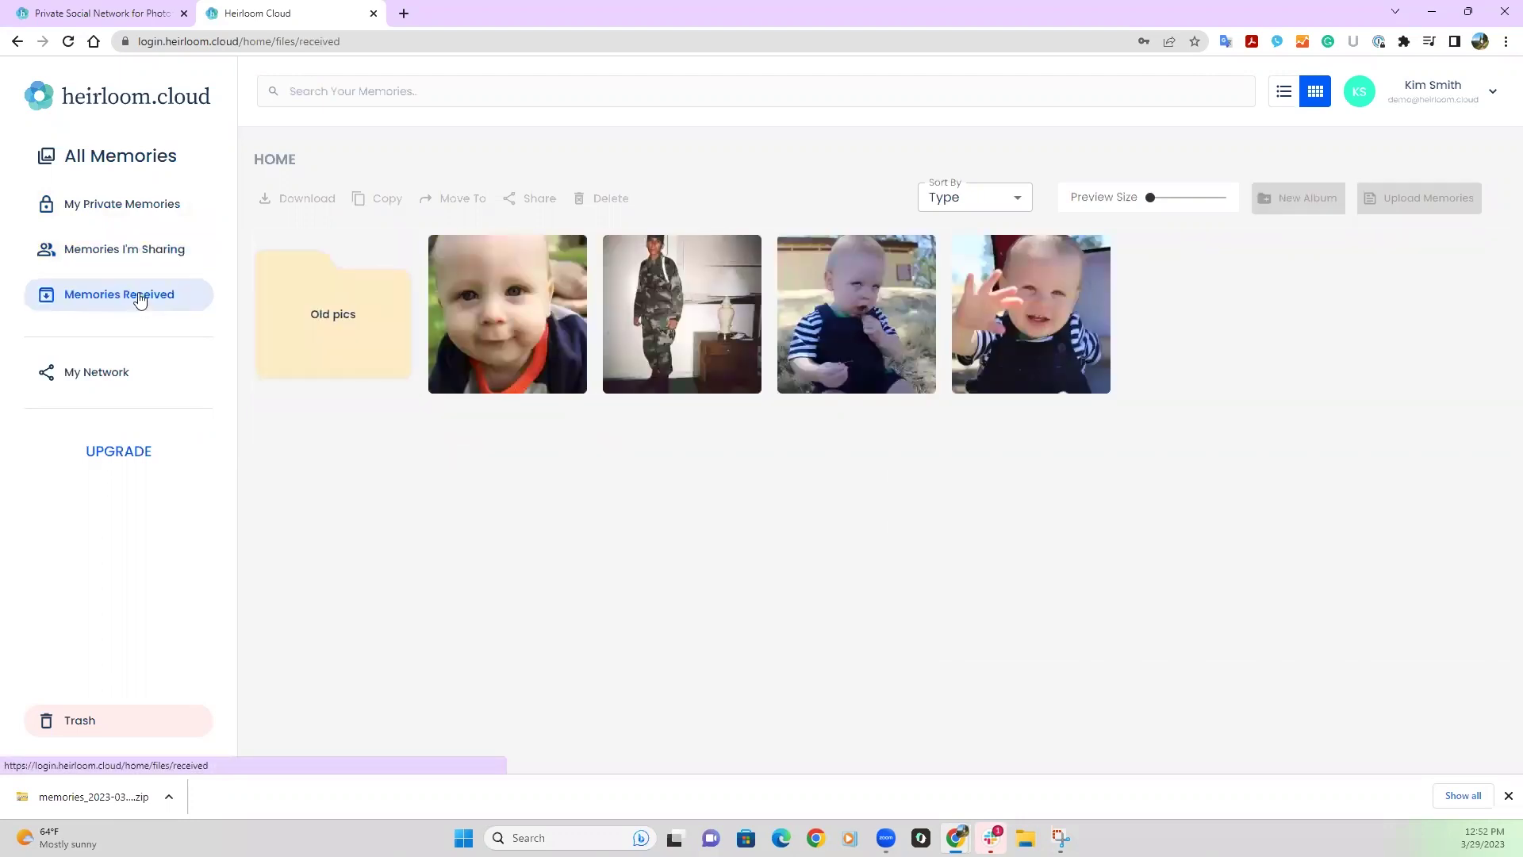
left_click(136, 253)
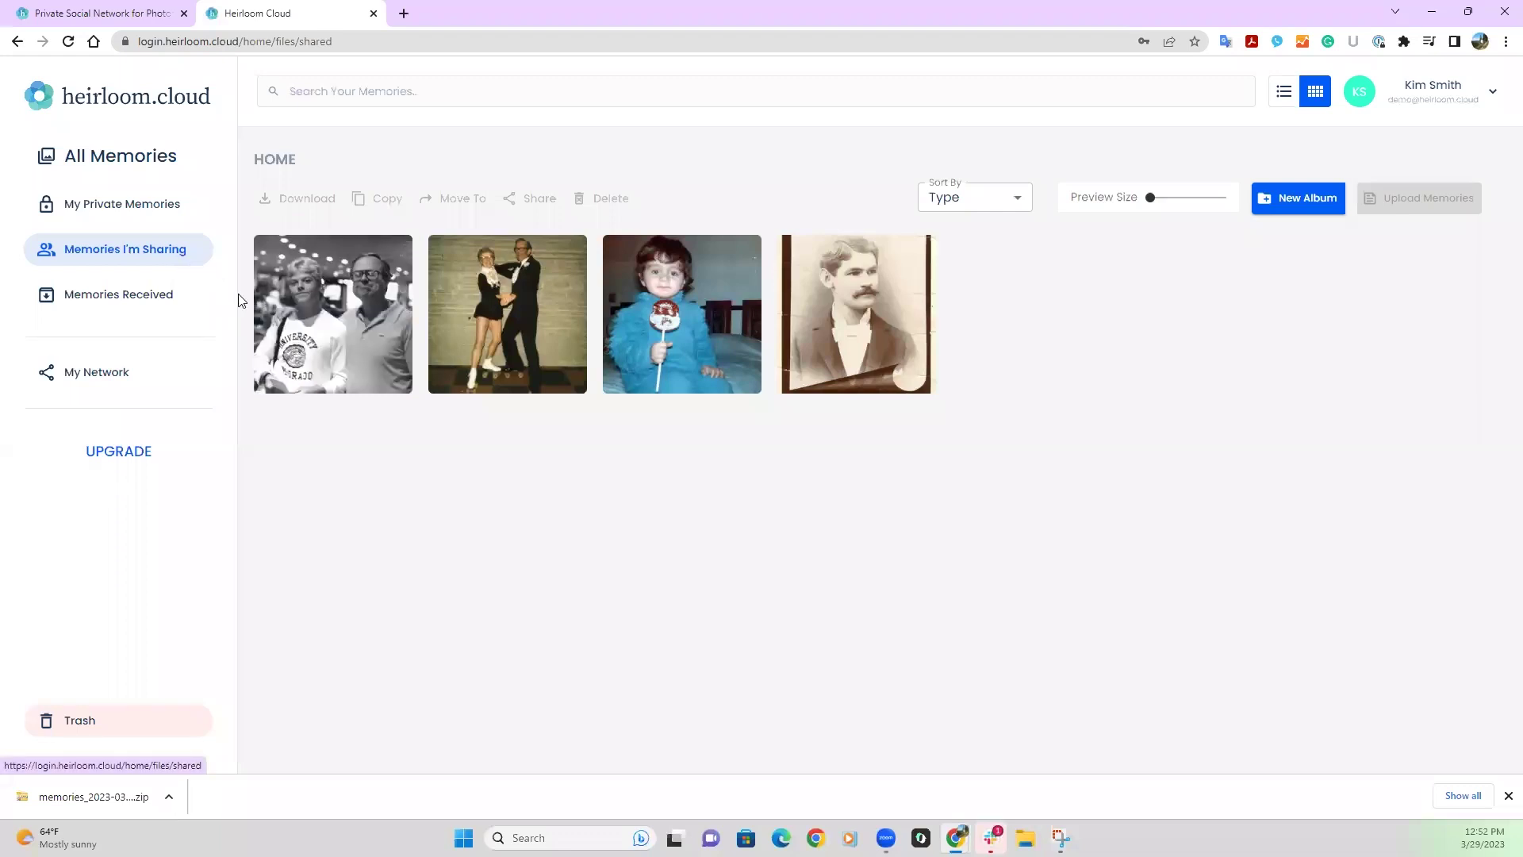
- Enter the description "Colorado" for the shared photo 19860500_000002.jpg and view the neighbouring roller-skating photo 19870300_000001.jpg
left_click(326, 325)
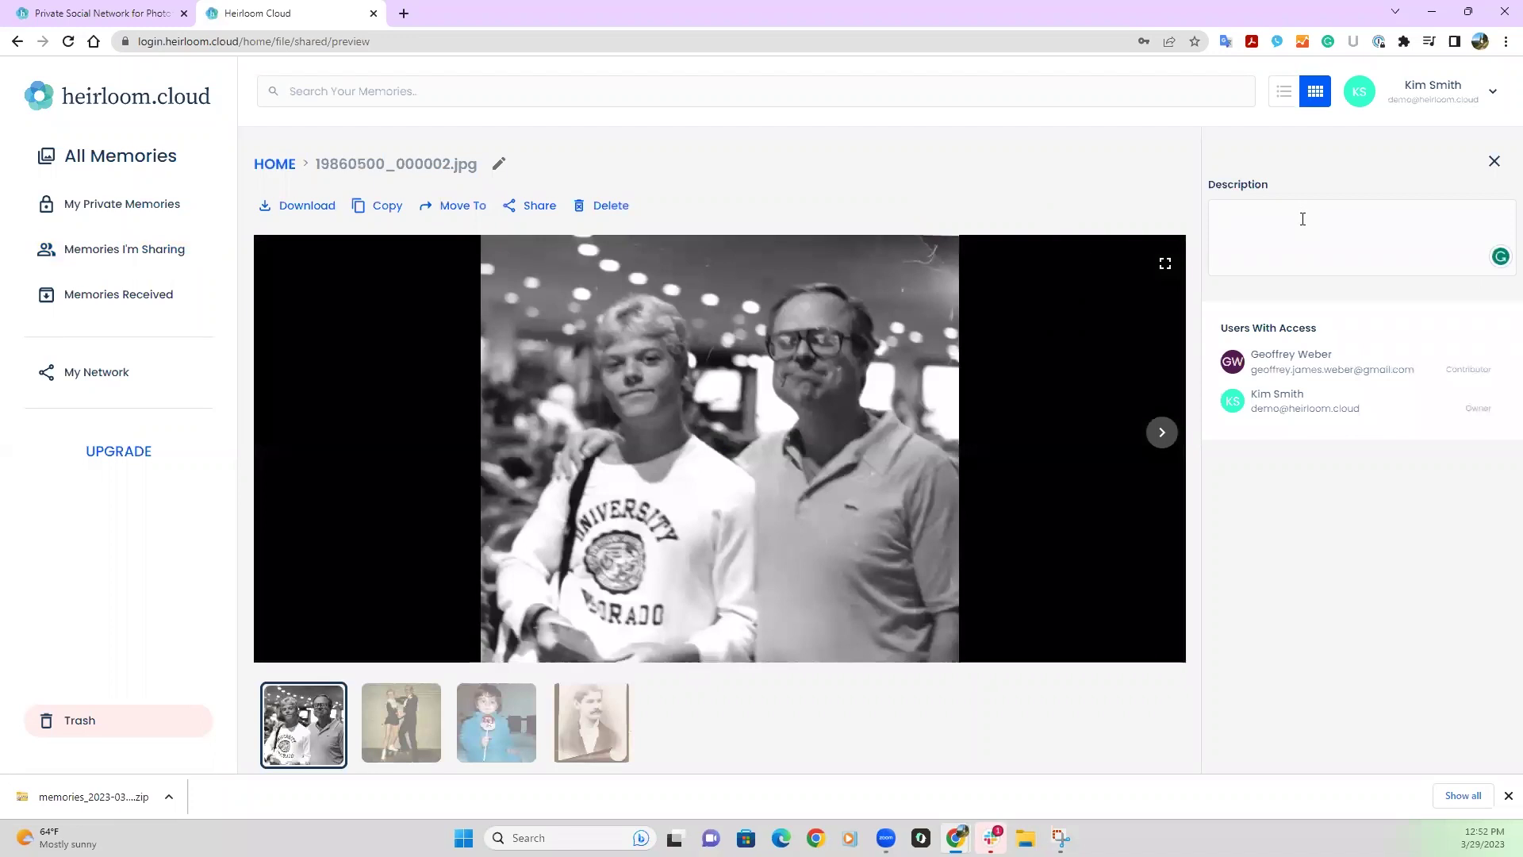
type("Colorado")
left_click(1164, 432)
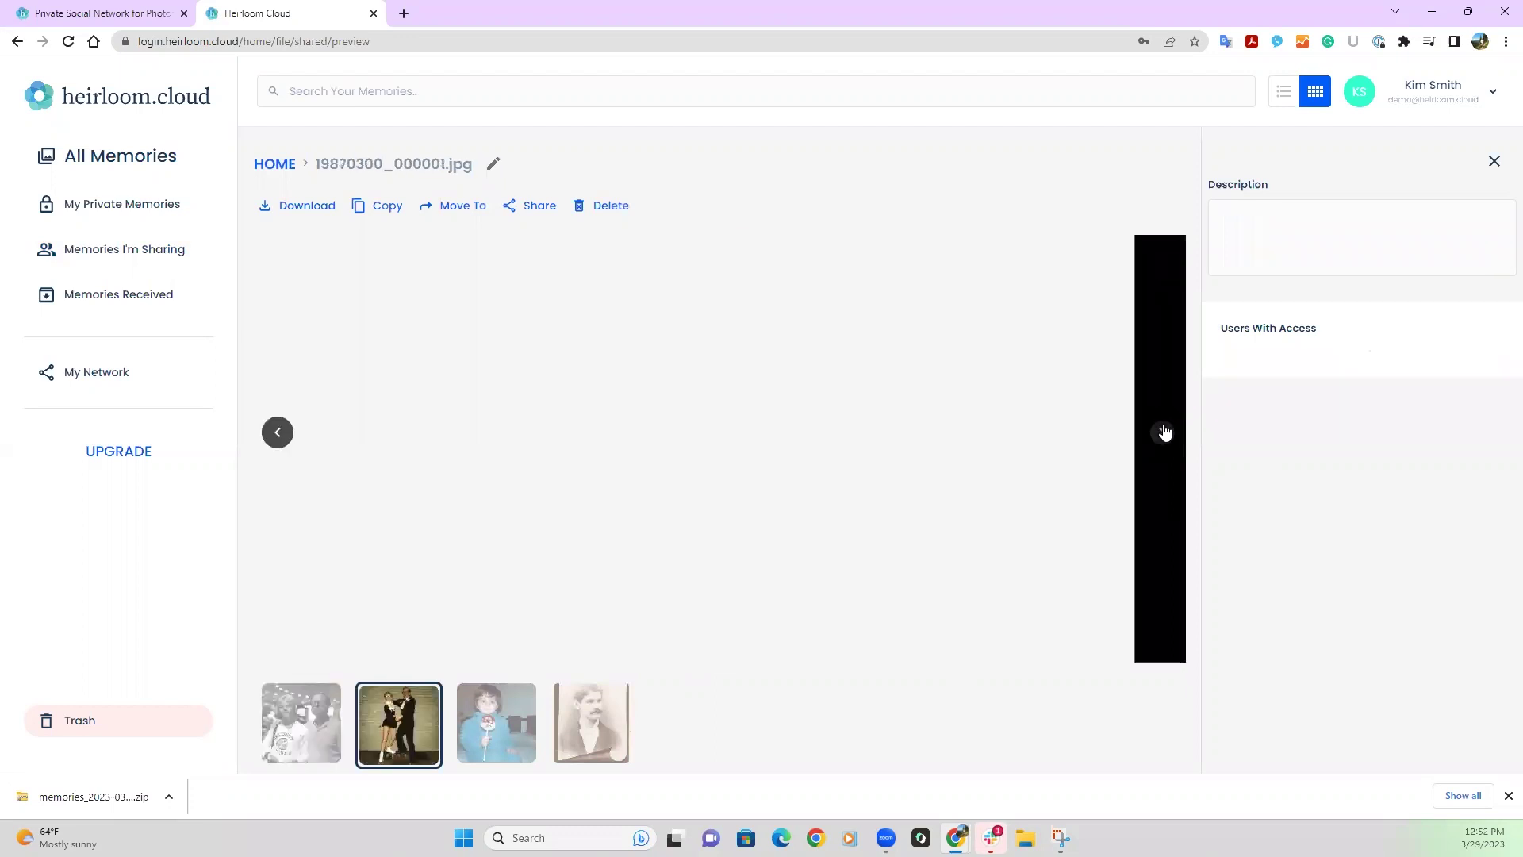
left_click(278, 433)
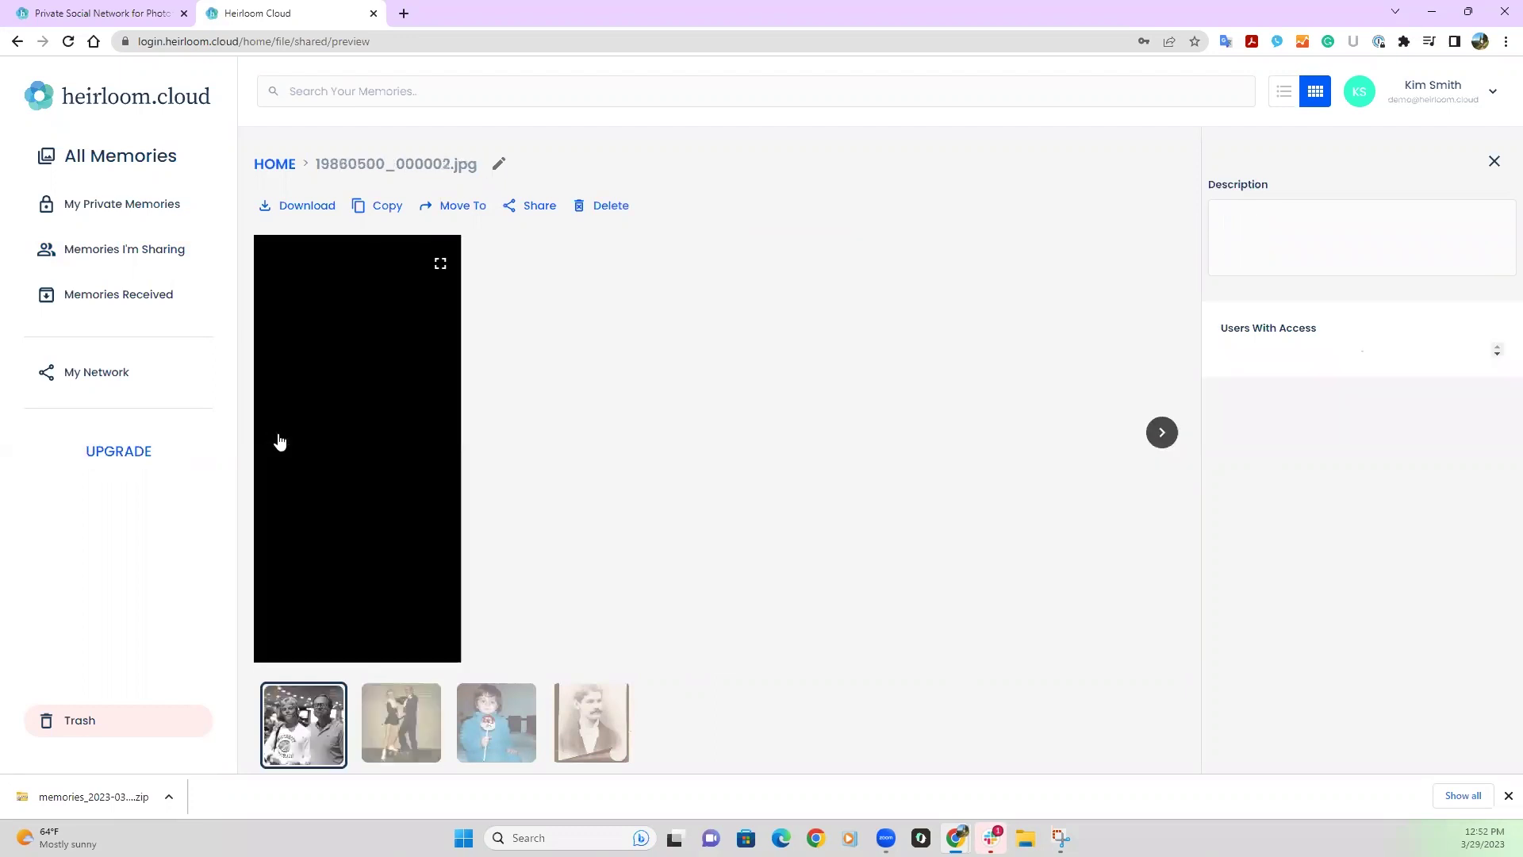
left_click(1159, 438)
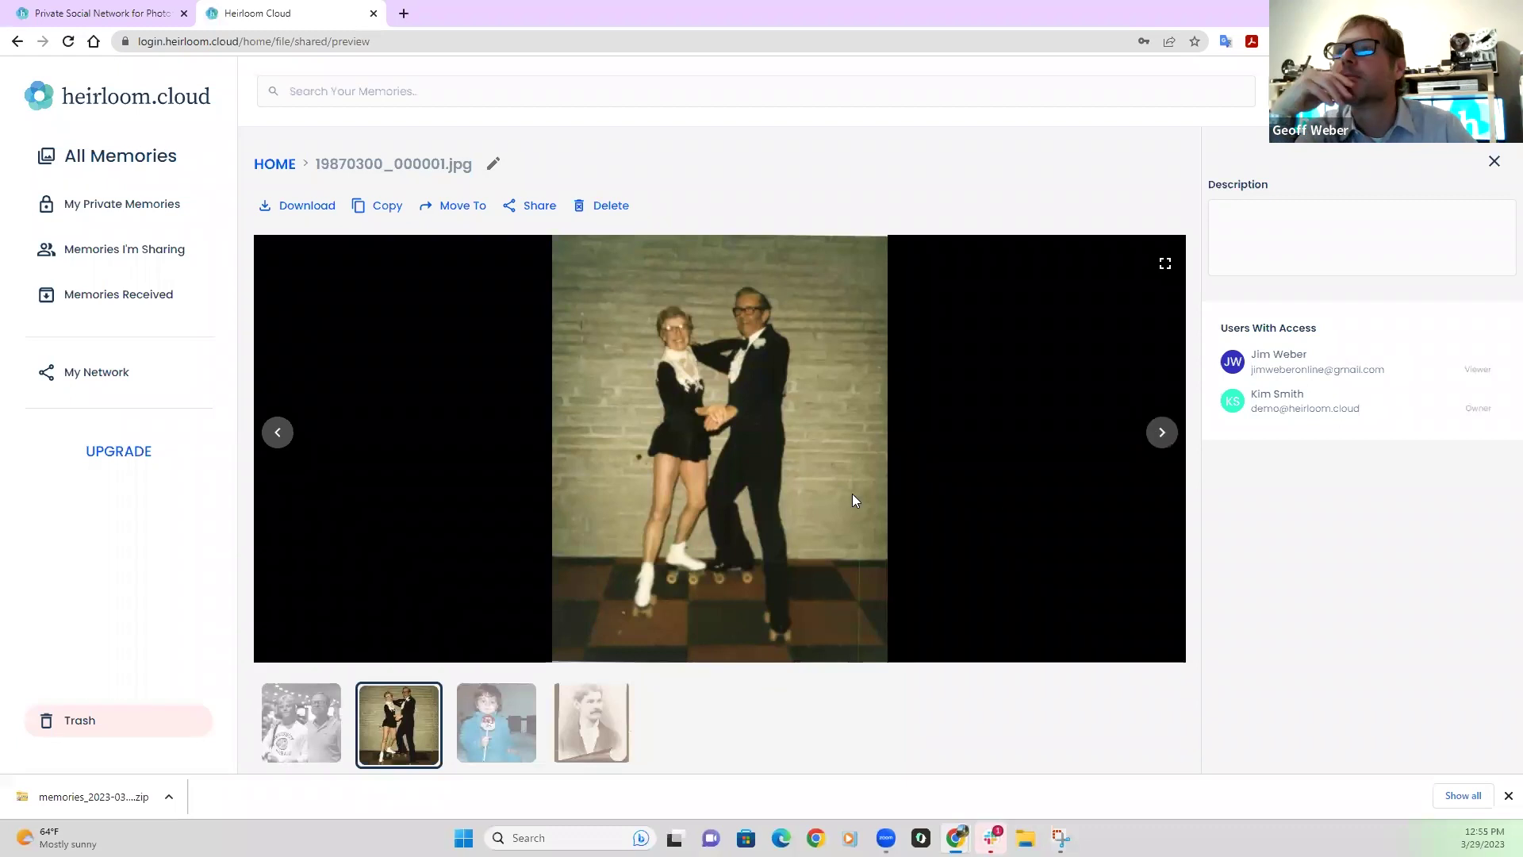
left_click(280, 170)
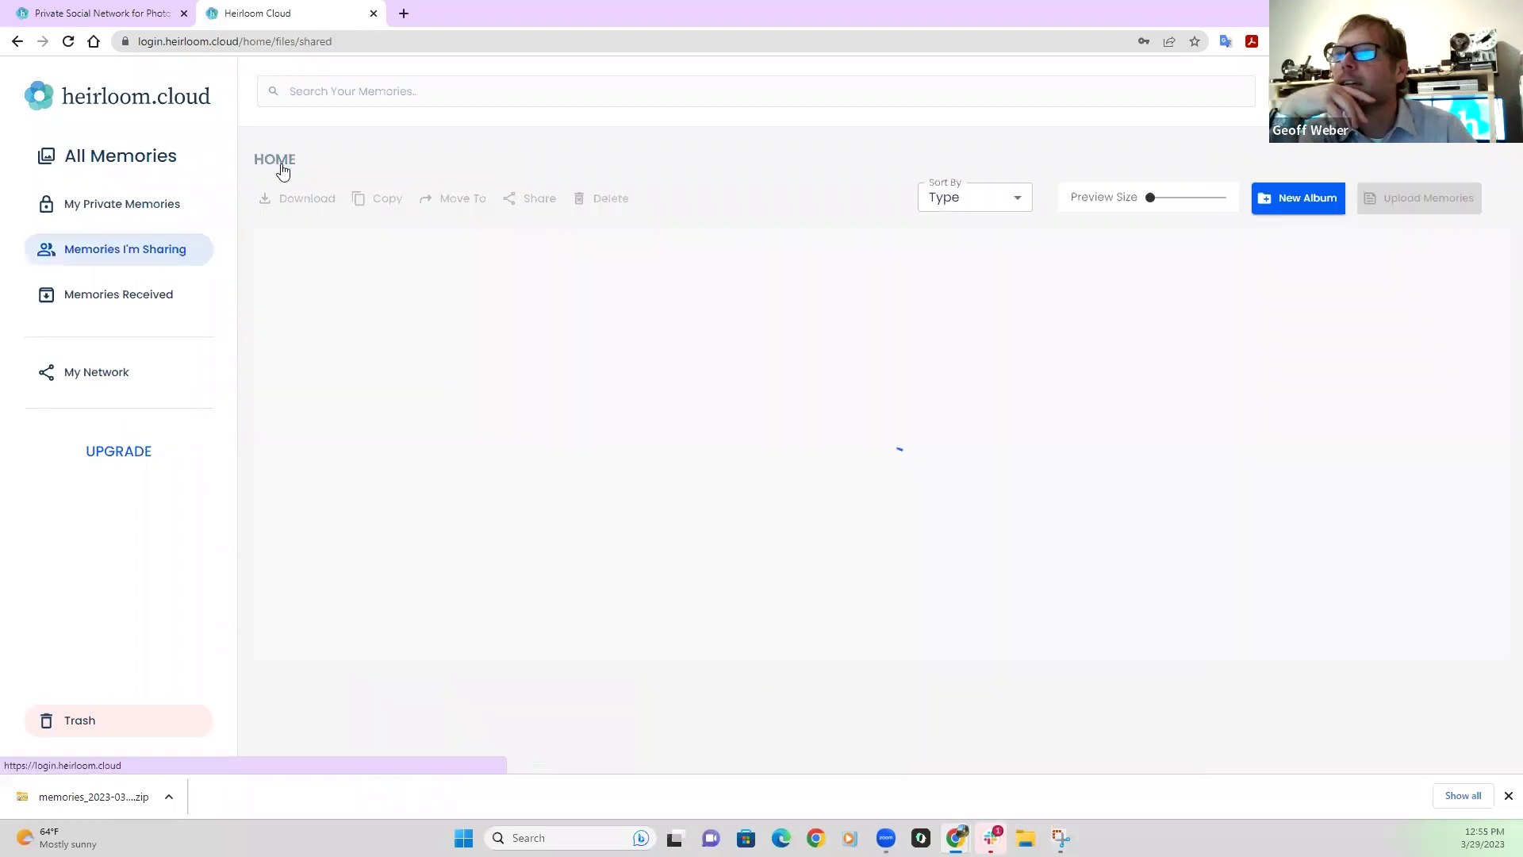
- Open the MP4 "19651200 Family to Dad in Vietnam" from the private Documents, Audio, and Video folder
left_click(155, 205)
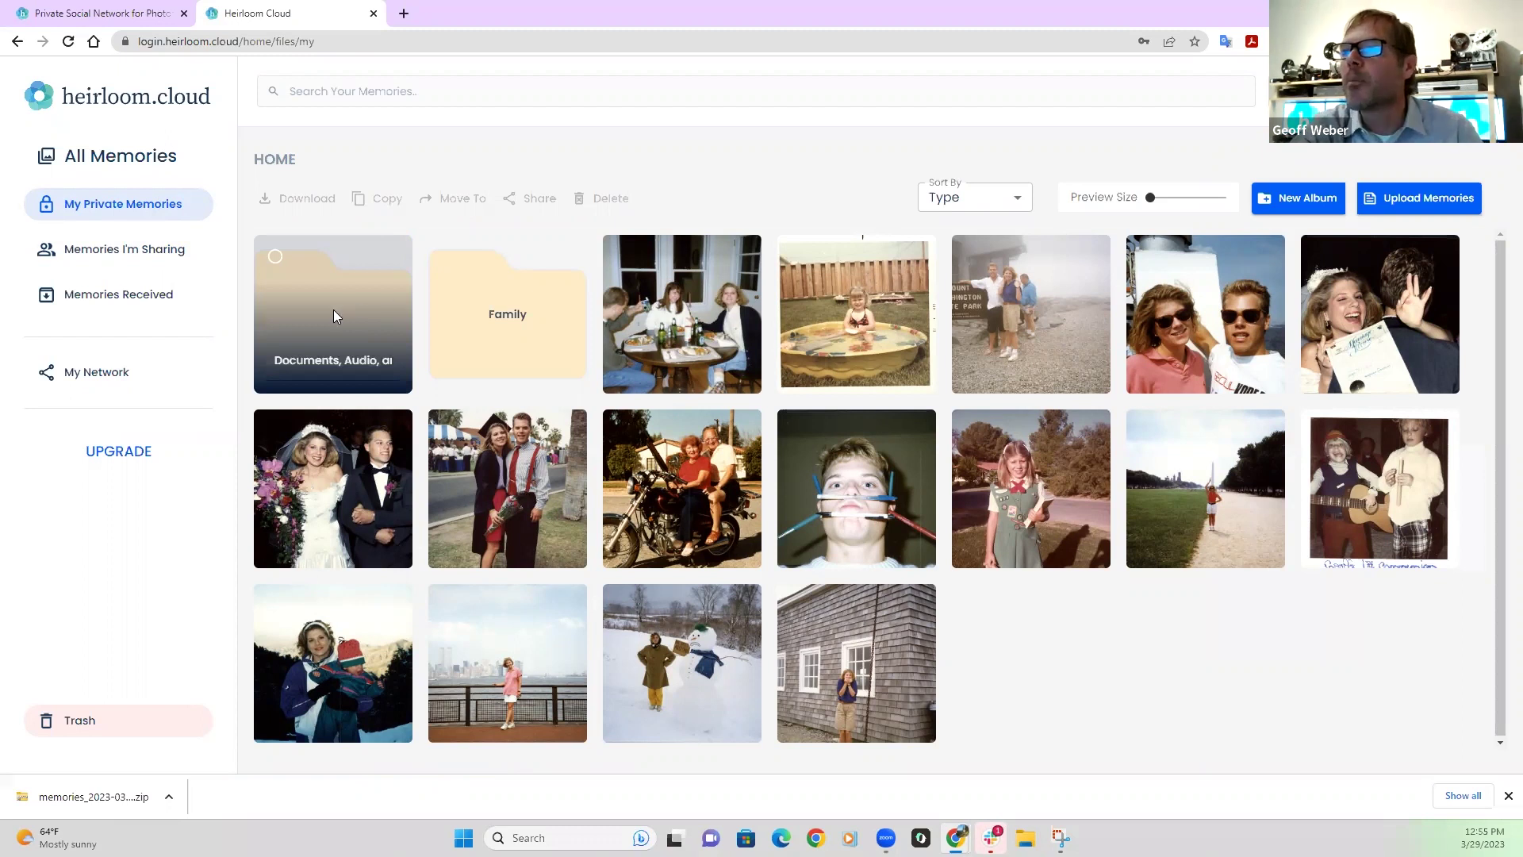
double_click(334, 314)
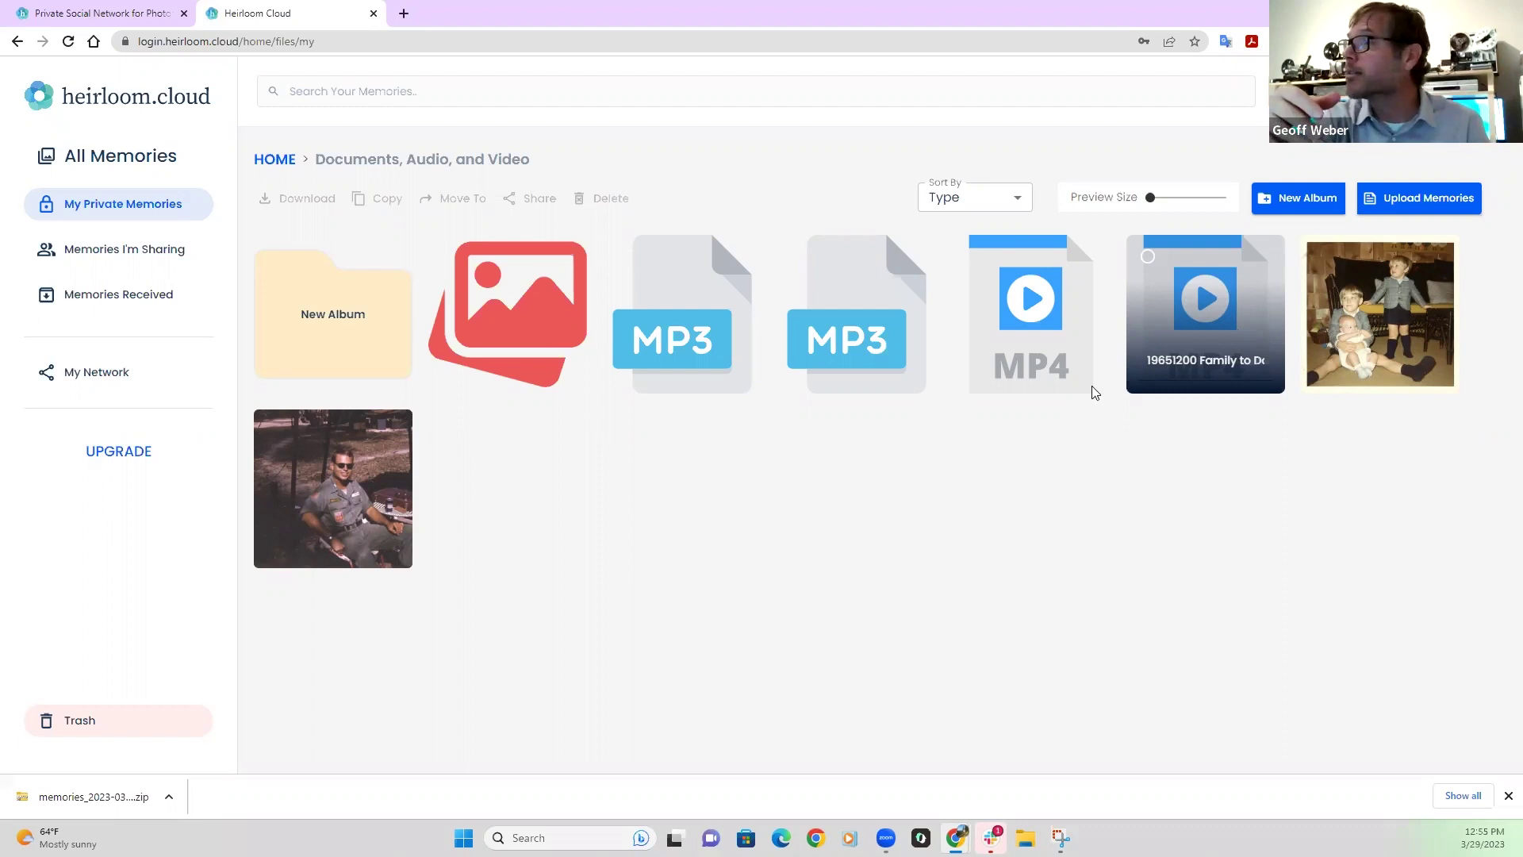
left_click(1219, 306)
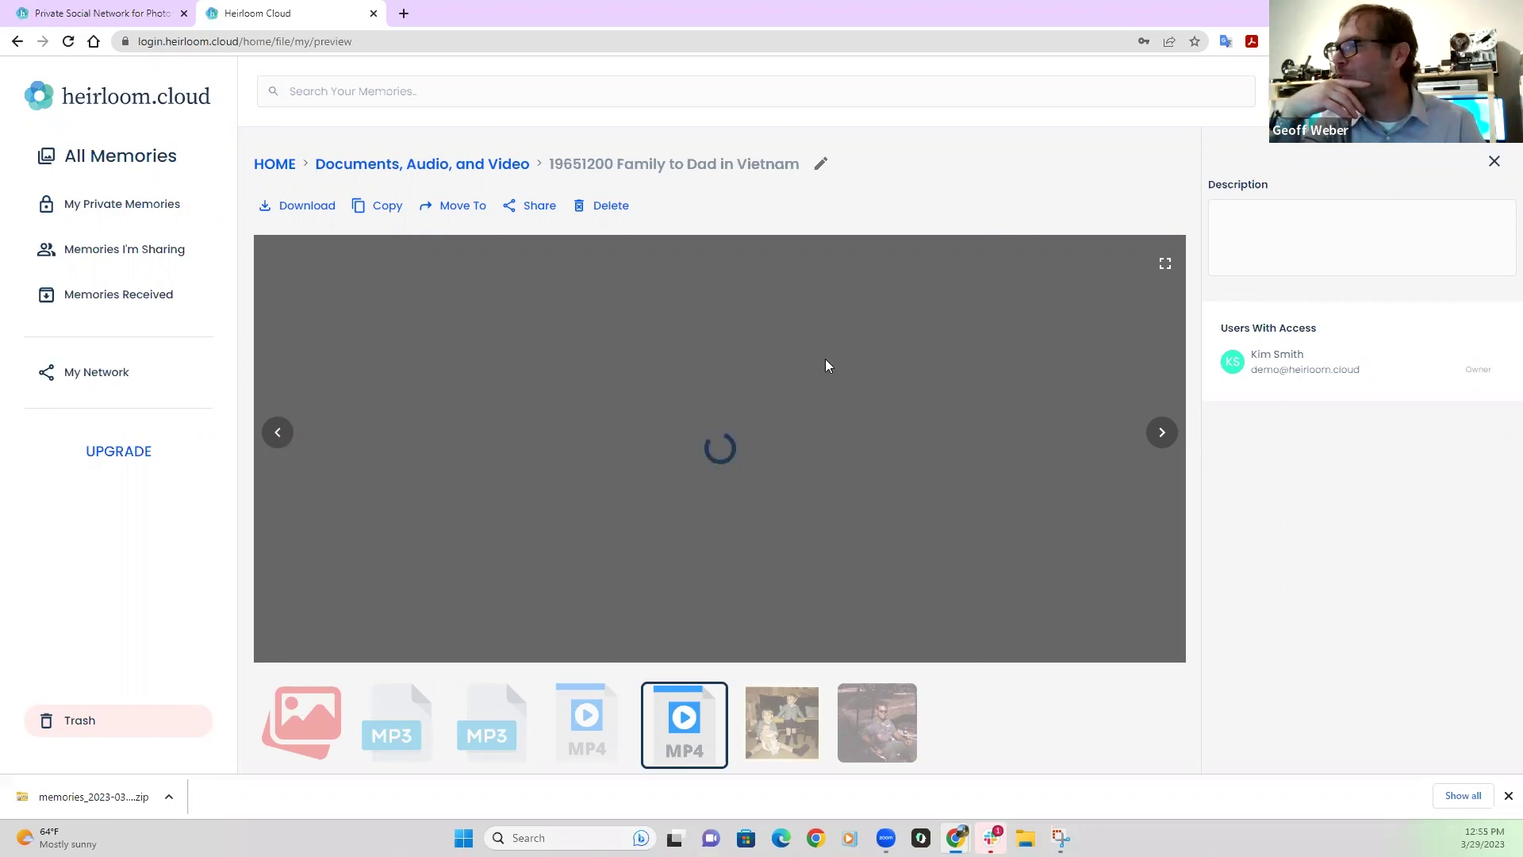
- View the neighbouring video "19901230 Wedding Video" and return to the home level of the private memories
left_click(278, 435)
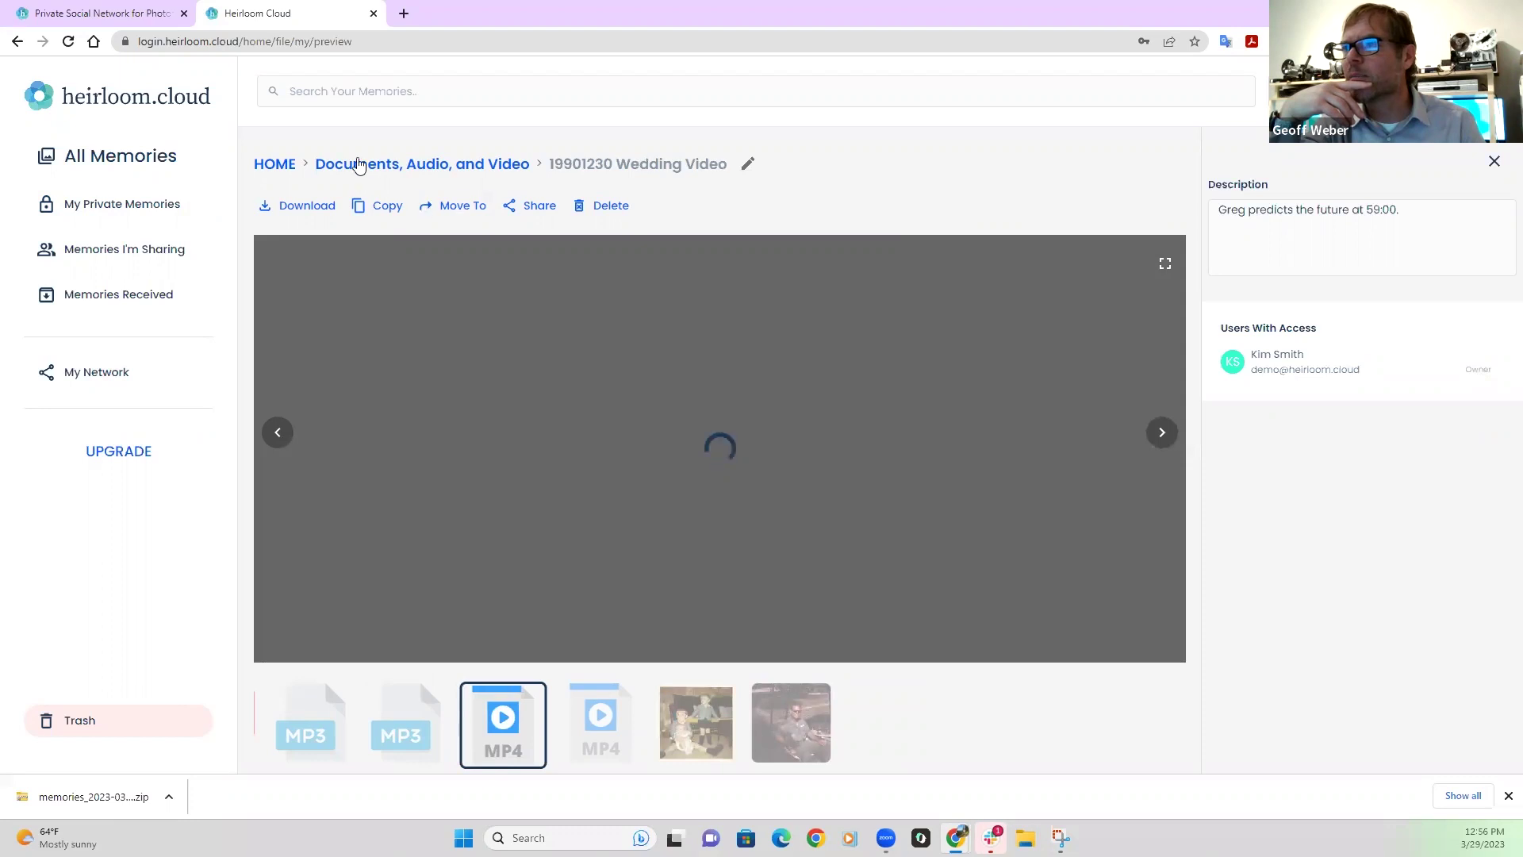
left_click(279, 164)
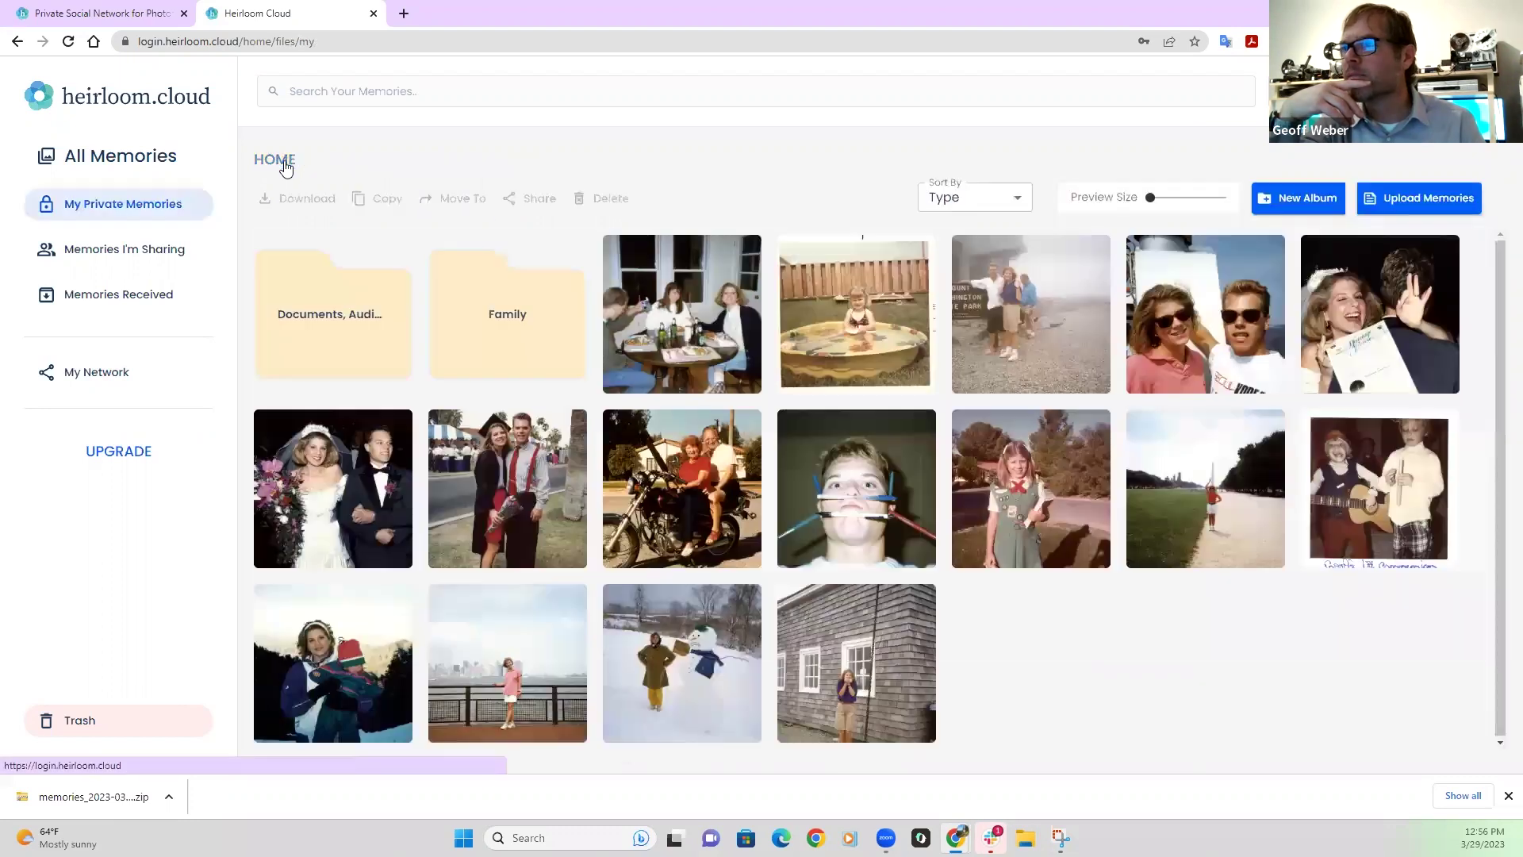
- Reopen "19651200 Family to Dad in Vietnam" from the Documents, Audio, and Video folder and switch to the preceding "19901230 Wedding Video"
left_click(344, 321)
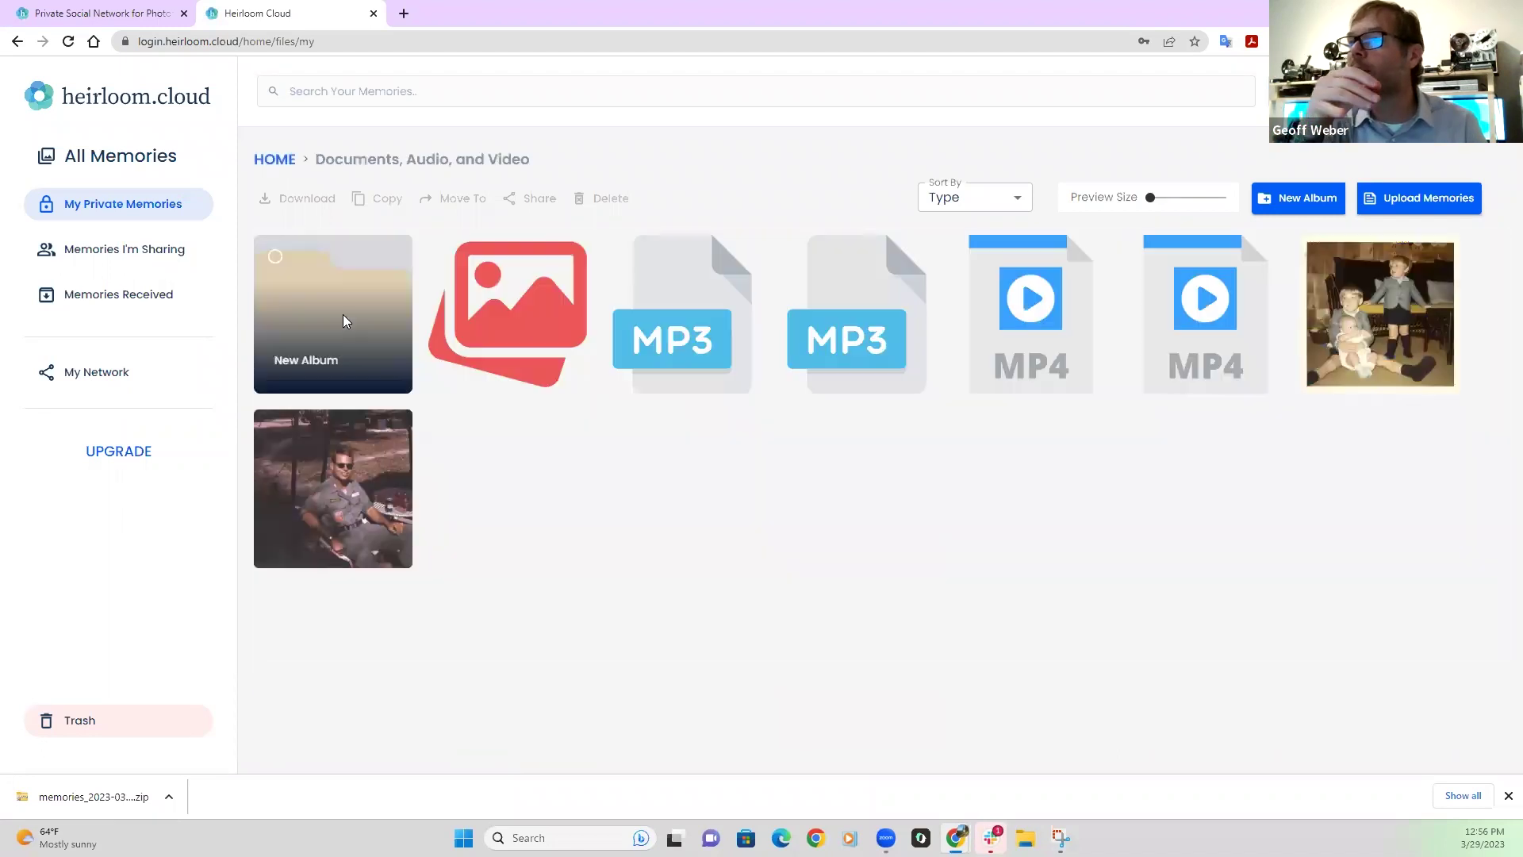
left_click(1186, 322)
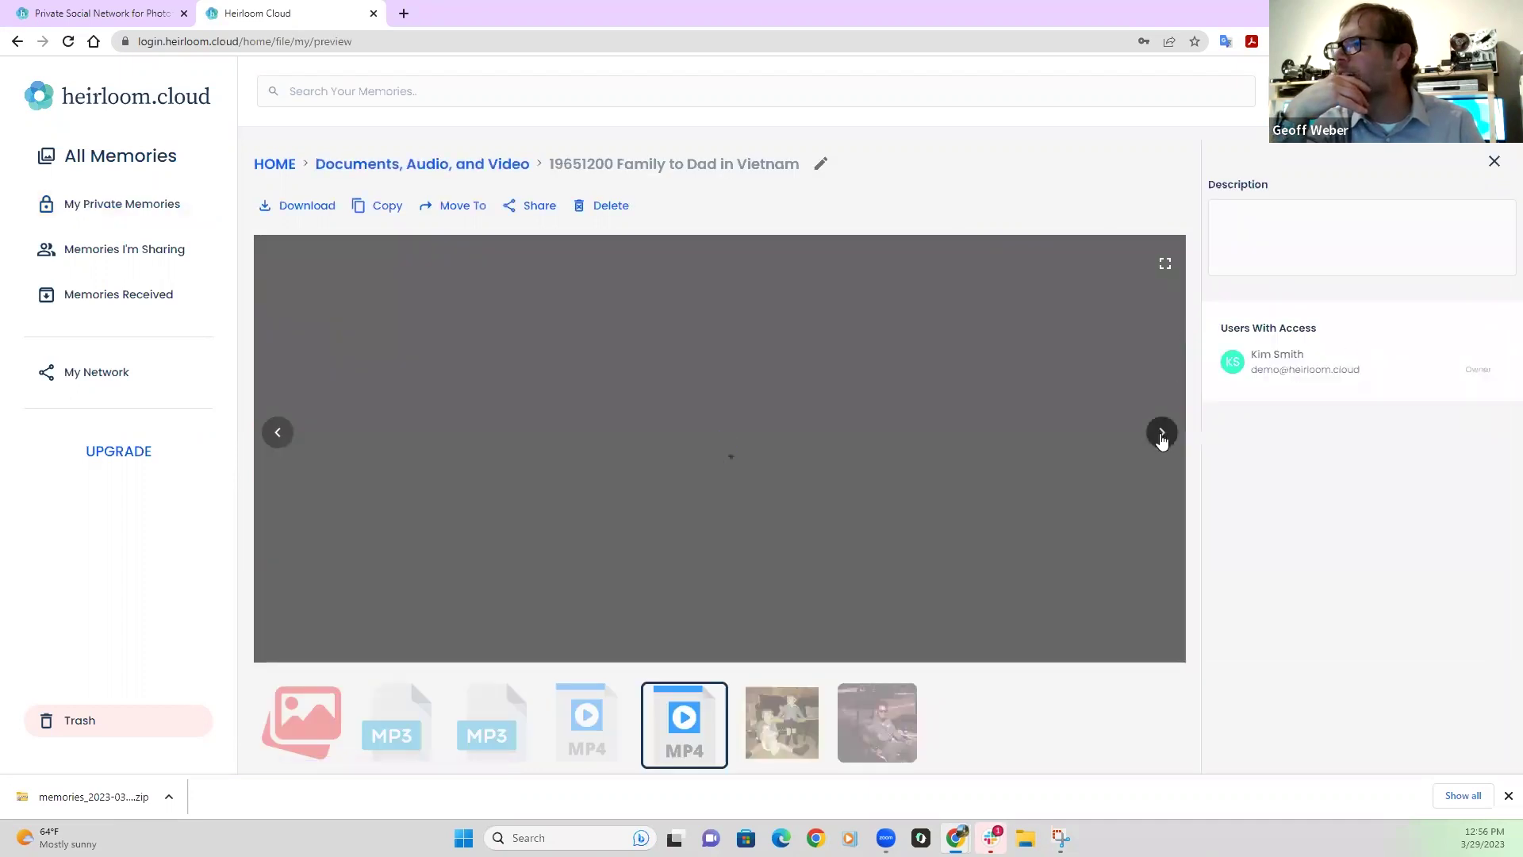
left_click(278, 433)
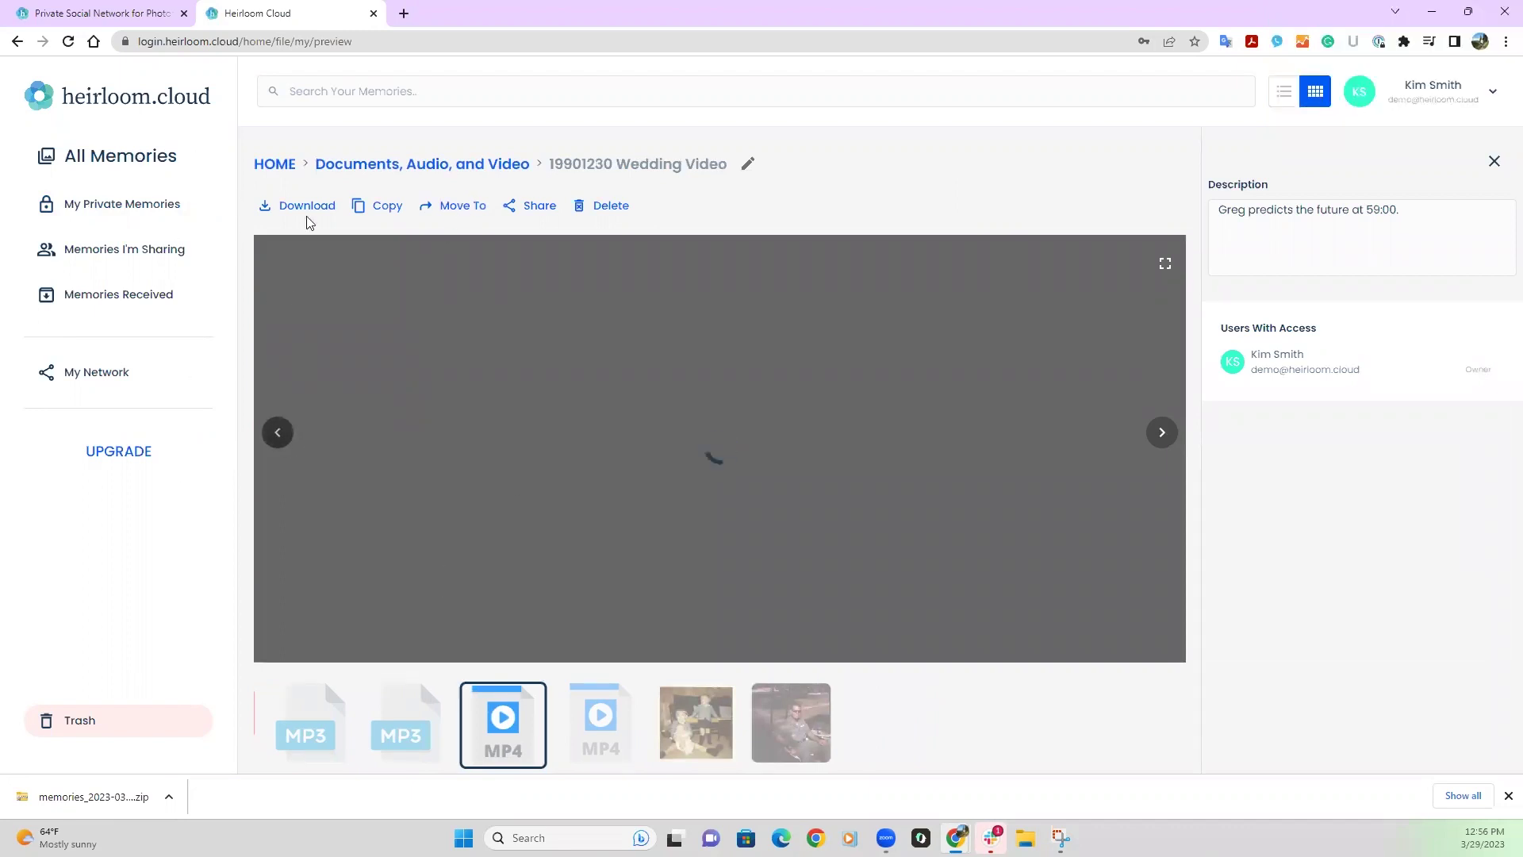
- Go back to the home level and preview the MP4 "19651200 Family to Dad in Vietnam" from Documents, Audio, and Video again
left_click(275, 163)
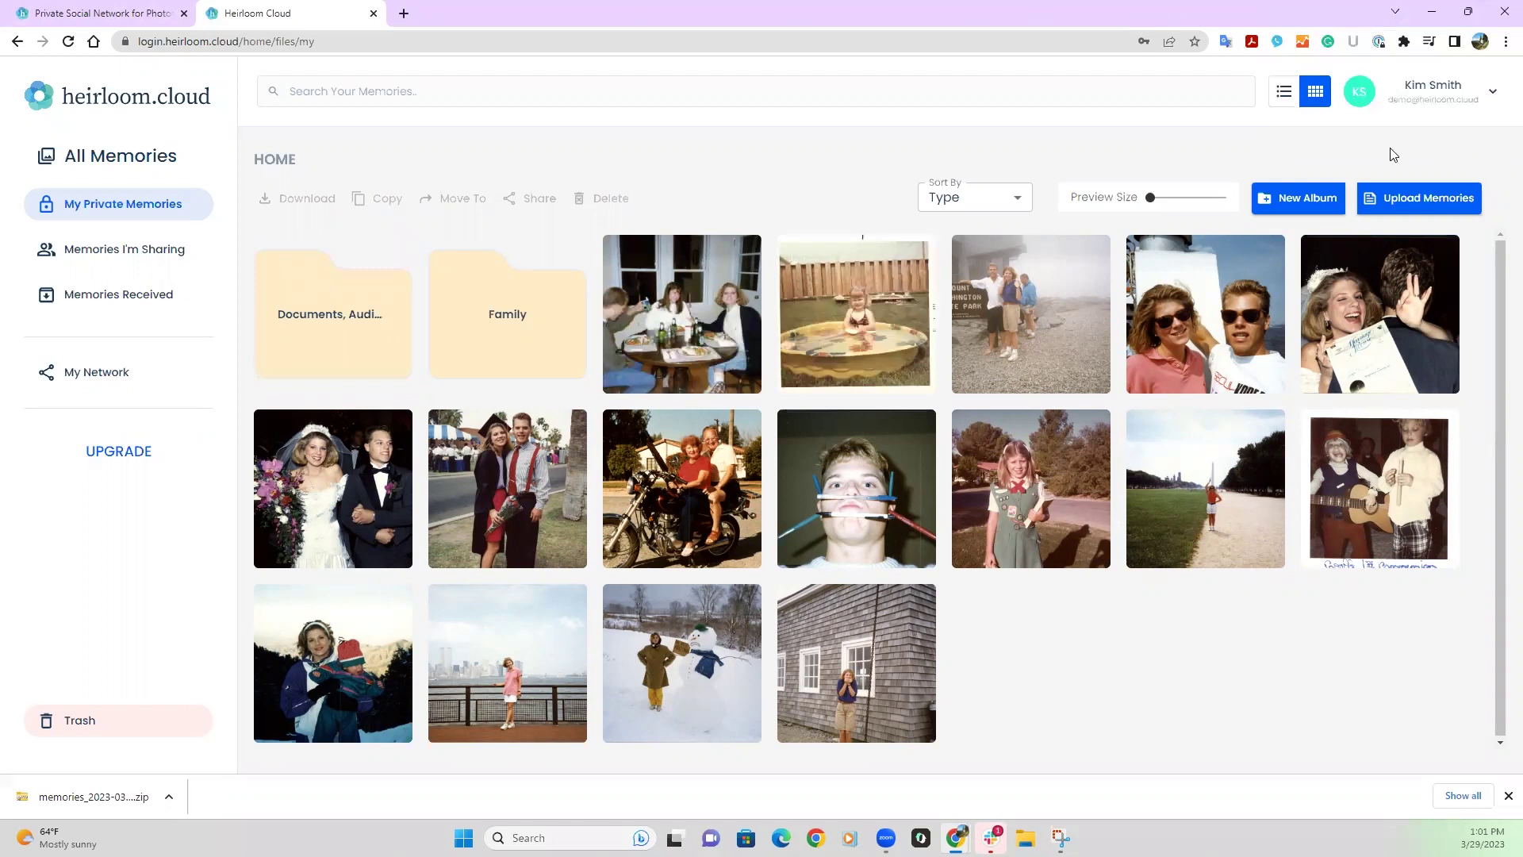
left_click(304, 321)
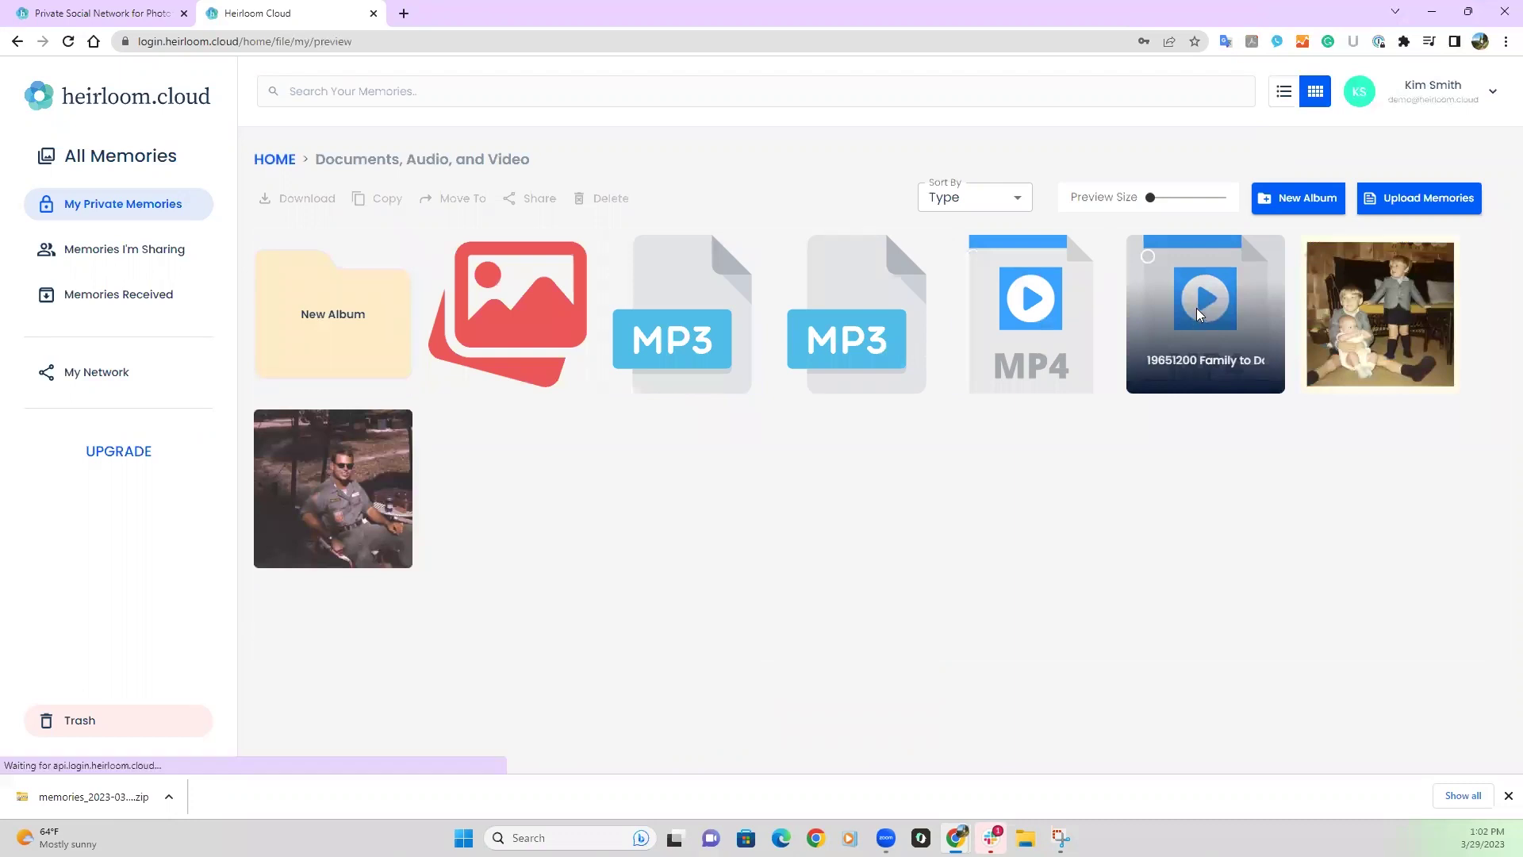
left_click(1199, 315)
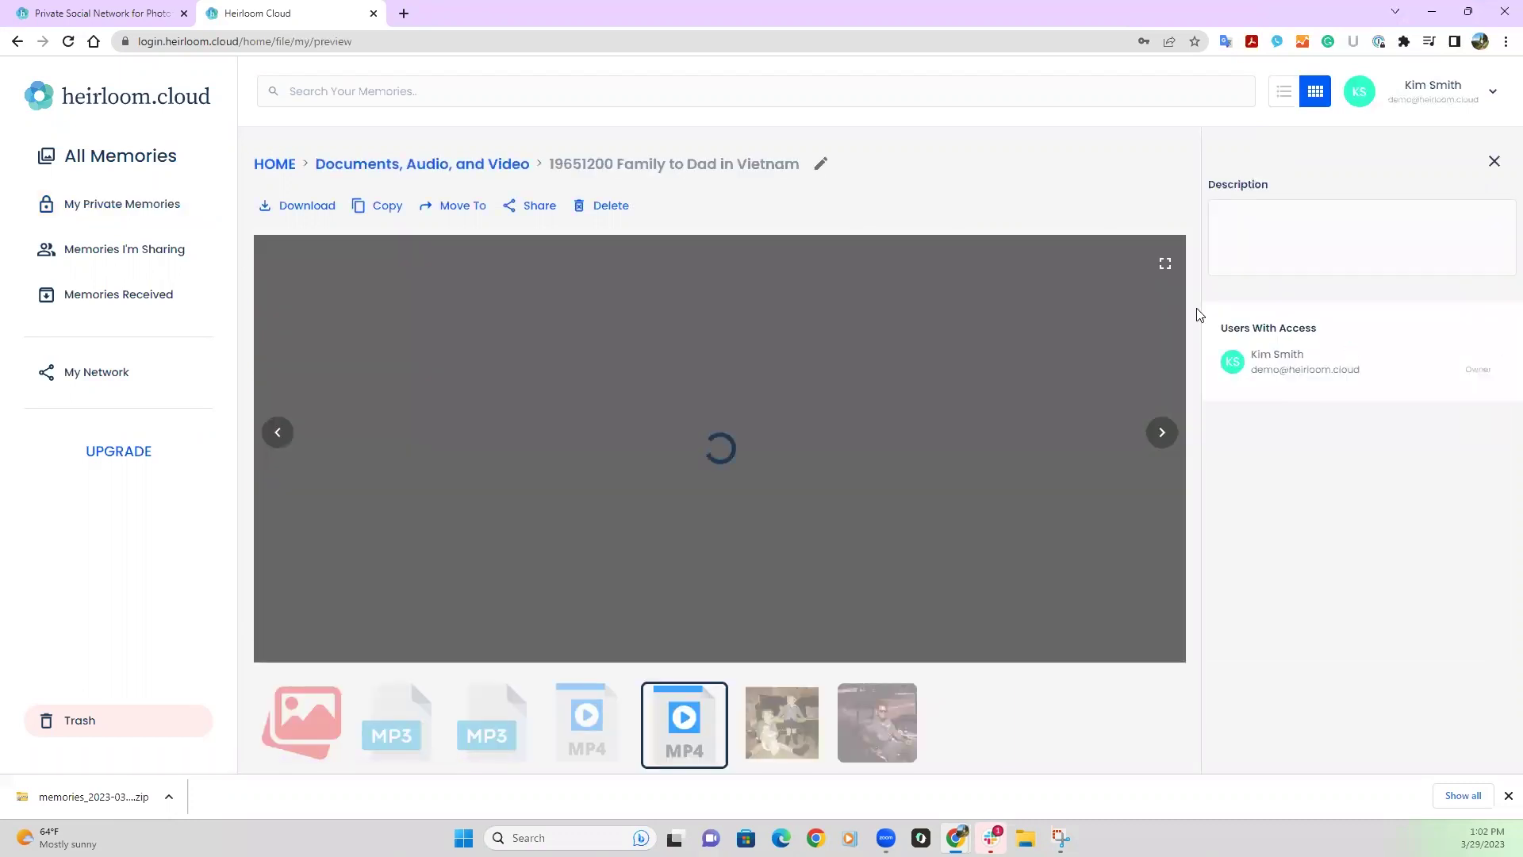